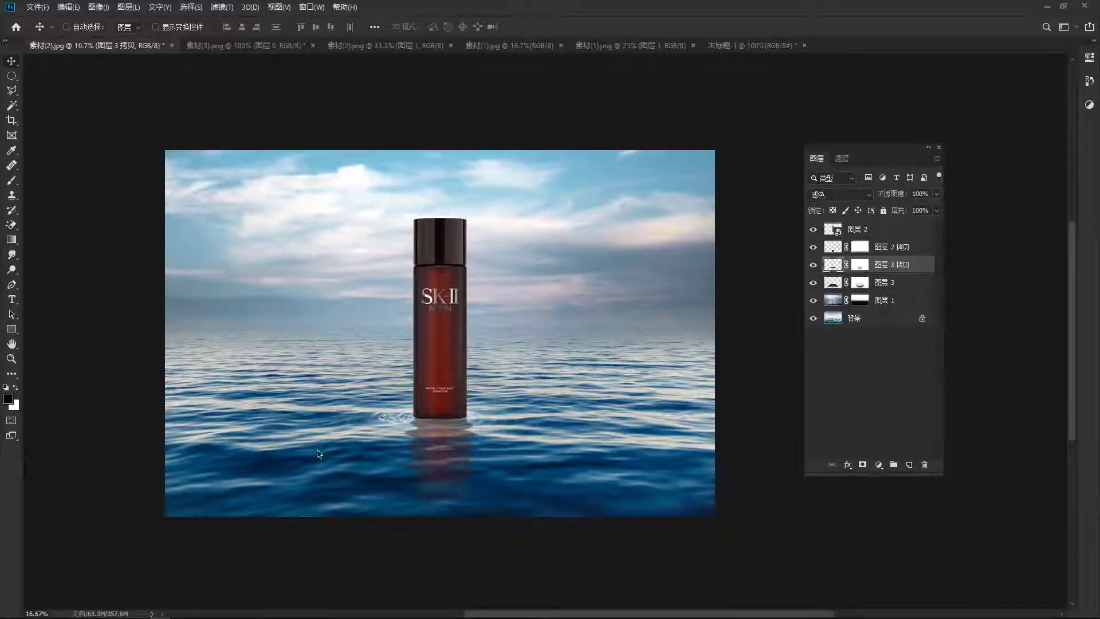
Lasso the large left teardrop in 素材(2).png and drag it into the 素材(2).jpg bottle scene
{"action": "left_click_drag", "start_coordinate": [444, 329], "coordinate": [437, 326]}
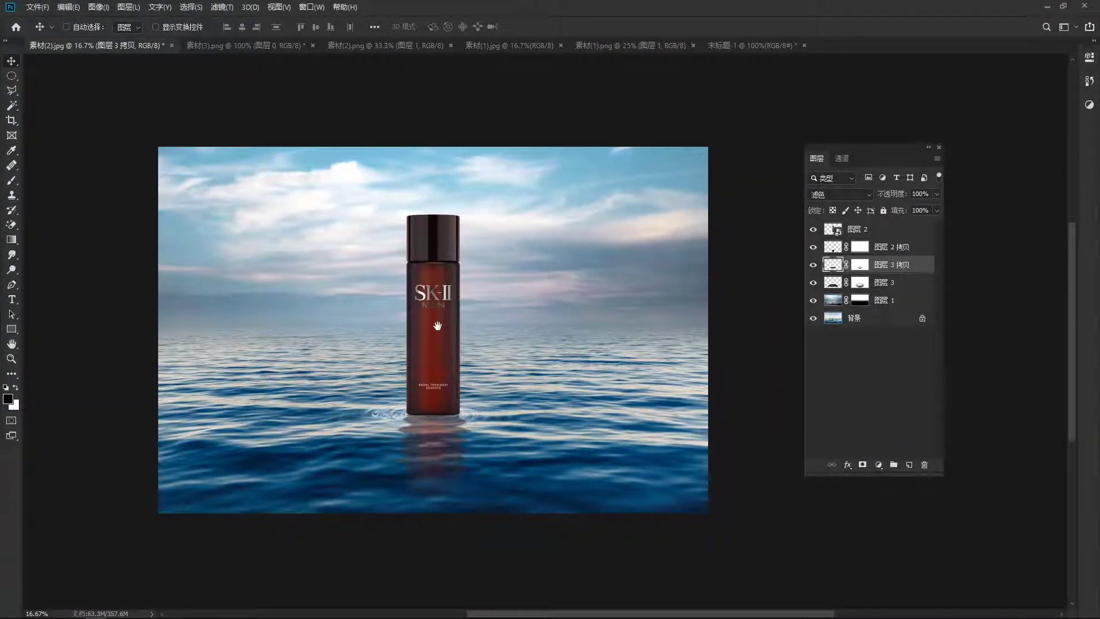
{"action": "left_click", "coordinate": [384, 46]}
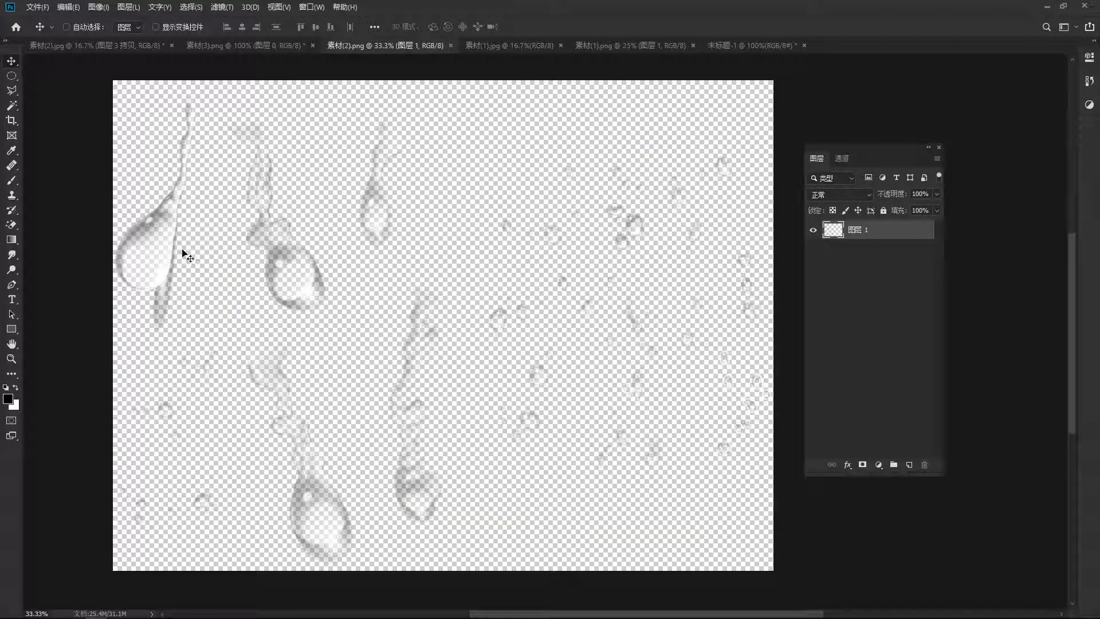
{"action": "left_click", "coordinate": [12, 90]}
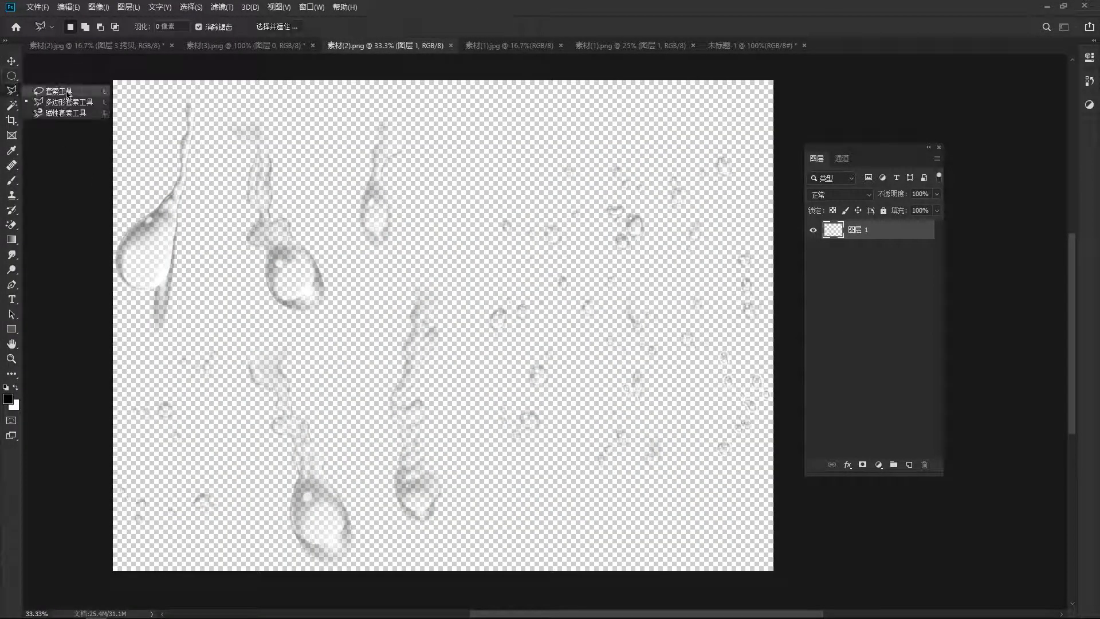
{"action": "left_click", "coordinate": [67, 93]}
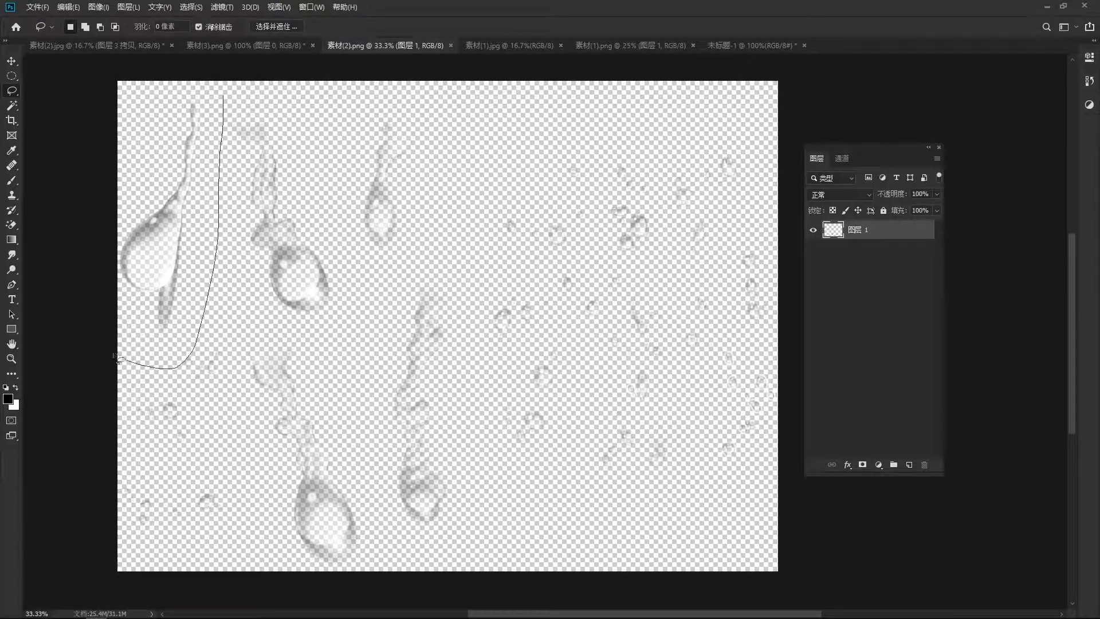
{"action": "left_click_drag", "start_coordinate": [219, 211], "coordinate": [223, 86]}
{"action": "left_click_drag", "start_coordinate": [256, 155], "coordinate": [450, 280]}
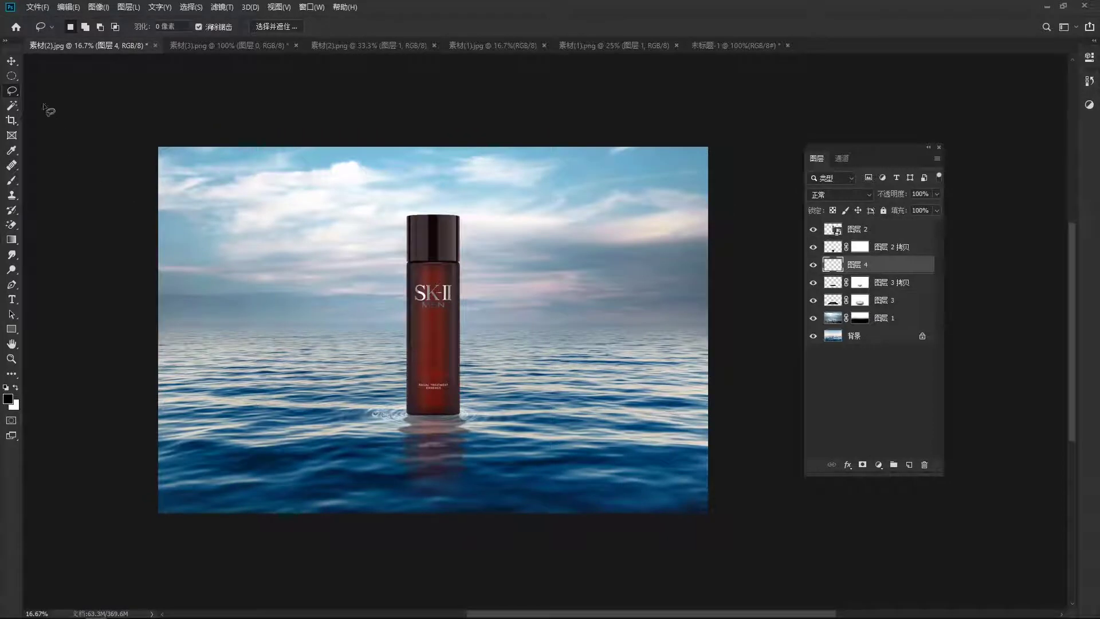
Move the droplet layer 图层 4 to the top of the stack and convert it to a Smart Object
{"action": "left_click", "coordinate": [12, 62]}
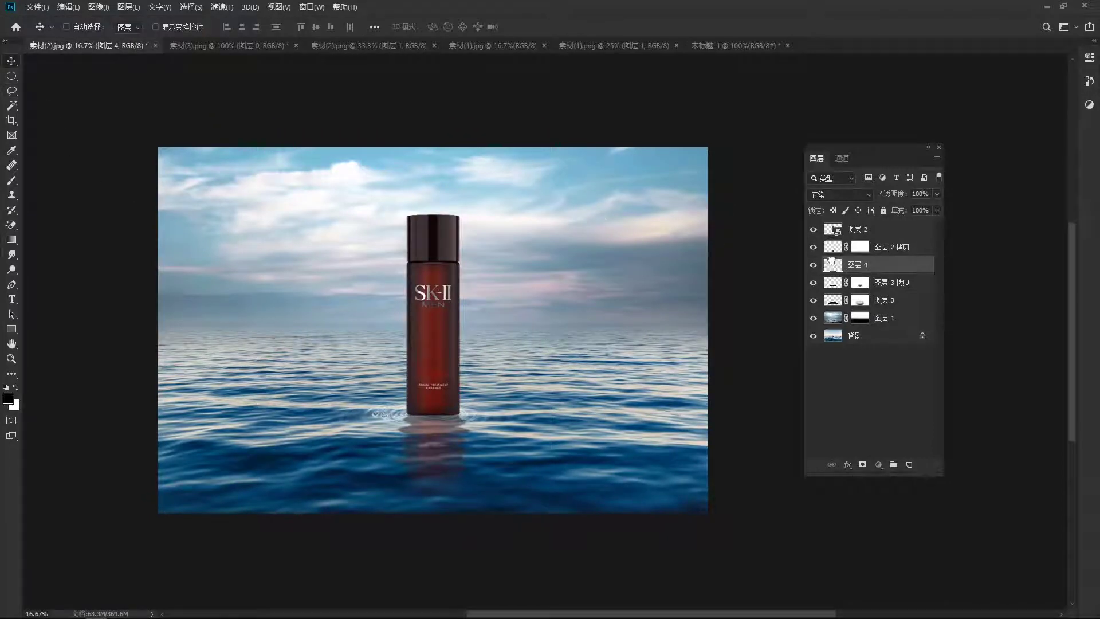
{"action": "left_click_drag", "start_coordinate": [841, 268], "coordinate": [833, 228]}
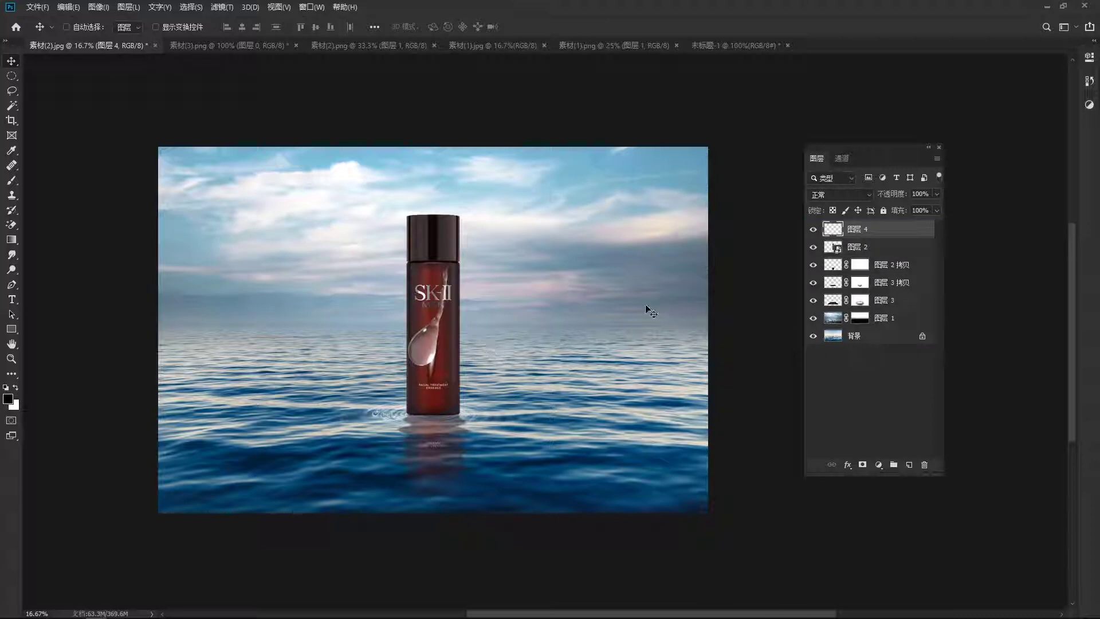
{"action": "right_click", "coordinate": [877, 231]}
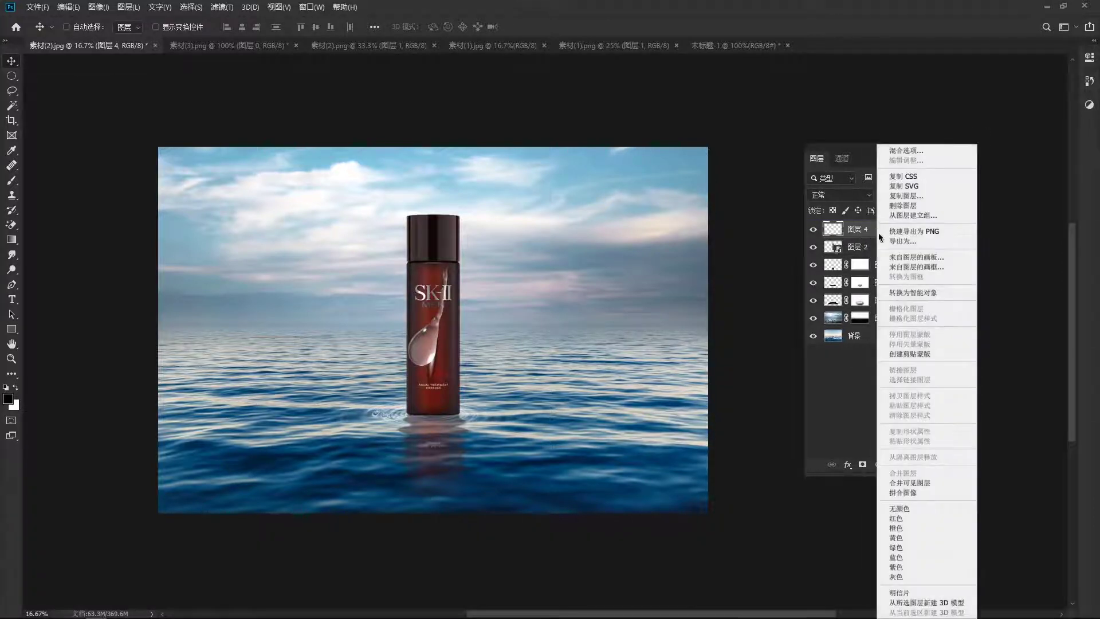
{"action": "left_click", "coordinate": [919, 294]}
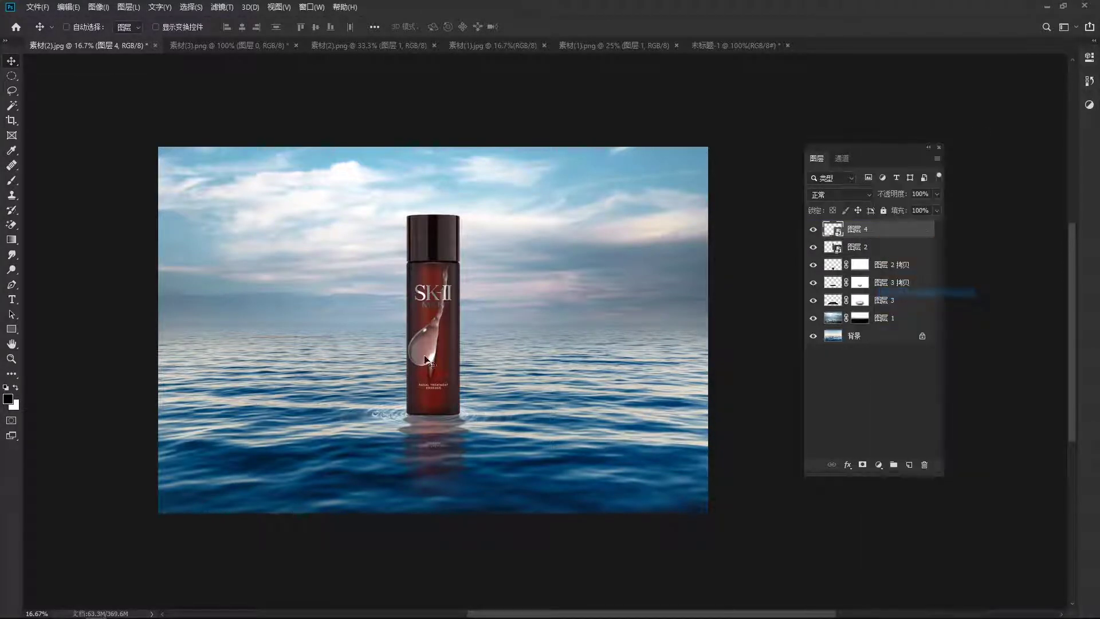
Scale the droplet down and place it on the bottle's upper left edge beside the logo
{"action": "key", "text": "ctrl+t"}
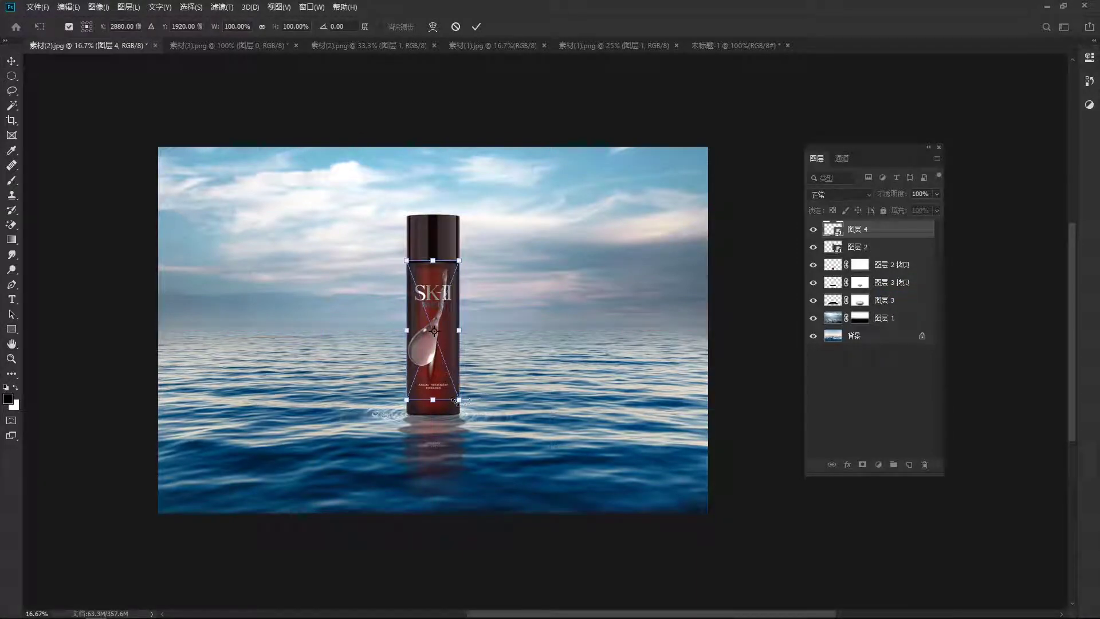
{"action": "left_click_drag", "start_coordinate": [455, 400], "coordinate": [437, 348]}
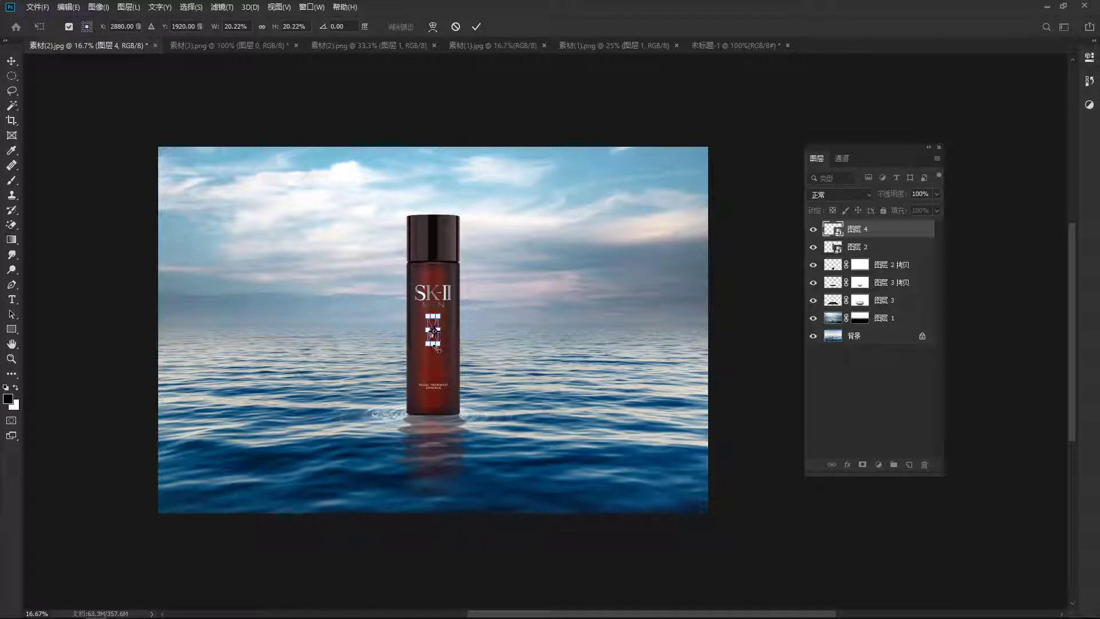
{"action": "key", "text": "Return"}
{"action": "left_click_drag", "start_coordinate": [437, 348], "coordinate": [438, 344]}
{"action": "scroll", "coordinate": [438, 344], "scroll_direction": "up", "scroll_amount": 5}
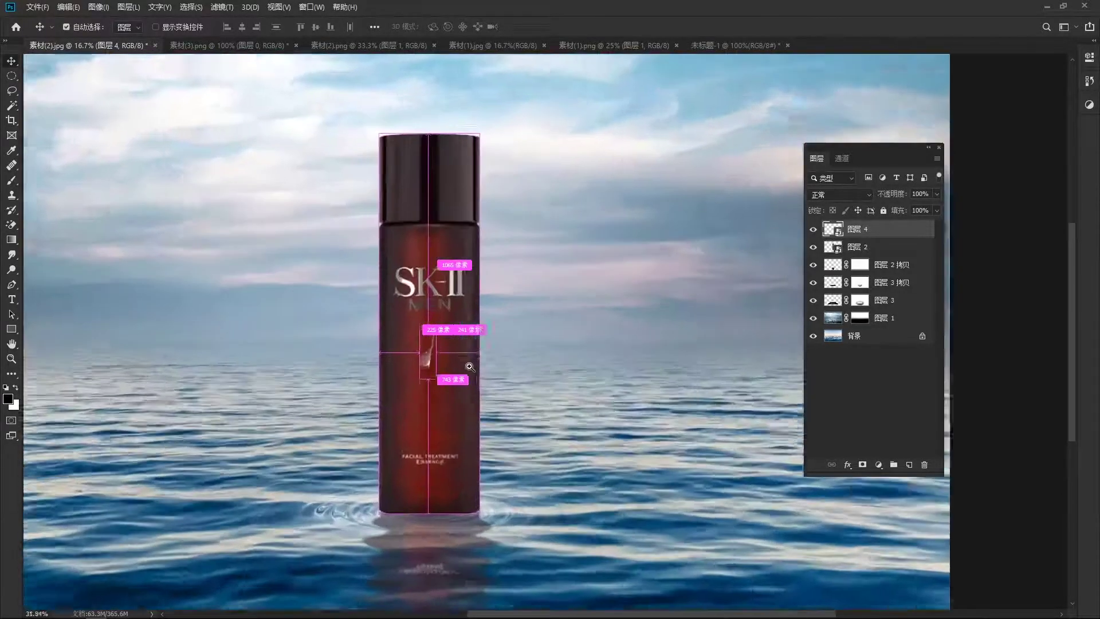
{"action": "left_click_drag", "start_coordinate": [449, 392], "coordinate": [363, 249]}
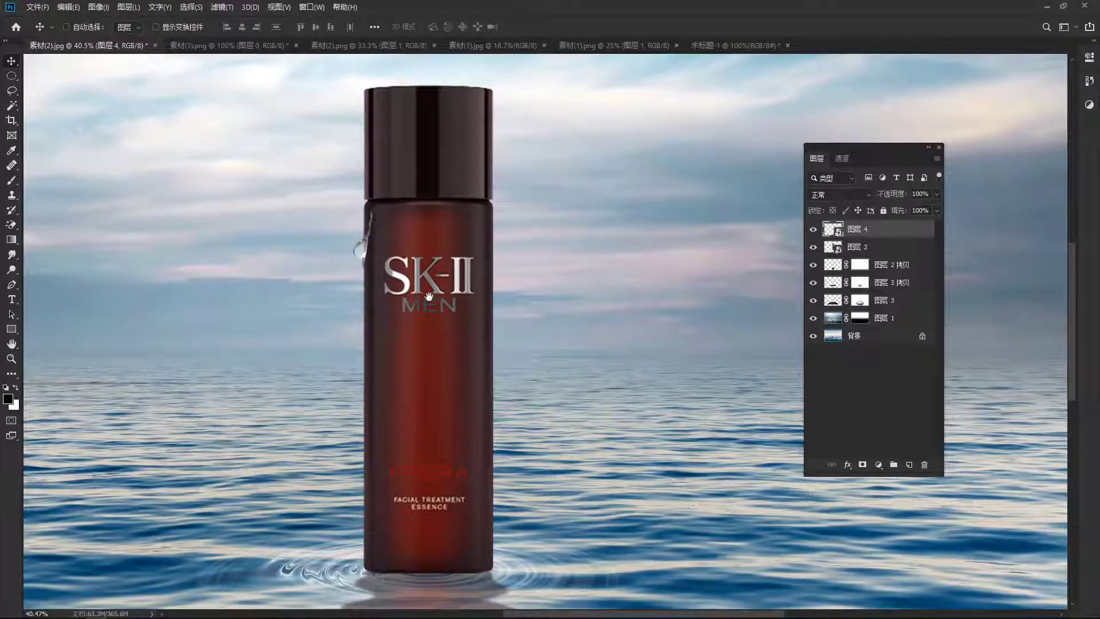
{"action": "left_click_drag", "start_coordinate": [456, 315], "coordinate": [461, 304]}
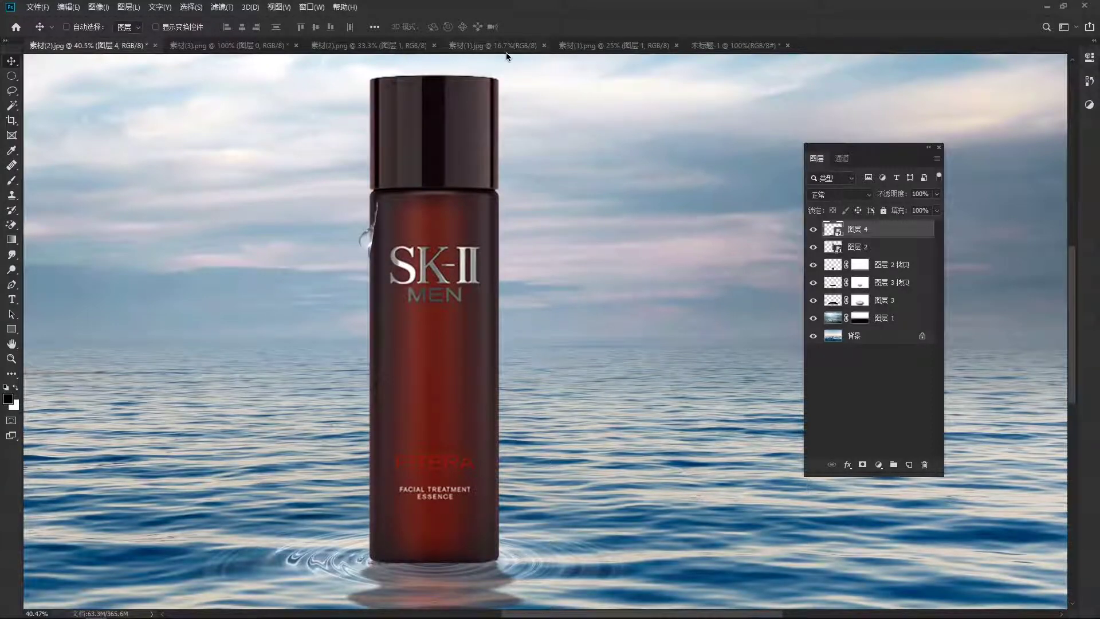
Drag the scattered water-drops layer from 素材(1).png into the bottle scene as a Smart Object
{"action": "left_click", "coordinate": [493, 45]}
{"action": "left_click", "coordinate": [614, 45]}
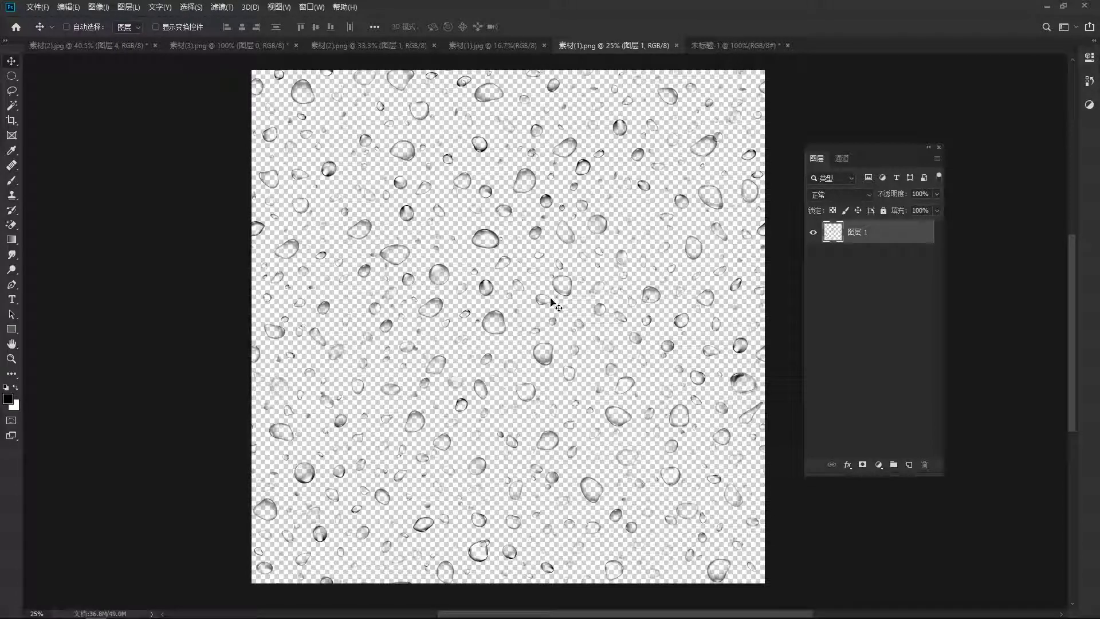
{"action": "mouse_move", "coordinate": [490, 244]}
{"action": "left_mouse_down"}
{"action": "mouse_move", "coordinate": [95, 58]}
{"action": "mouse_move", "coordinate": [281, 197]}
{"action": "left_mouse_up"}
{"action": "left_click_drag", "start_coordinate": [435, 301], "coordinate": [340, 293]}
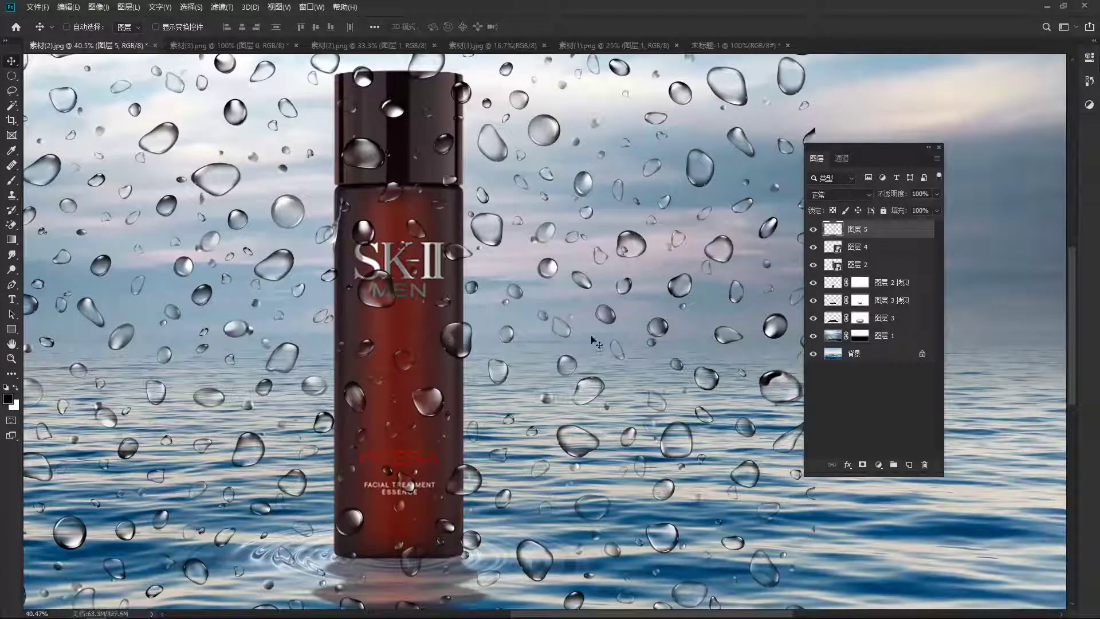
{"action": "right_click", "coordinate": [881, 229]}
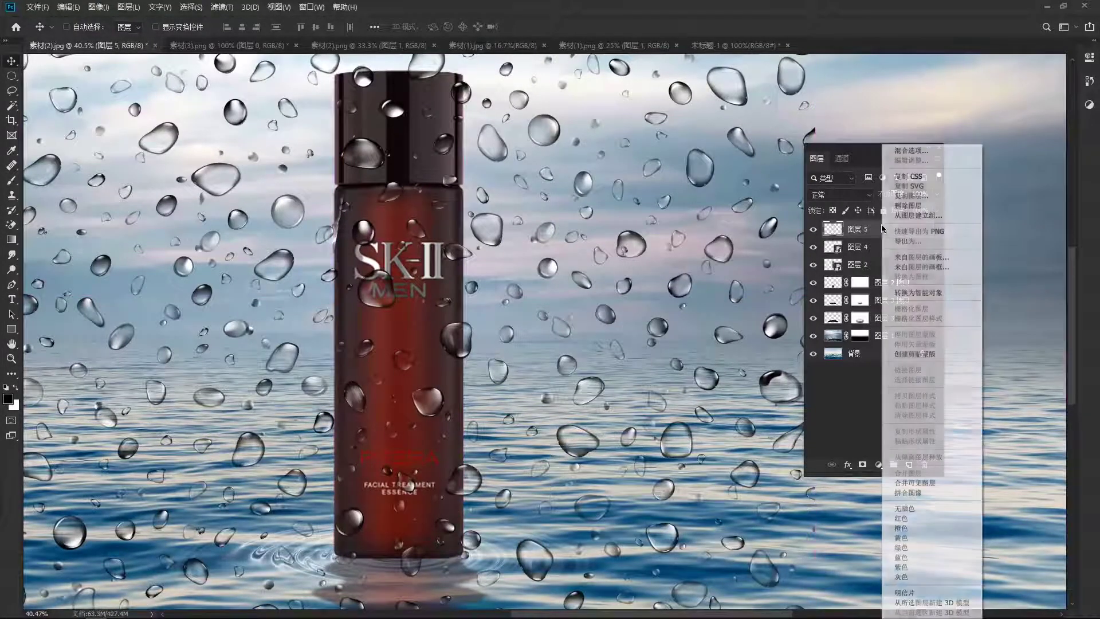
{"action": "left_click", "coordinate": [911, 293]}
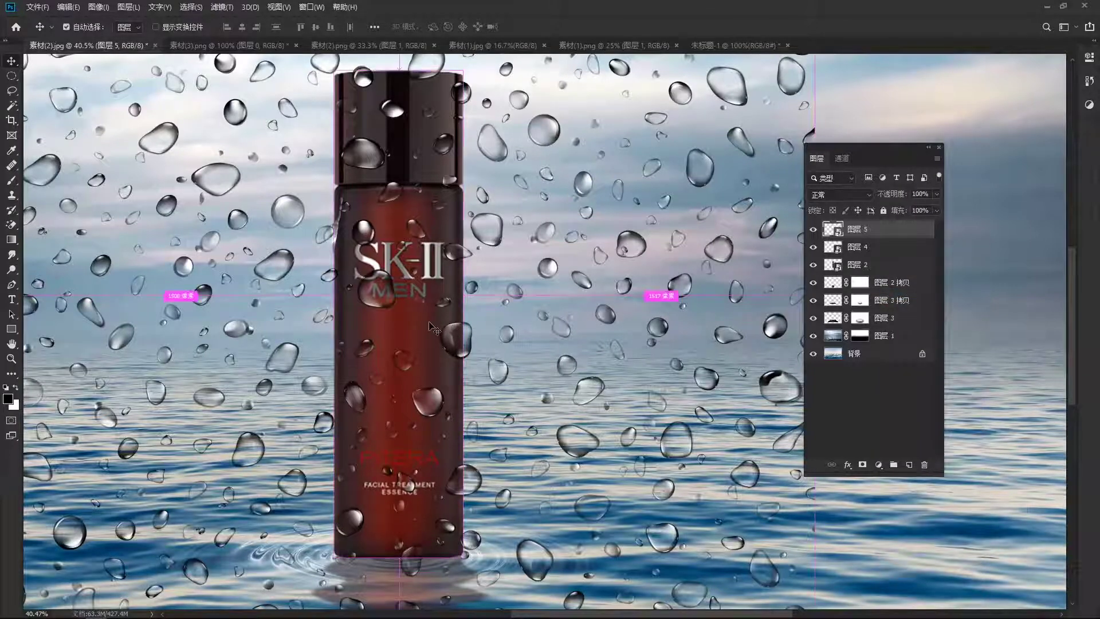
Scale the water drops to about 15% and fit them over the SK-II MEN label
{"action": "key", "text": "ctrl+t"}
{"action": "scroll", "coordinate": [434, 329], "scroll_direction": "down", "scroll_amount": 3}
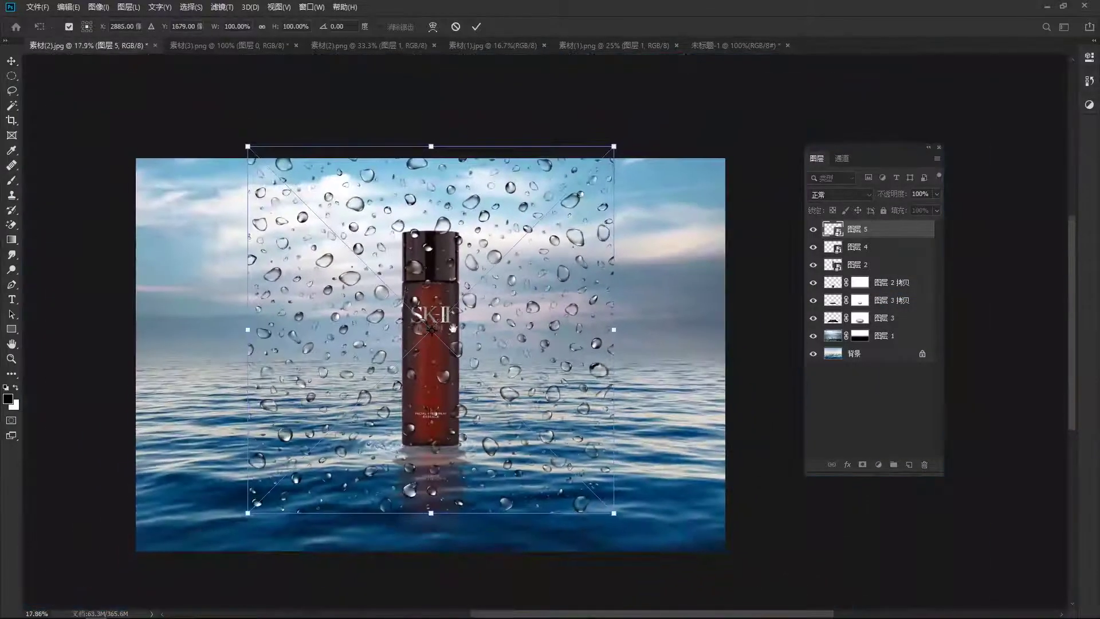
{"action": "left_click_drag", "start_coordinate": [615, 514], "coordinate": [459, 358]}
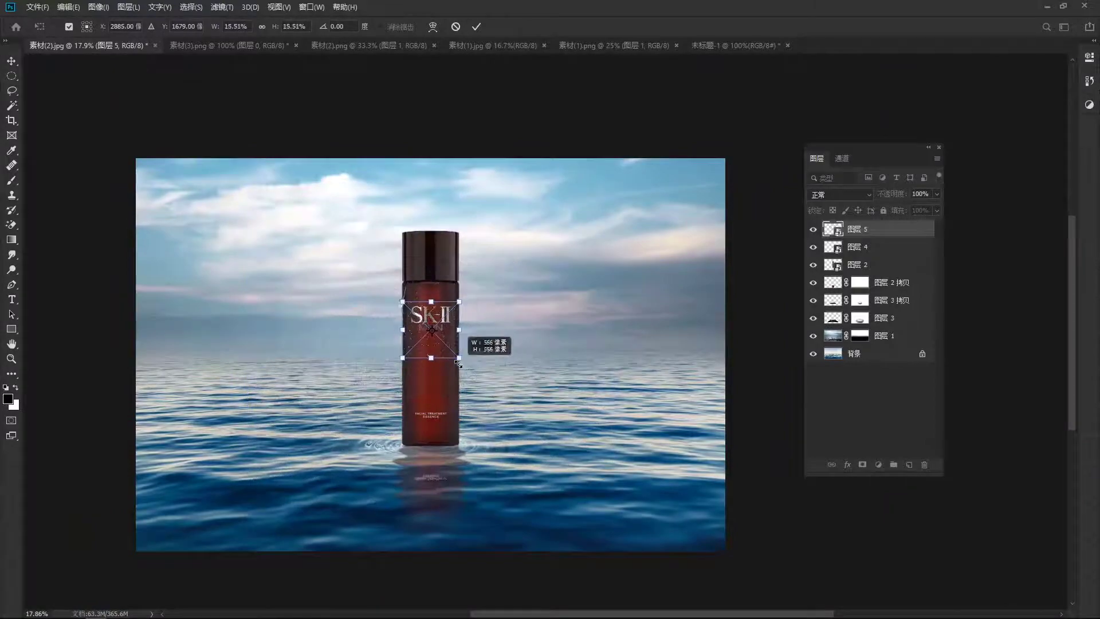
{"action": "scroll", "coordinate": [433, 320], "scroll_direction": "up", "scroll_amount": 3}
{"action": "scroll", "coordinate": [434, 320], "scroll_direction": "up", "scroll_amount": 2}
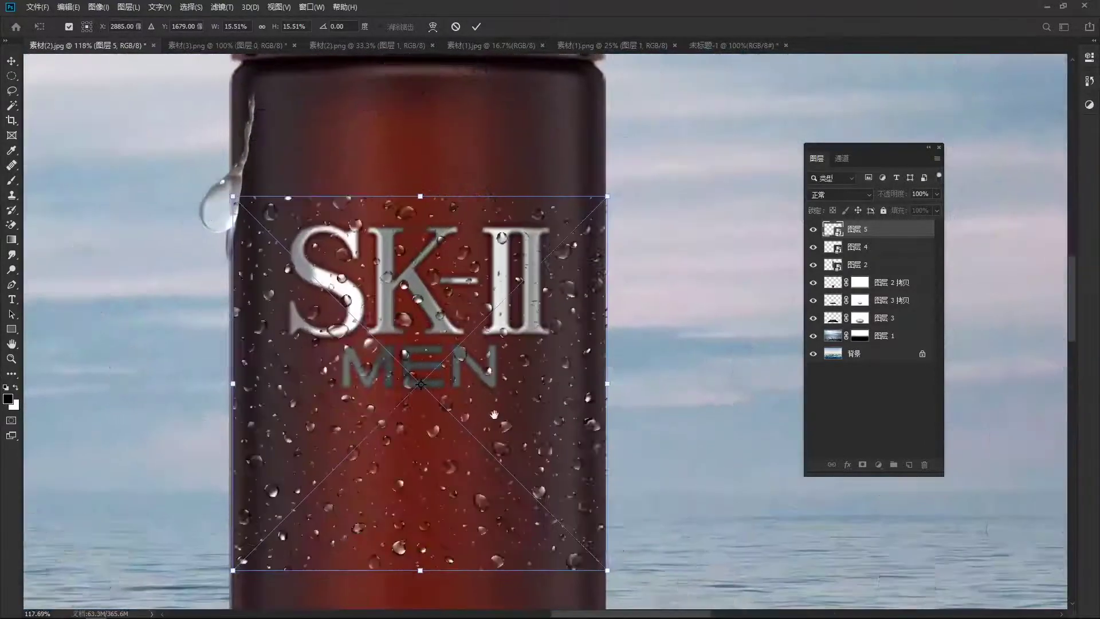
{"action": "left_click_drag", "start_coordinate": [484, 282], "coordinate": [474, 170]}
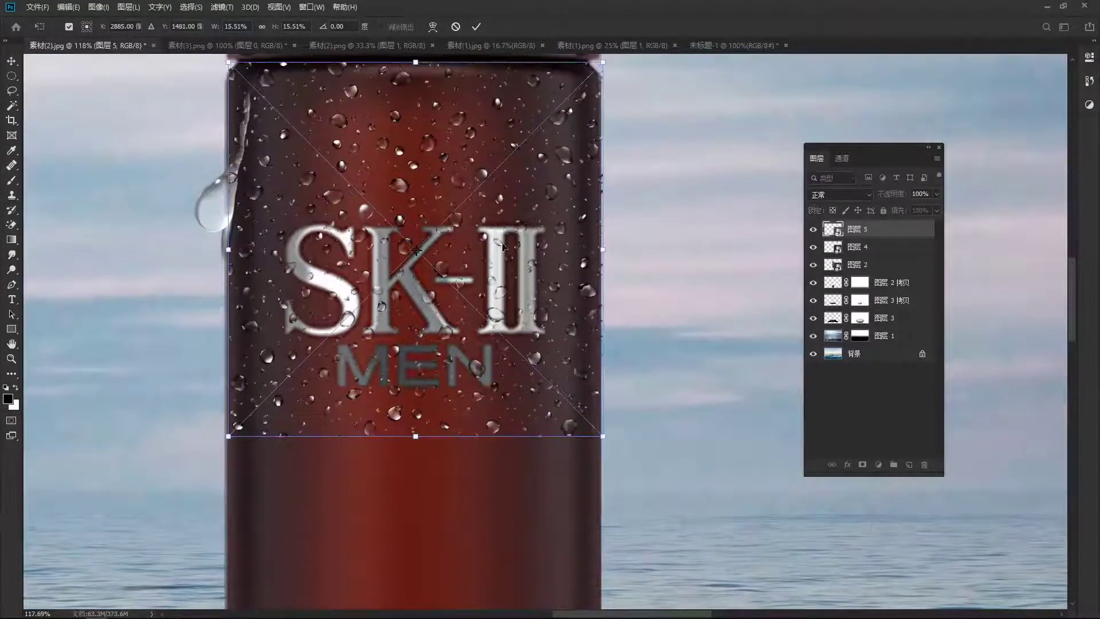
{"action": "scroll", "coordinate": [637, 248], "scroll_direction": "up", "scroll_amount": 2}
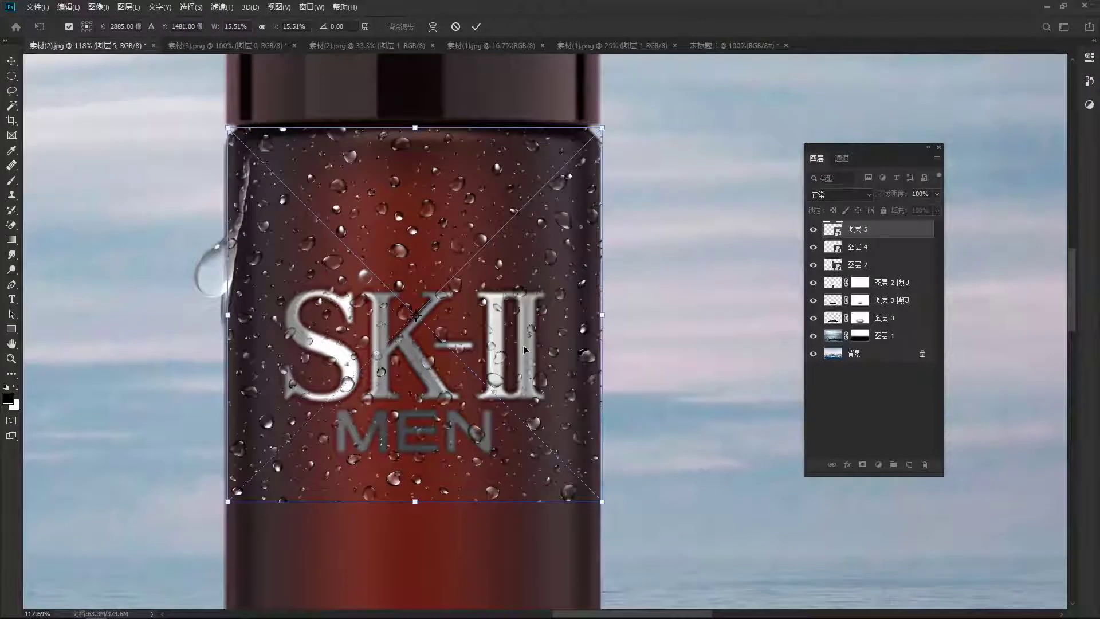
{"action": "key", "text": "Left"}
{"action": "key", "text": "Left"}
{"action": "key", "text": "Left"}
{"action": "left_click_drag", "start_coordinate": [602, 316], "coordinate": [603, 314]}
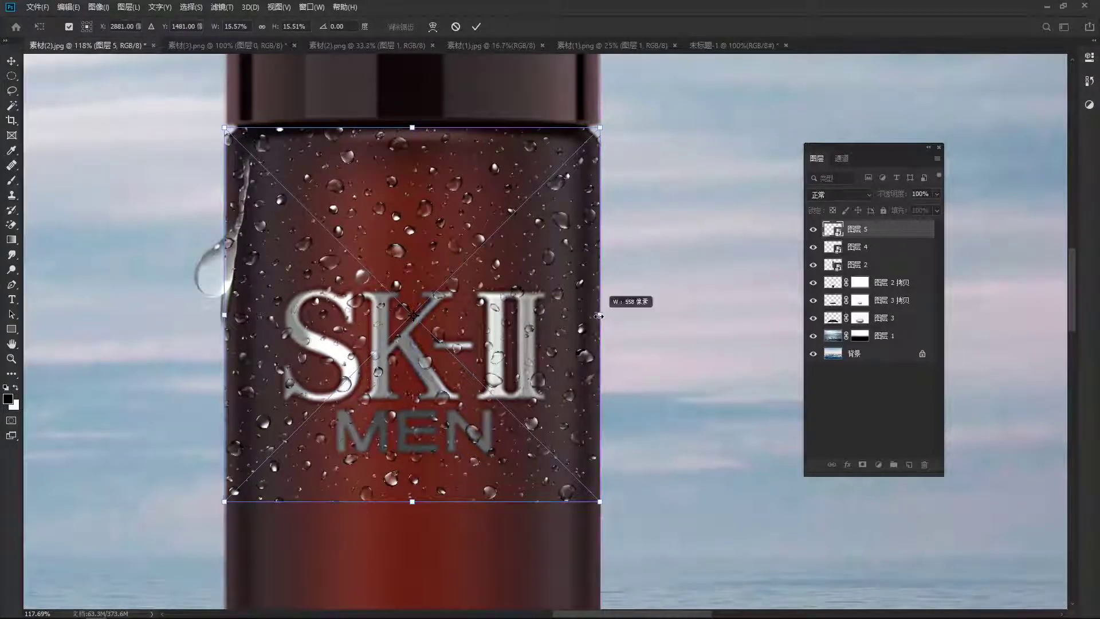
{"action": "left_click_drag", "start_coordinate": [536, 293], "coordinate": [536, 305]}
{"action": "key", "text": "Return"}
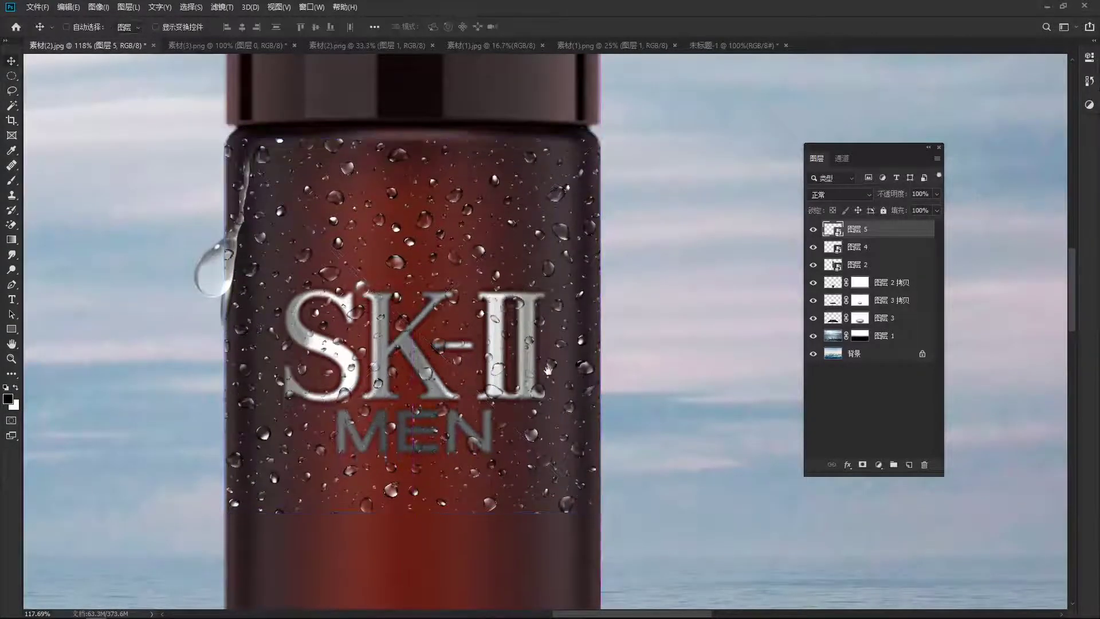
{"action": "left_click", "coordinate": [462, 358], "text": "ctrl+alt"}
Alt-drag copies of the water-drop layer down to cover the lower bottle
{"action": "left_click", "coordinate": [463, 359], "text": "ctrl+alt"}
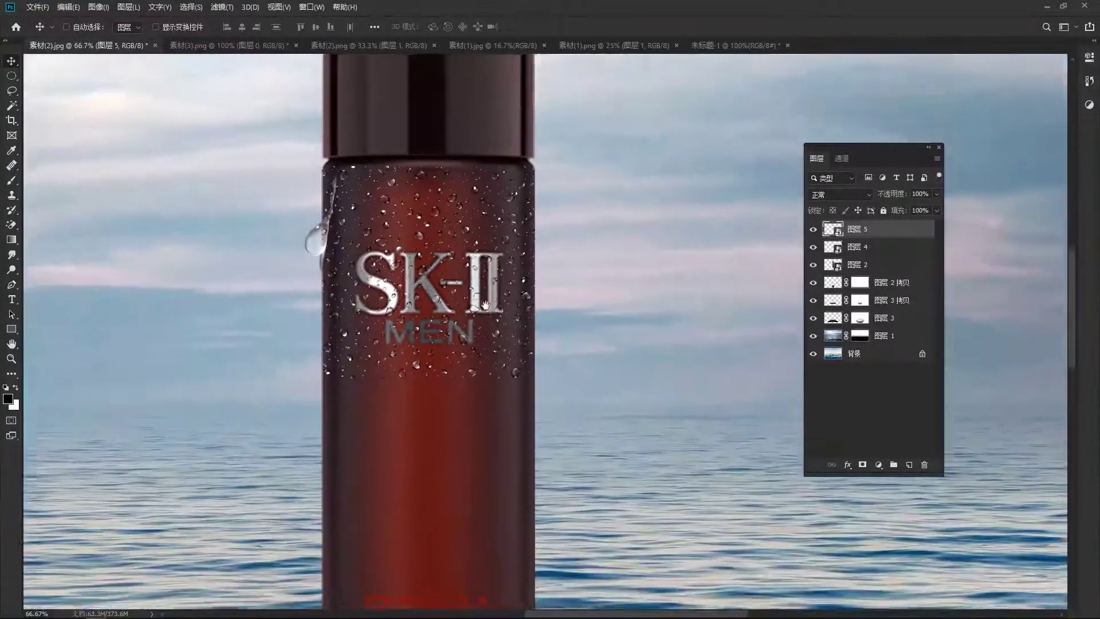
{"action": "left_click_drag", "start_coordinate": [462, 358], "coordinate": [460, 214]}
{"action": "left_click_drag", "start_coordinate": [457, 375], "coordinate": [459, 346]}
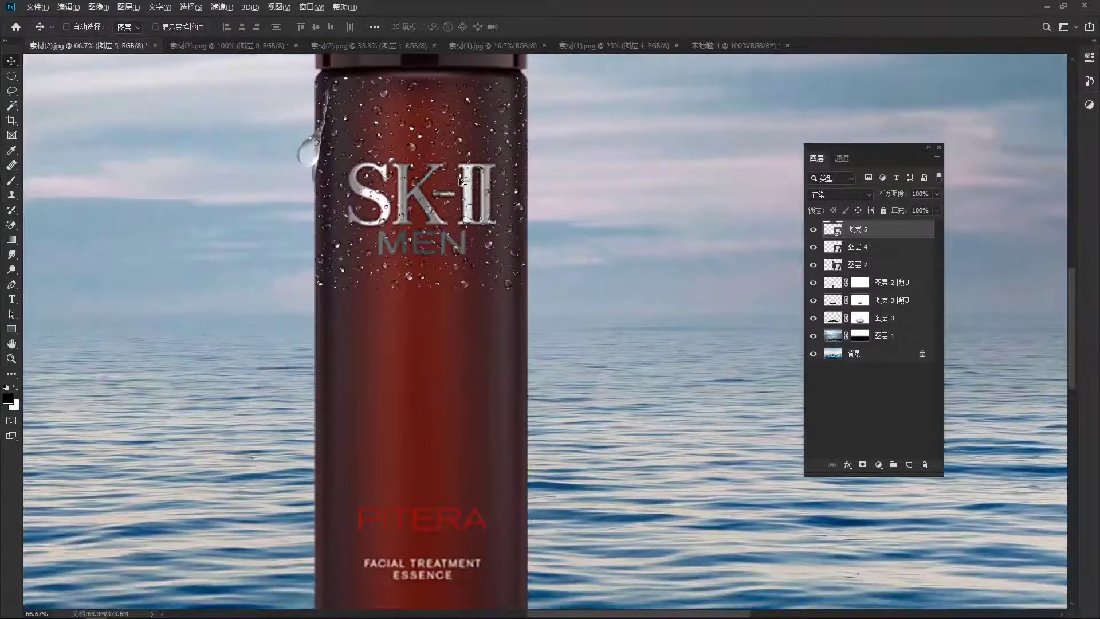
{"action": "left_click_drag", "start_coordinate": [462, 181], "coordinate": [457, 384]}
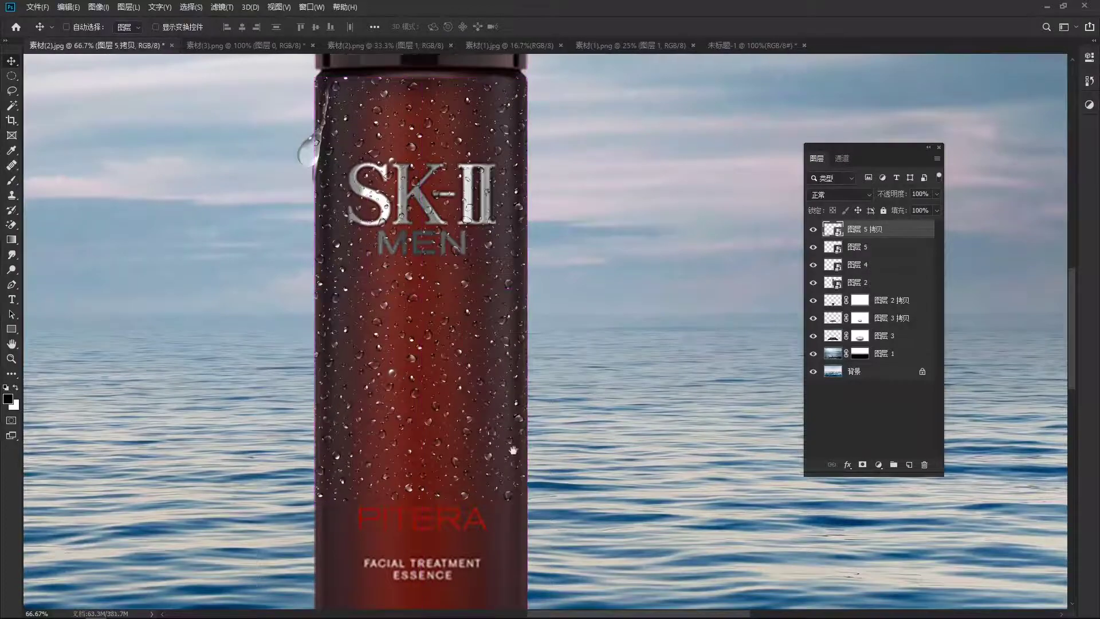
{"action": "left_click_drag", "start_coordinate": [513, 450], "coordinate": [485, 321]}
{"action": "left_click_drag", "start_coordinate": [484, 236], "coordinate": [505, 430]}
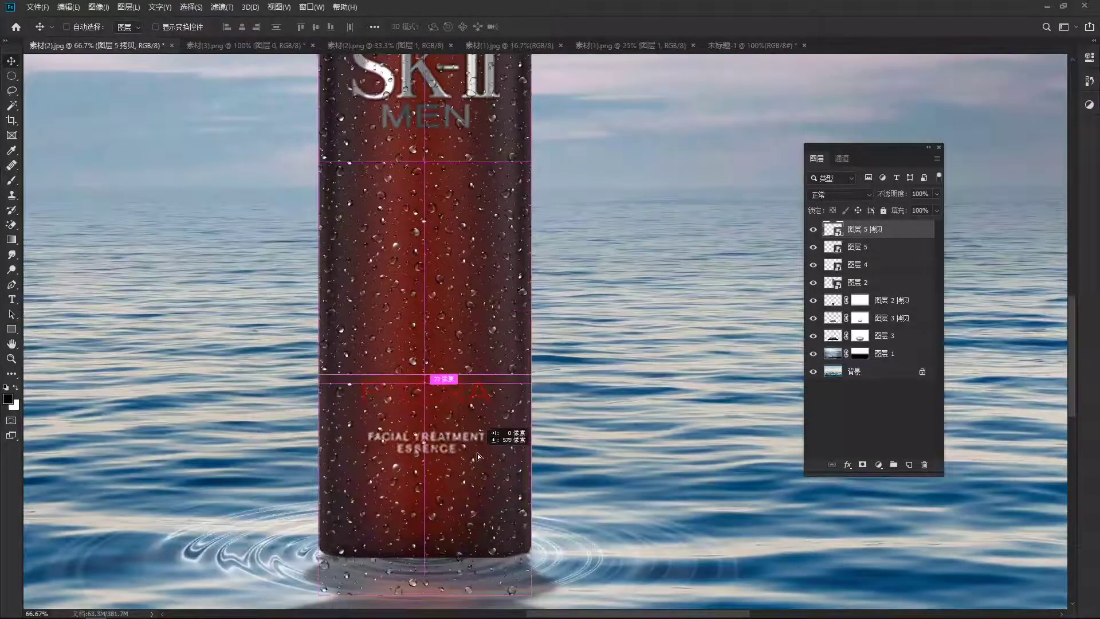
{"action": "left_click_drag", "start_coordinate": [476, 387], "coordinate": [454, 553]}
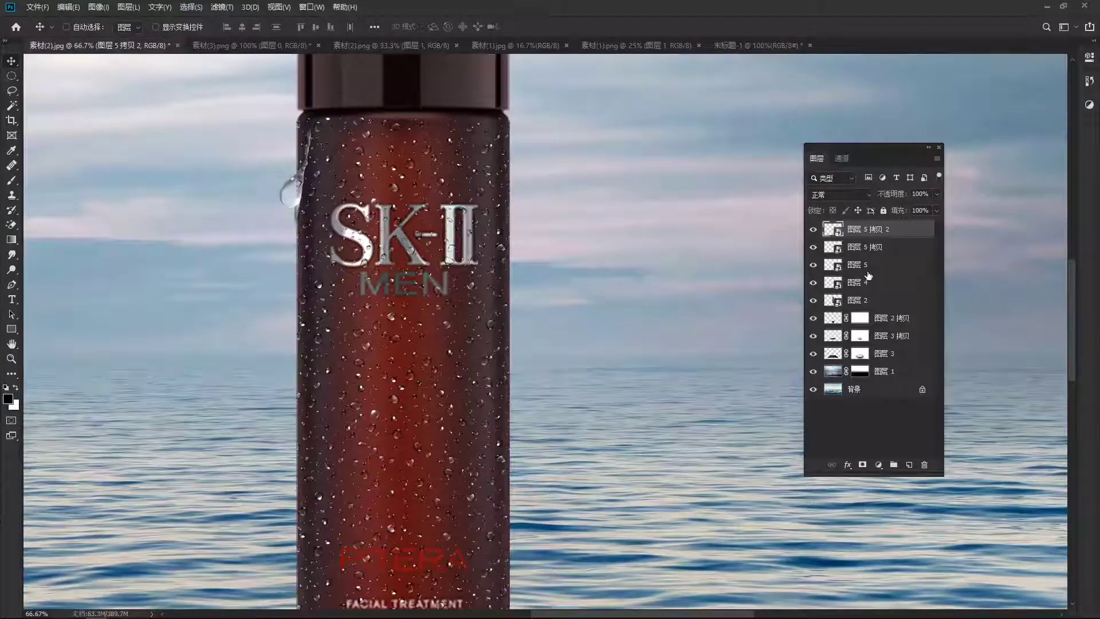
Select the three droplet layers and merge them into one with Ctrl+E
{"action": "left_click", "coordinate": [868, 270], "text": "shift"}
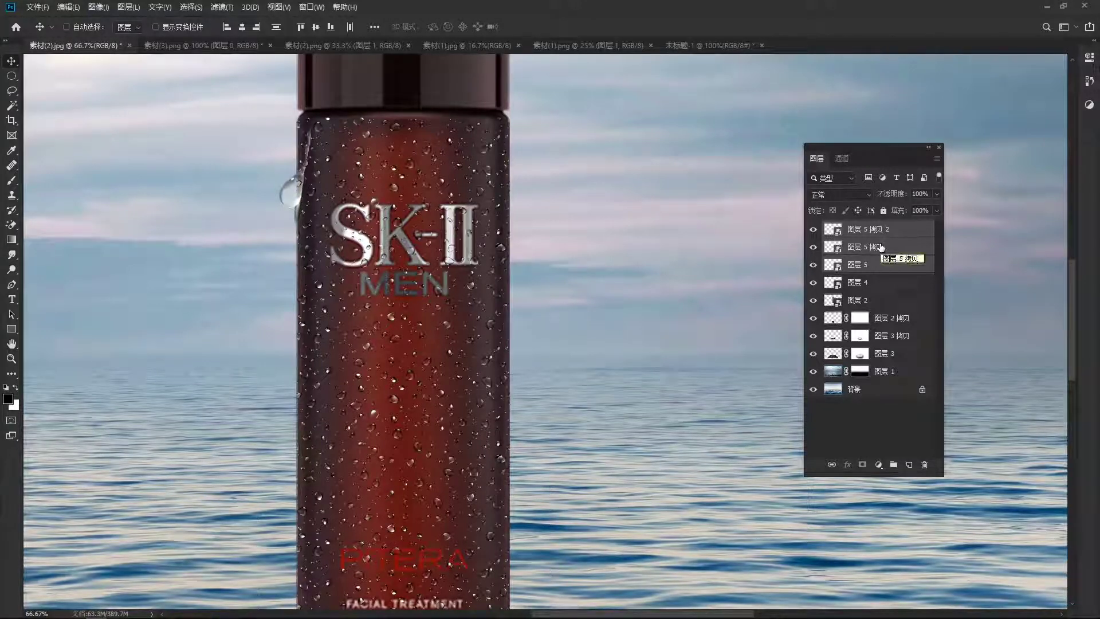
{"action": "key", "text": "ctrl"}
{"action": "key", "text": "ctrl+e"}
{"action": "scroll", "coordinate": [375, 383], "scroll_direction": "down", "scroll_amount": 5}
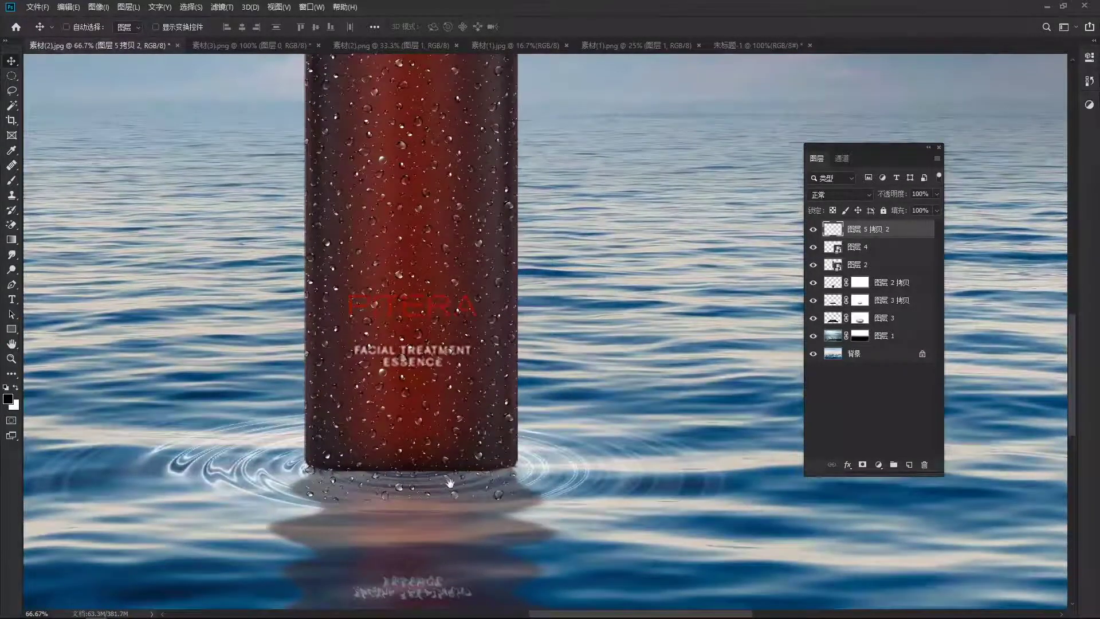
{"action": "left_click_drag", "start_coordinate": [450, 483], "coordinate": [363, 381]}
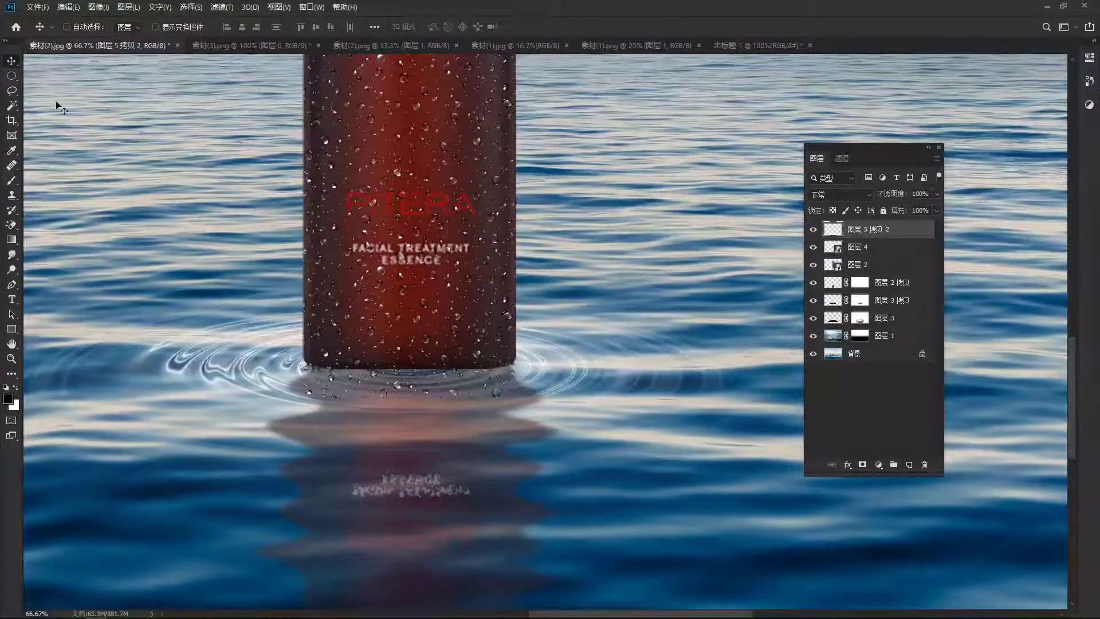
Marquee-select the area beneath the bottle and delete the stray droplets there
{"action": "left_click", "coordinate": [12, 76]}
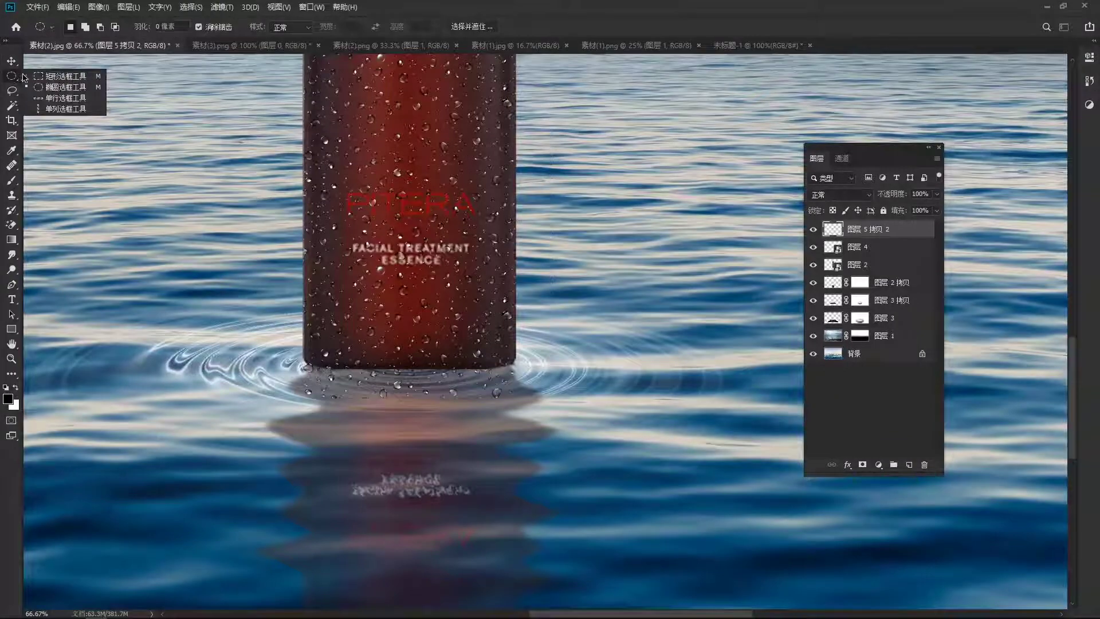
{"action": "left_click", "coordinate": [79, 76]}
{"action": "left_click_drag", "start_coordinate": [580, 476], "coordinate": [187, 368]}
{"action": "key", "text": "Delete"}
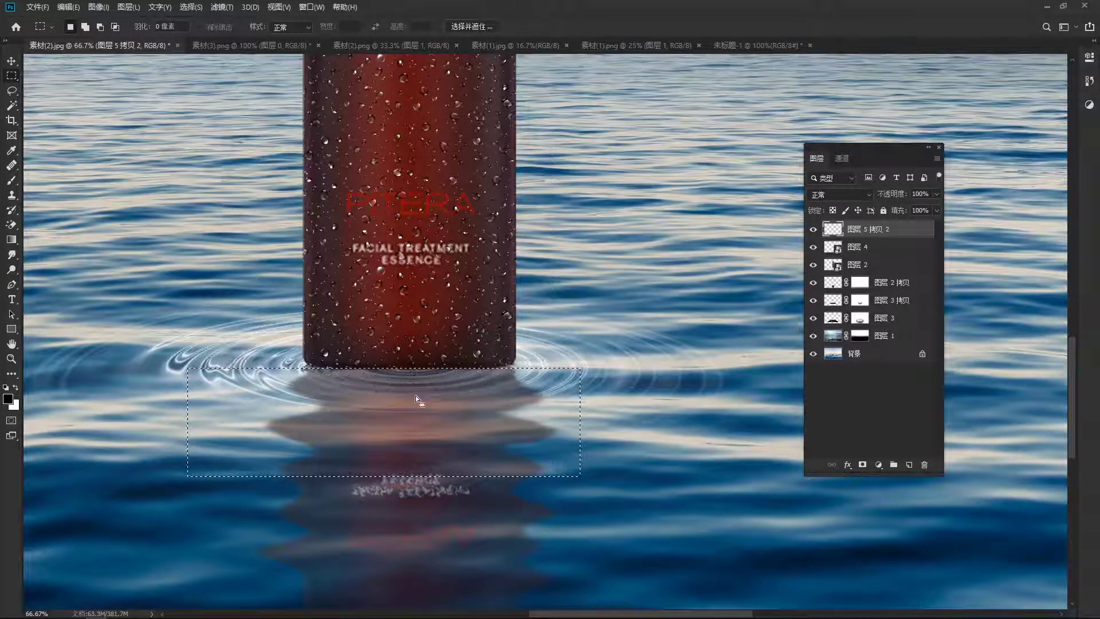
Return to the Move tool and zoom out to see more of the bottle
{"action": "scroll", "coordinate": [467, 250], "scroll_direction": "up", "scroll_amount": 5}
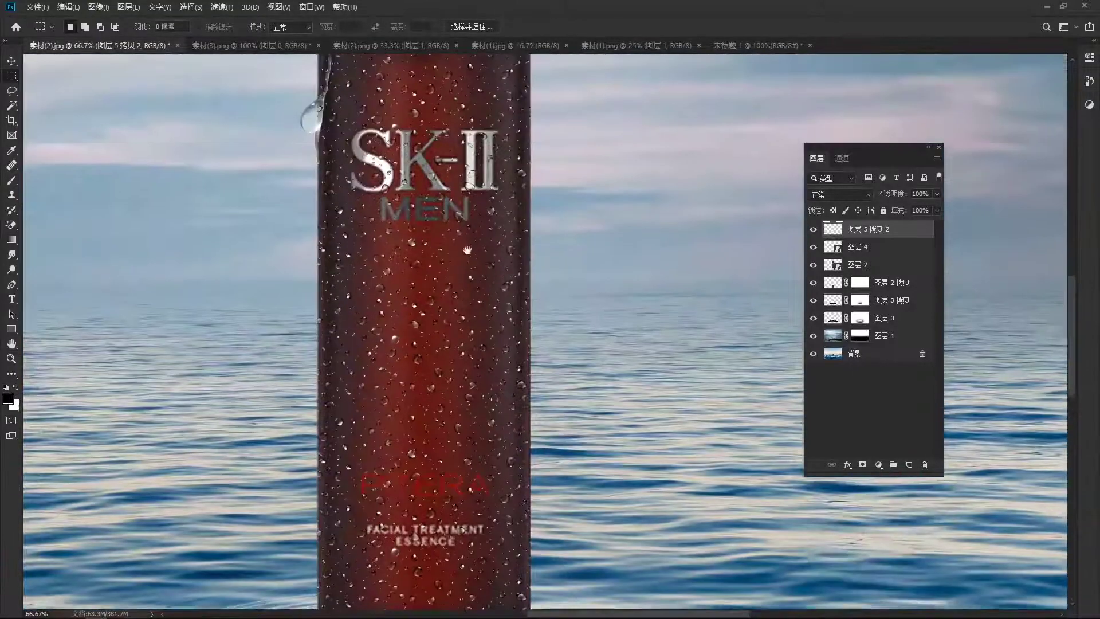
{"action": "left_click_drag", "start_coordinate": [467, 250], "coordinate": [430, 397]}
{"action": "left_click", "coordinate": [11, 60]}
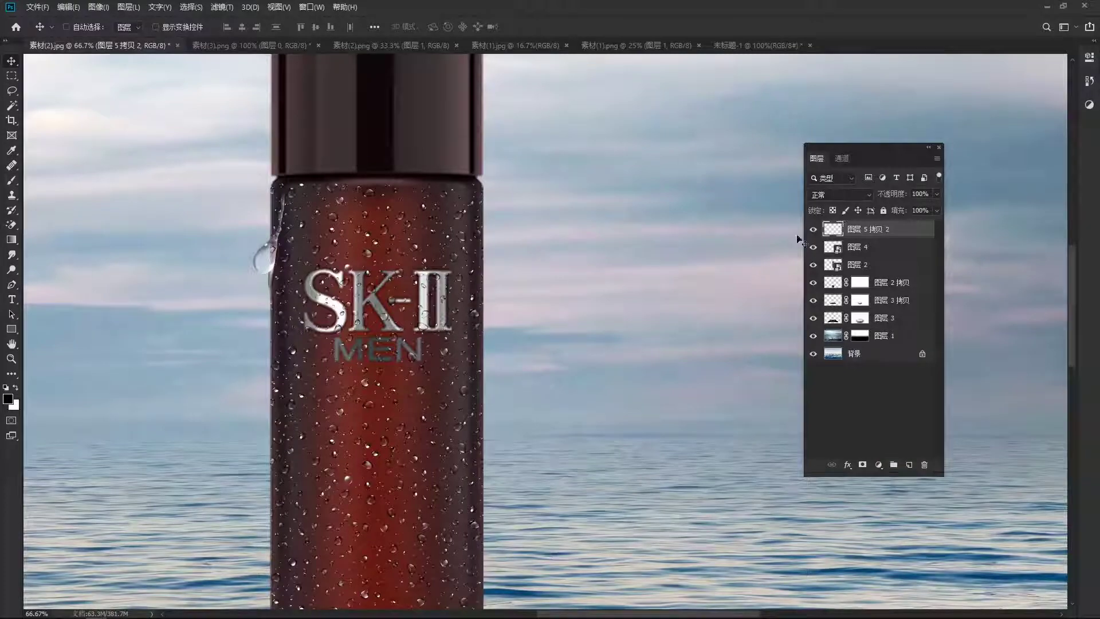
{"action": "scroll", "coordinate": [435, 384], "scroll_direction": "down", "scroll_amount": 3}
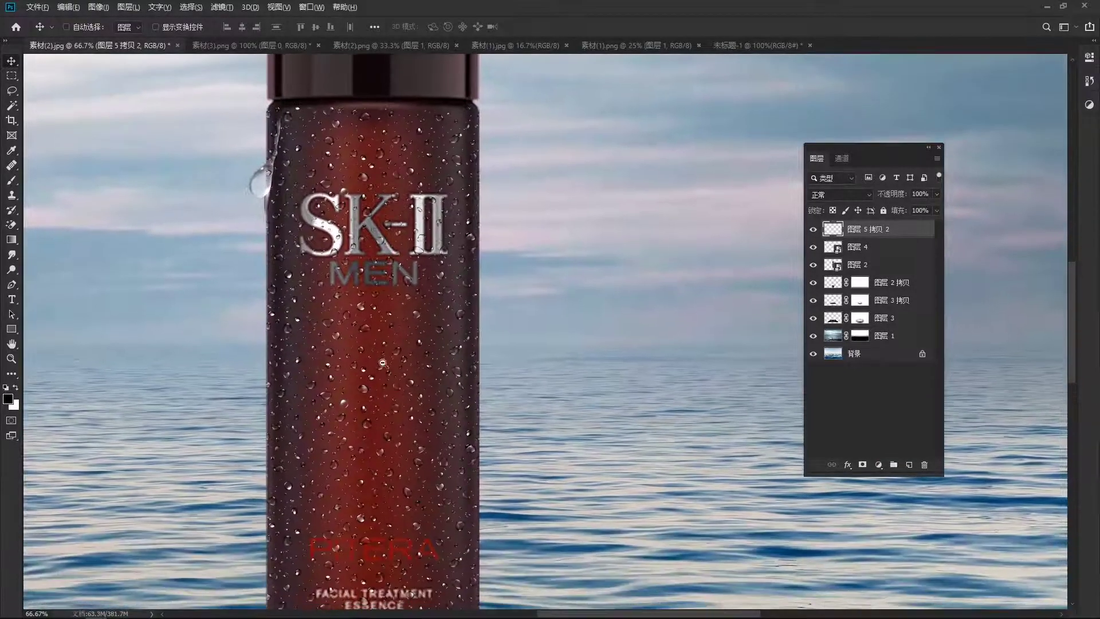
{"action": "left_click", "coordinate": [382, 359], "text": "alt"}
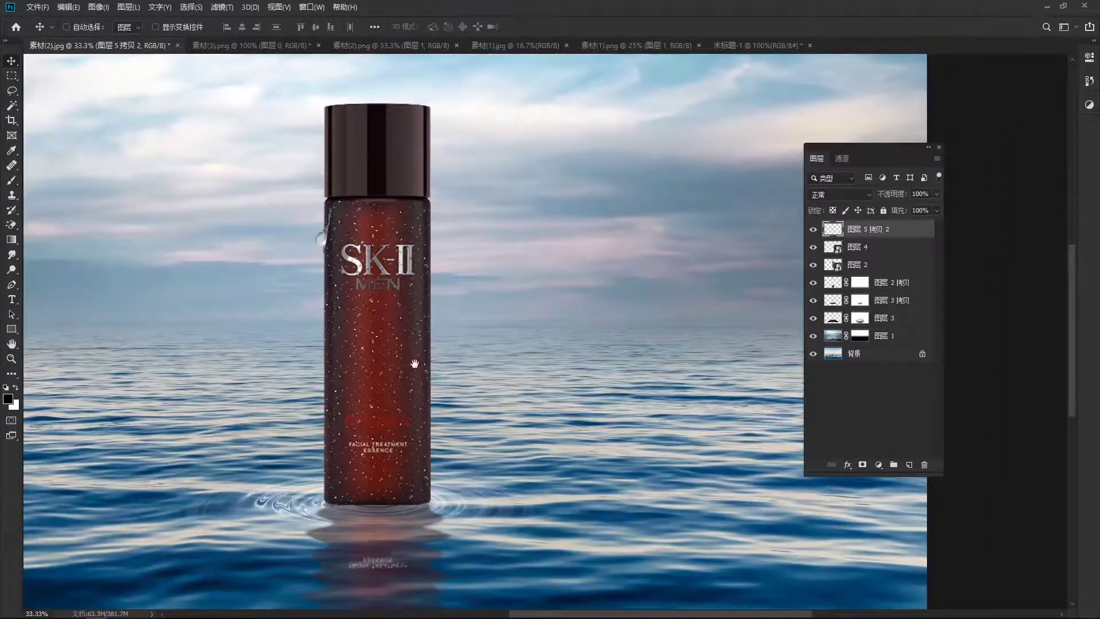
Set the merged droplet layer's blend mode to Overlay and zoom out to the whole bottle
{"action": "scroll", "coordinate": [396, 331], "scroll_direction": "up", "scroll_amount": 3}
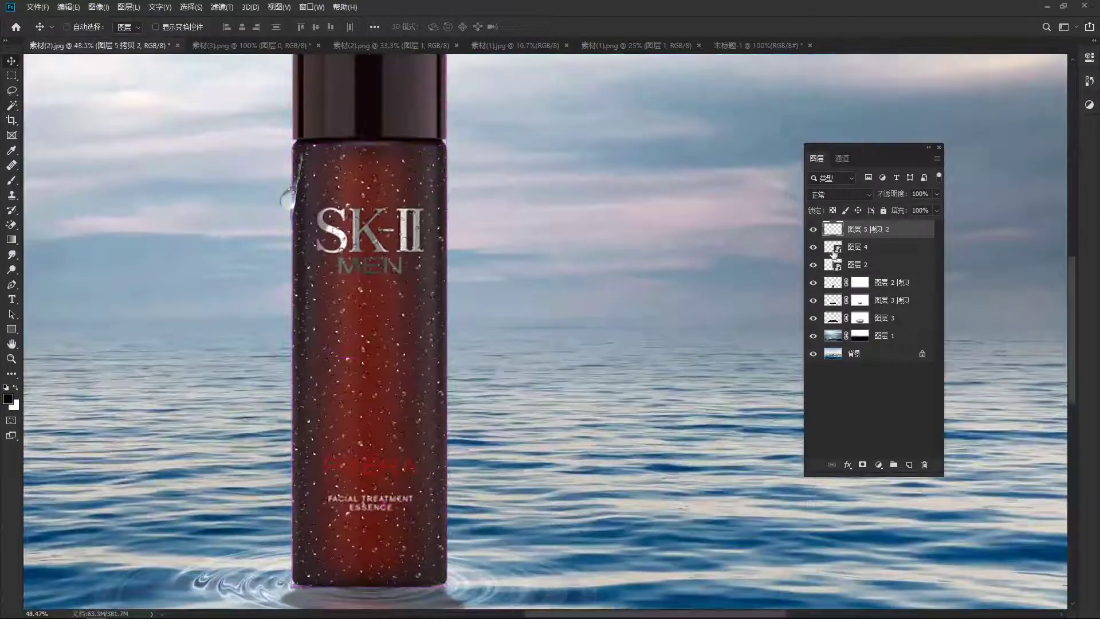
{"action": "left_click", "coordinate": [839, 196]}
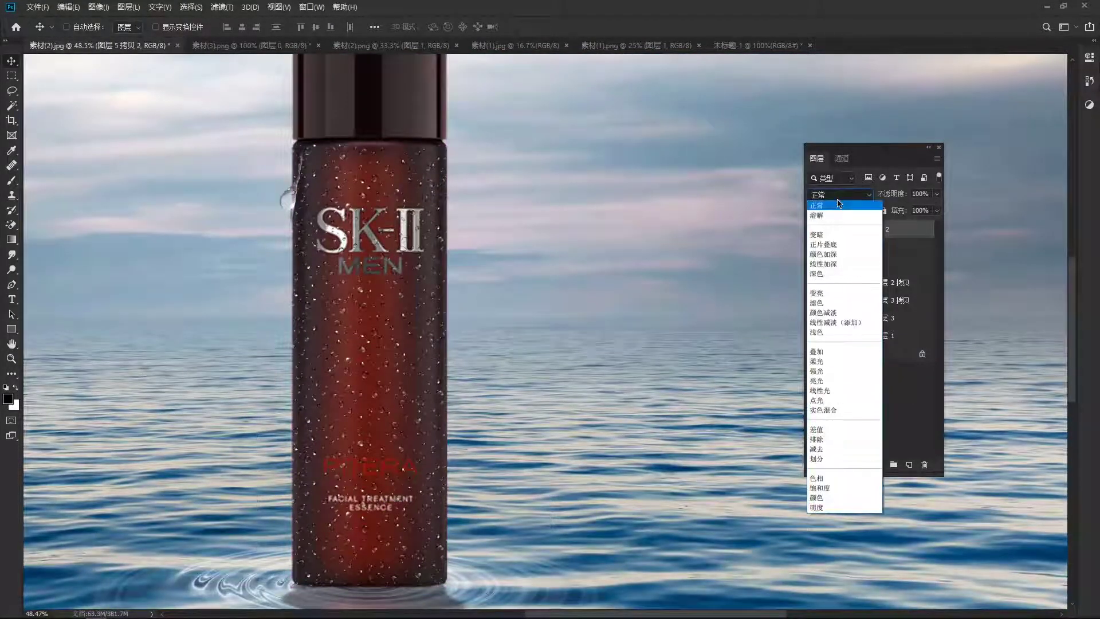
{"action": "left_click", "coordinate": [830, 353]}
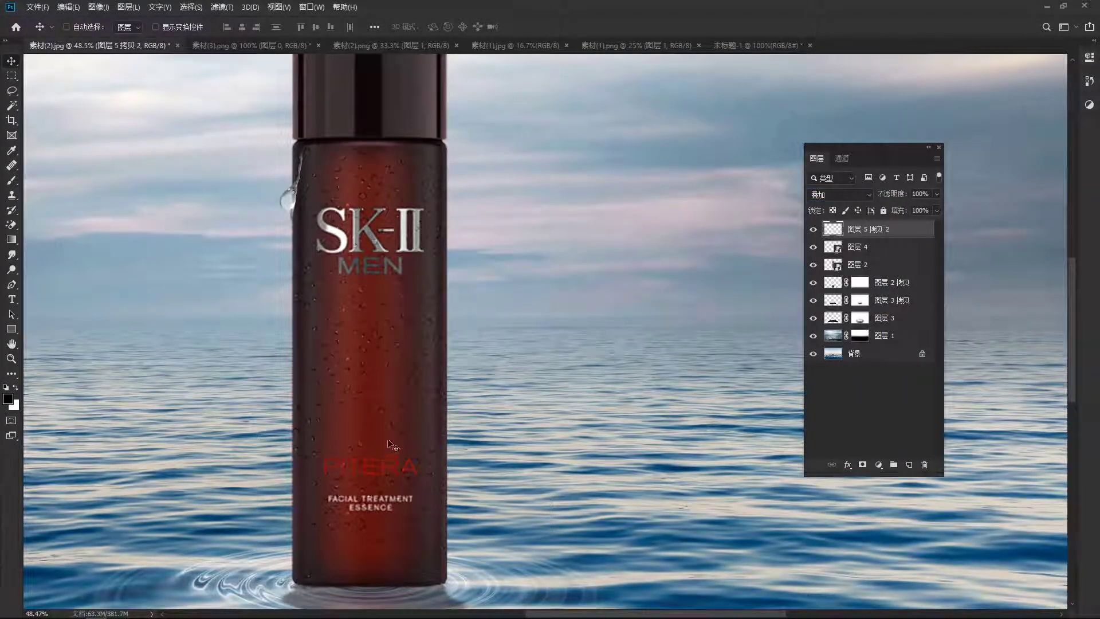
{"action": "scroll", "coordinate": [370, 282], "scroll_direction": "up", "scroll_amount": 5}
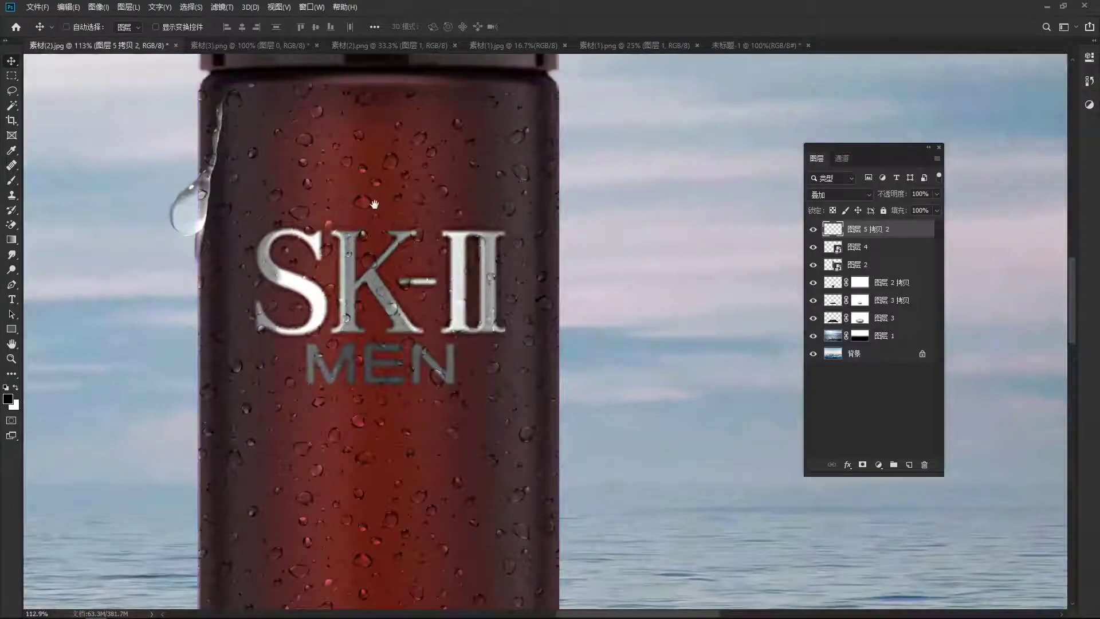
{"action": "left_click_drag", "start_coordinate": [344, 433], "coordinate": [388, 314]}
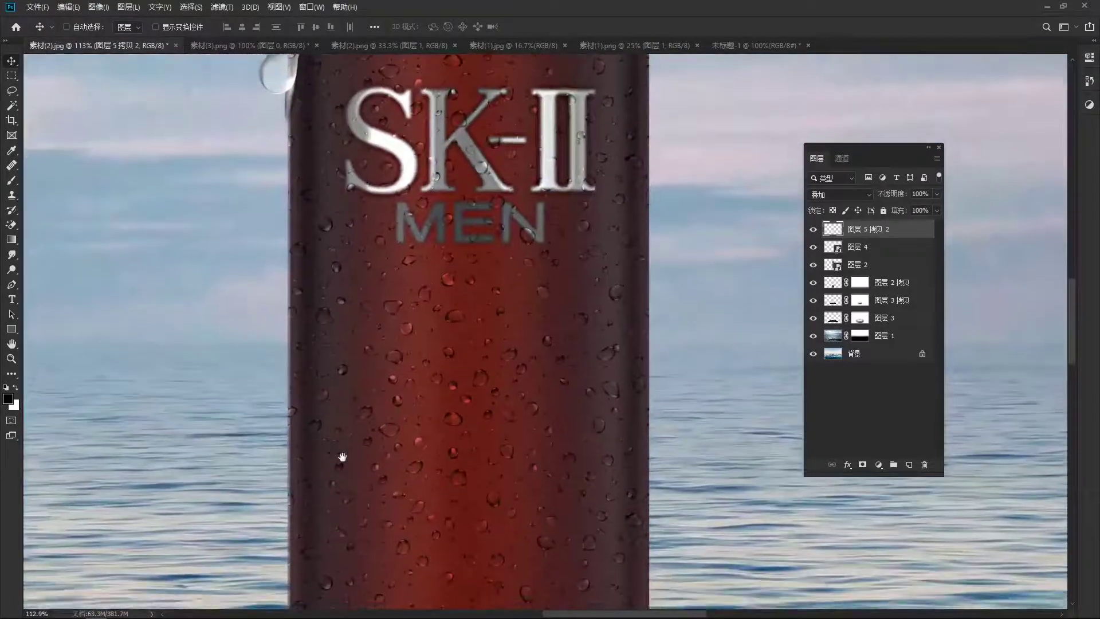
{"action": "left_click_drag", "start_coordinate": [408, 420], "coordinate": [340, 359]}
{"action": "left_click", "coordinate": [364, 356], "text": "alt"}
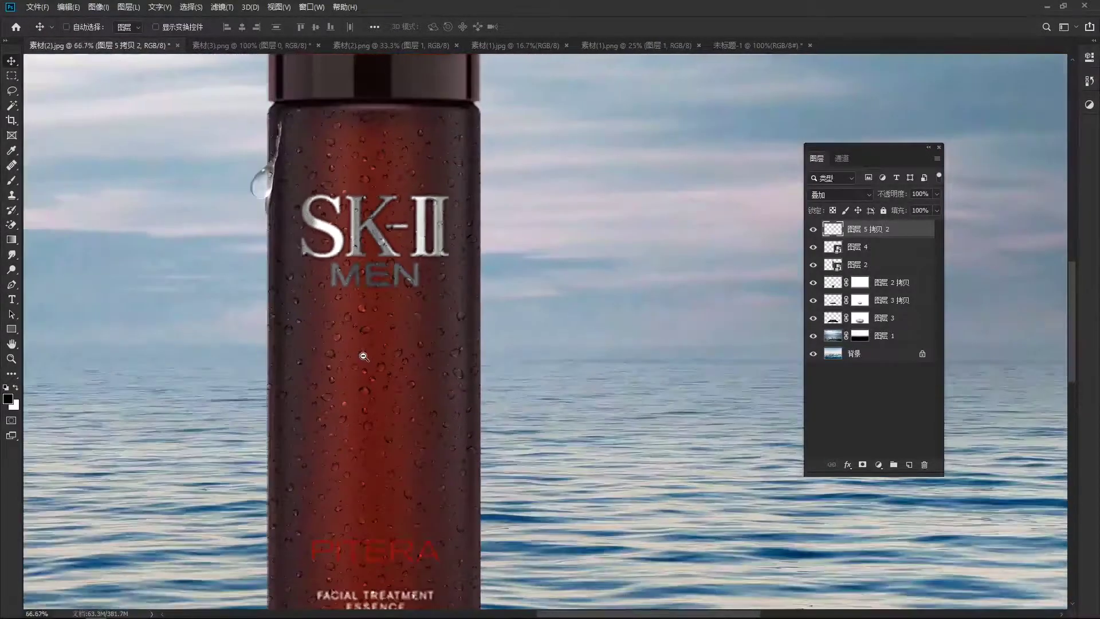
{"action": "left_click", "coordinate": [364, 356], "text": "alt"}
{"action": "left_click_drag", "start_coordinate": [413, 377], "coordinate": [448, 355]}
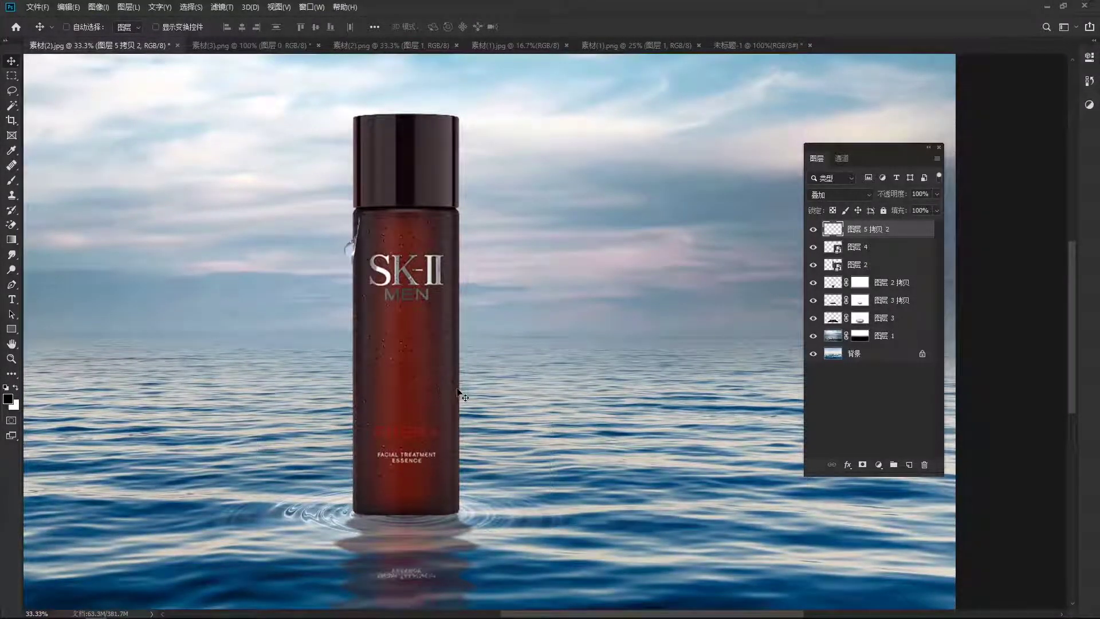
Select 图层 2 and bring up the new fill or adjustment layer menu
{"action": "left_click_drag", "start_coordinate": [462, 394], "coordinate": [458, 383]}
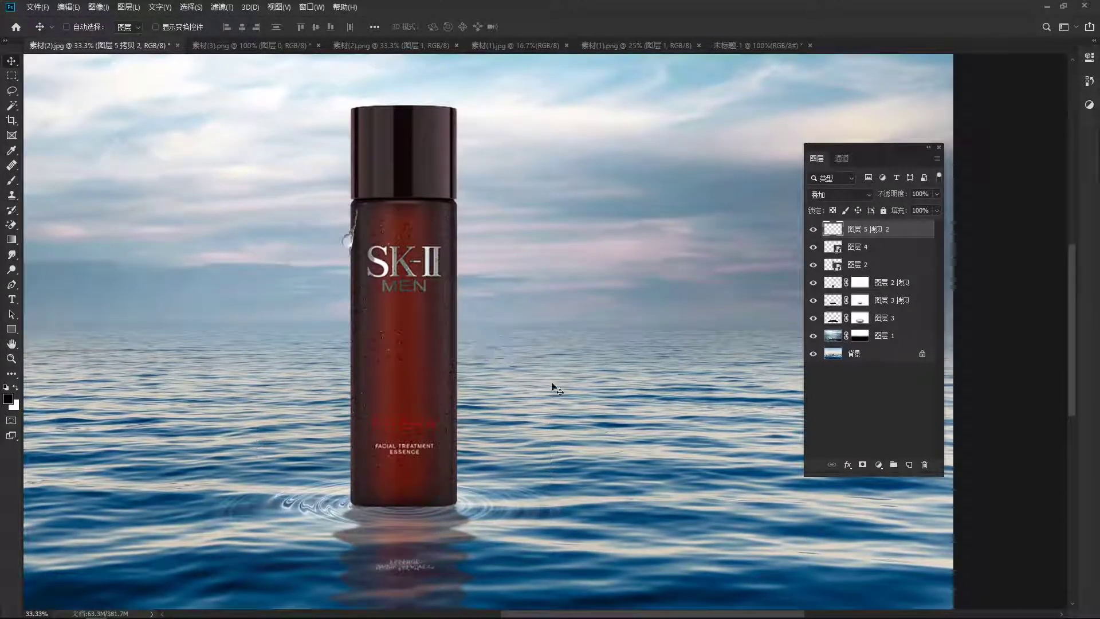
{"action": "left_click", "coordinate": [833, 264]}
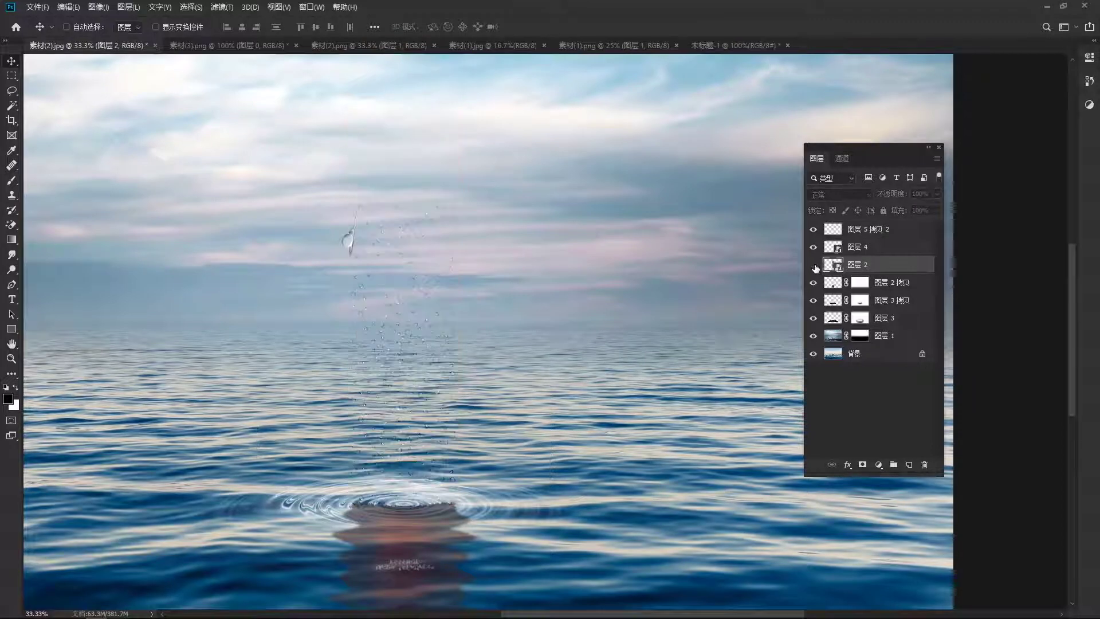
{"action": "left_click", "coordinate": [814, 264]}
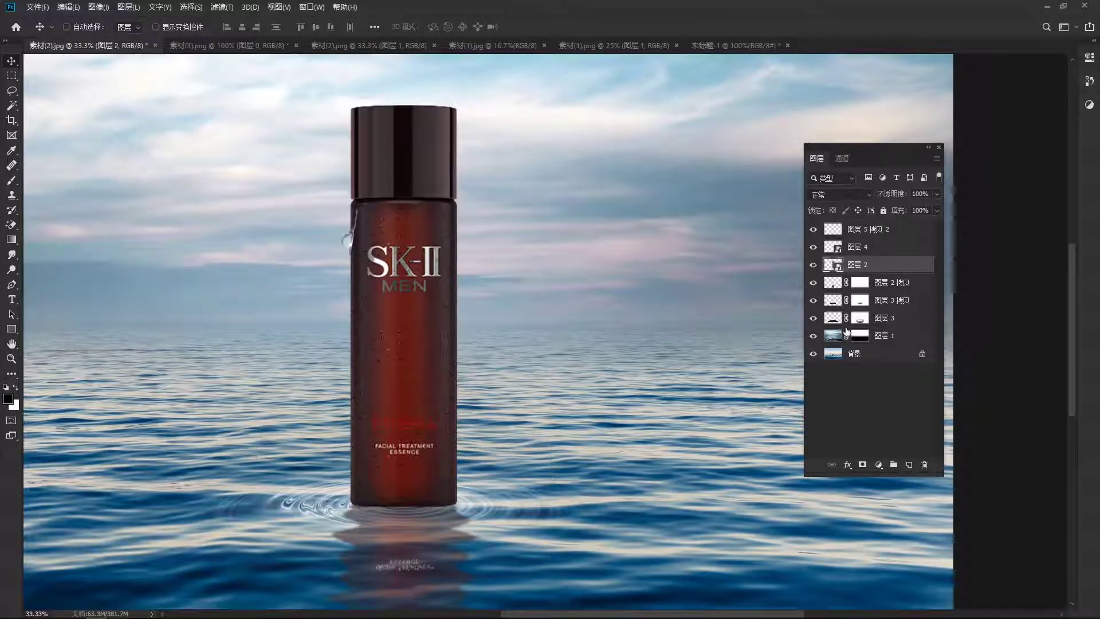
{"action": "left_click", "coordinate": [880, 466]}
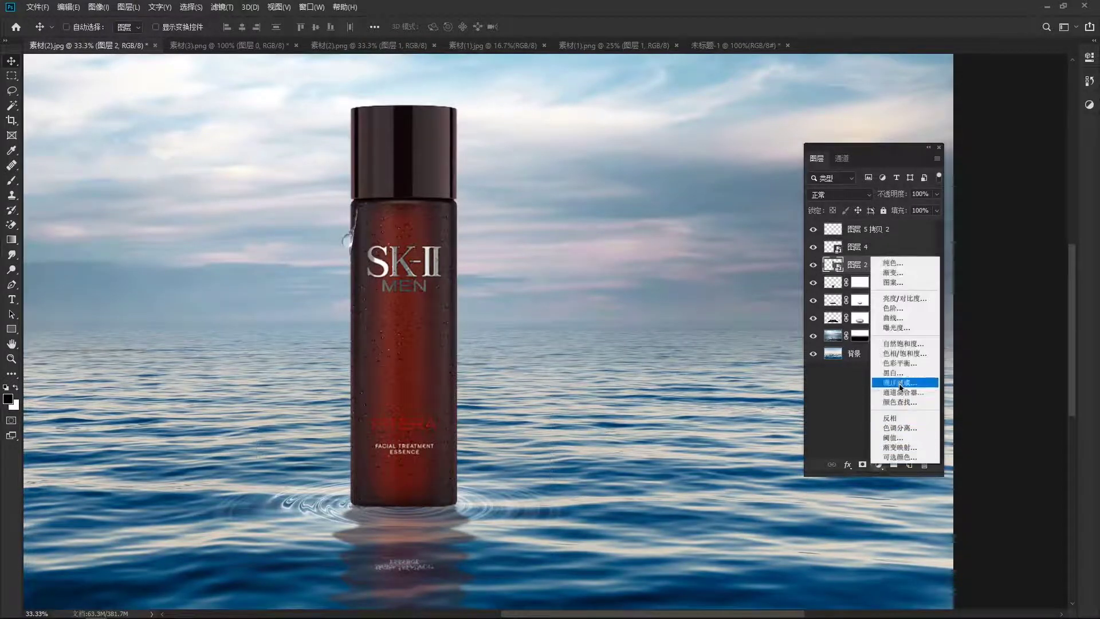
Add a clipped Curves adjustment with brighter highlights and deeper shadows, then close Properties
{"action": "left_click", "coordinate": [903, 323]}
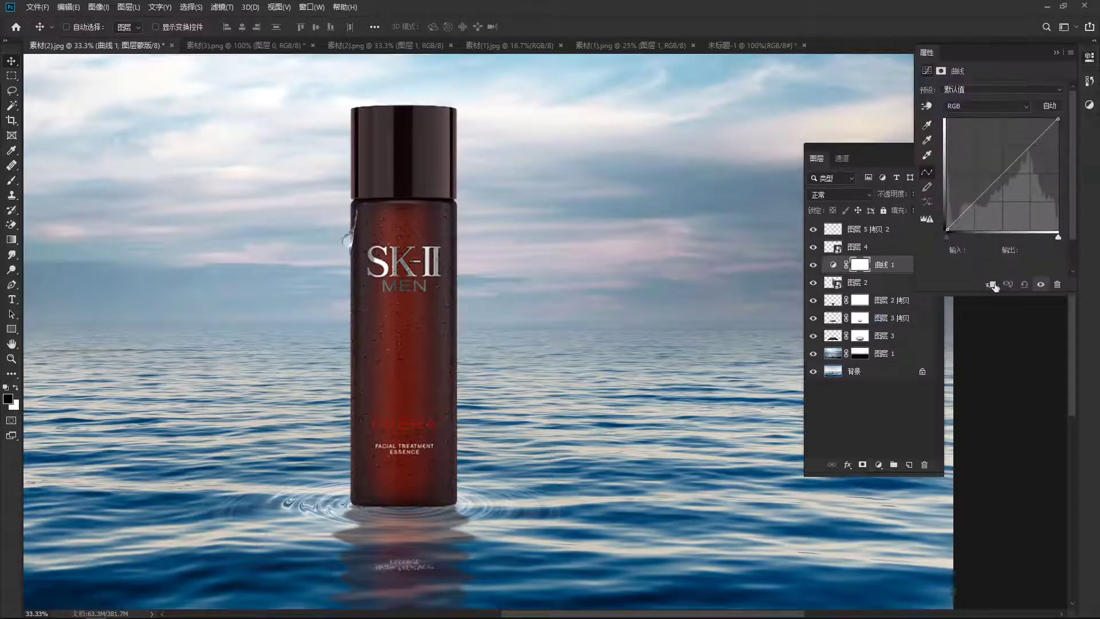
{"action": "left_click", "coordinate": [991, 284]}
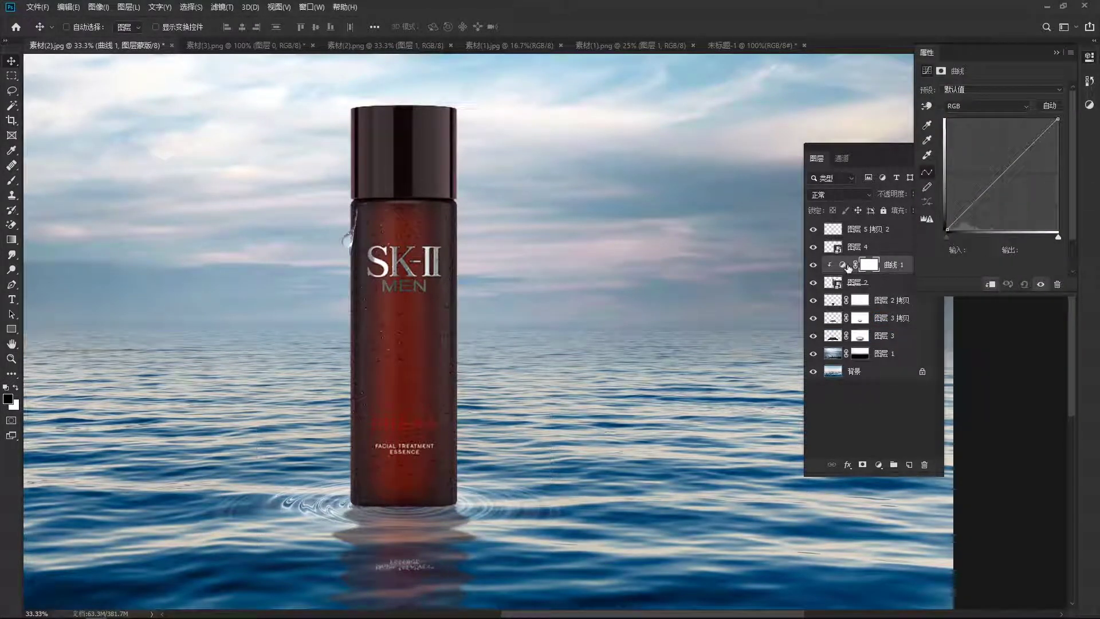
{"action": "left_click_drag", "start_coordinate": [1031, 148], "coordinate": [1025, 142]}
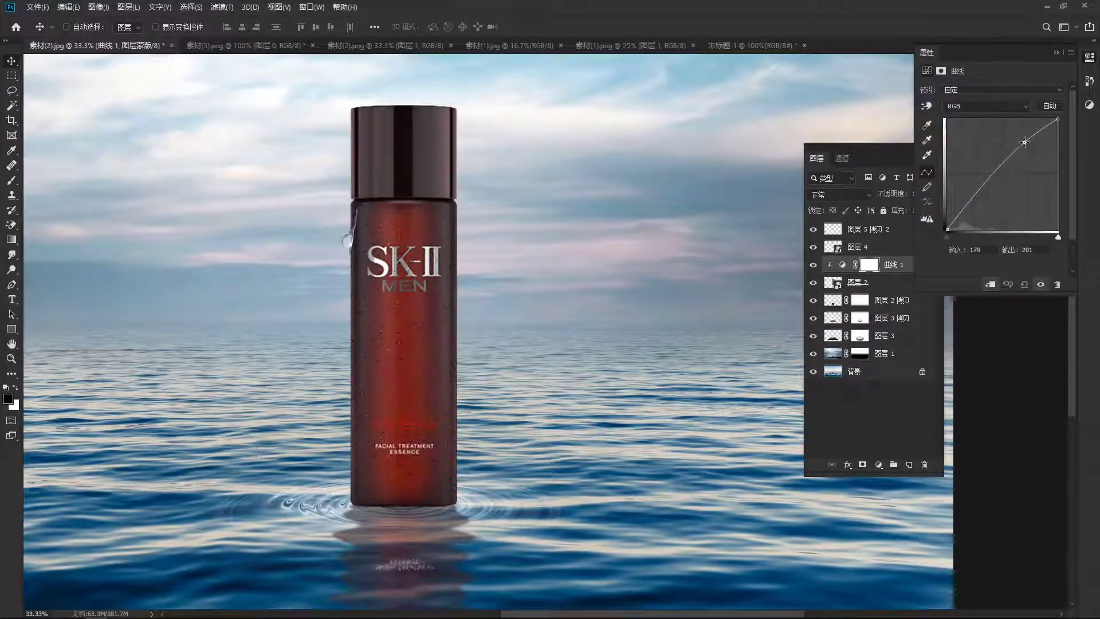
{"action": "left_click_drag", "start_coordinate": [973, 201], "coordinate": [973, 208]}
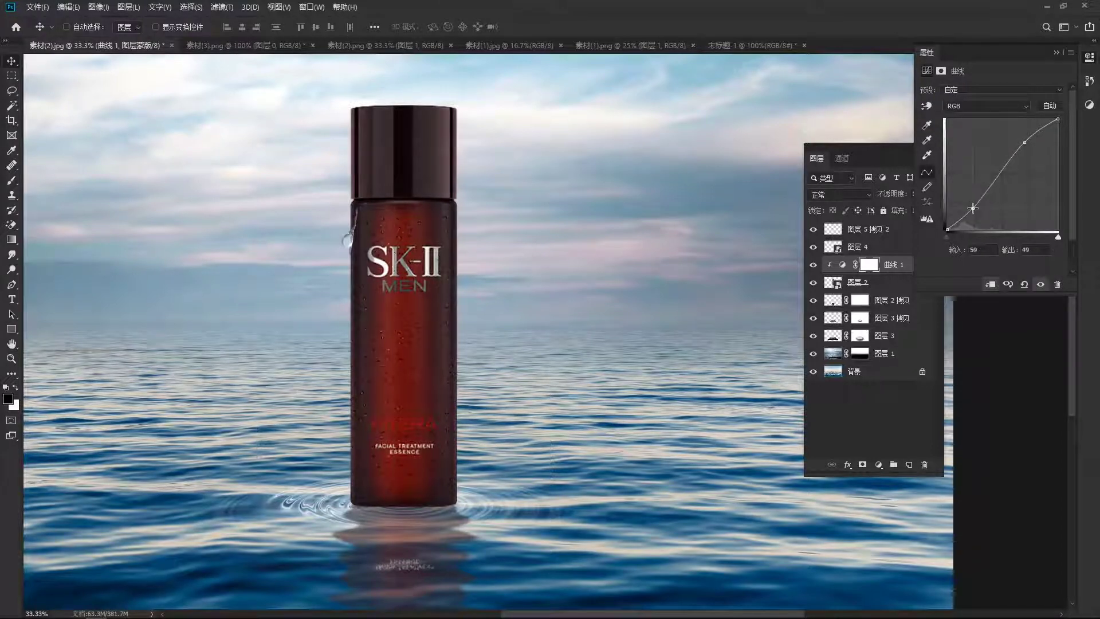
{"action": "left_click_drag", "start_coordinate": [1026, 143], "coordinate": [1012, 134]}
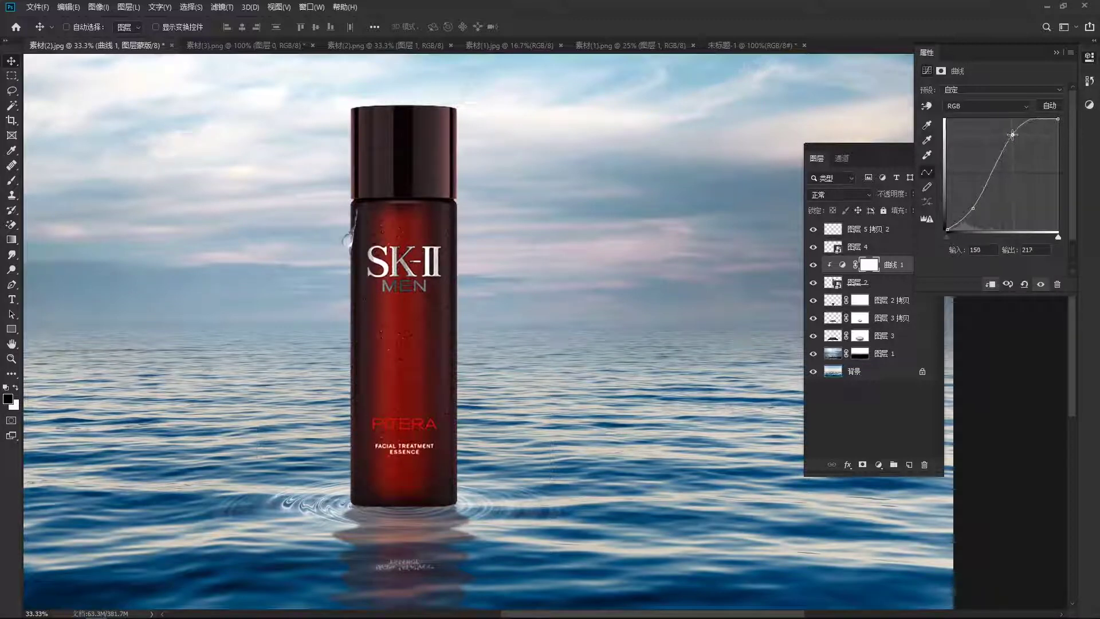
{"action": "left_click_drag", "start_coordinate": [974, 210], "coordinate": [971, 206]}
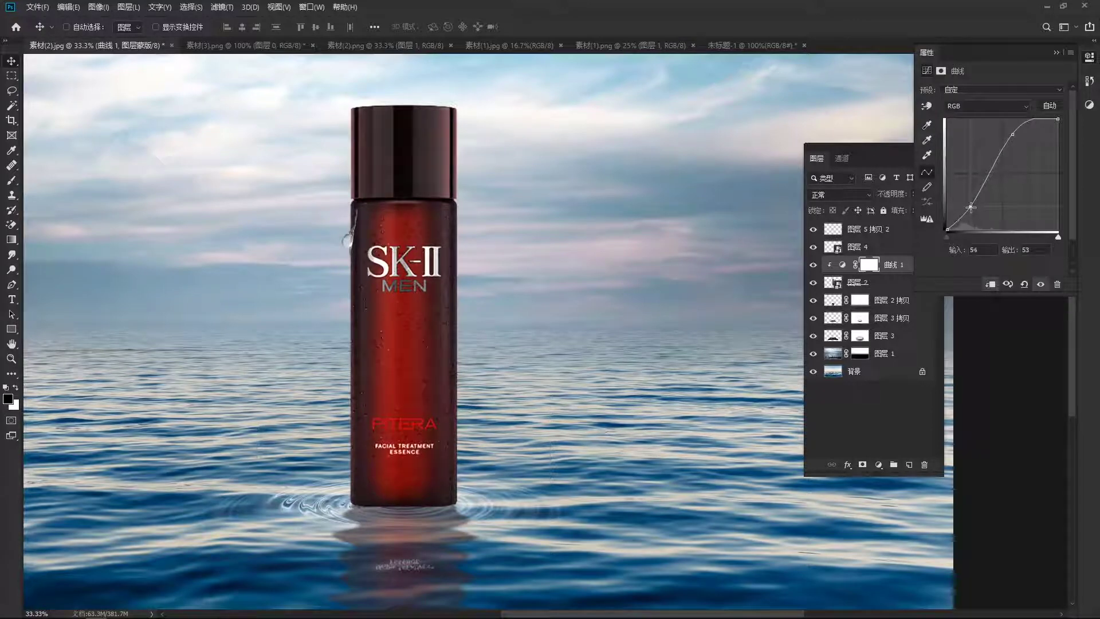
{"action": "left_click", "coordinate": [1059, 55]}
{"action": "scroll", "coordinate": [577, 290], "scroll_direction": "down", "scroll_amount": 2}
Select the 图层 2 拷贝 reflection layer and toggle its visibility to compare
{"action": "scroll", "coordinate": [424, 401], "scroll_direction": "down", "scroll_amount": 3}
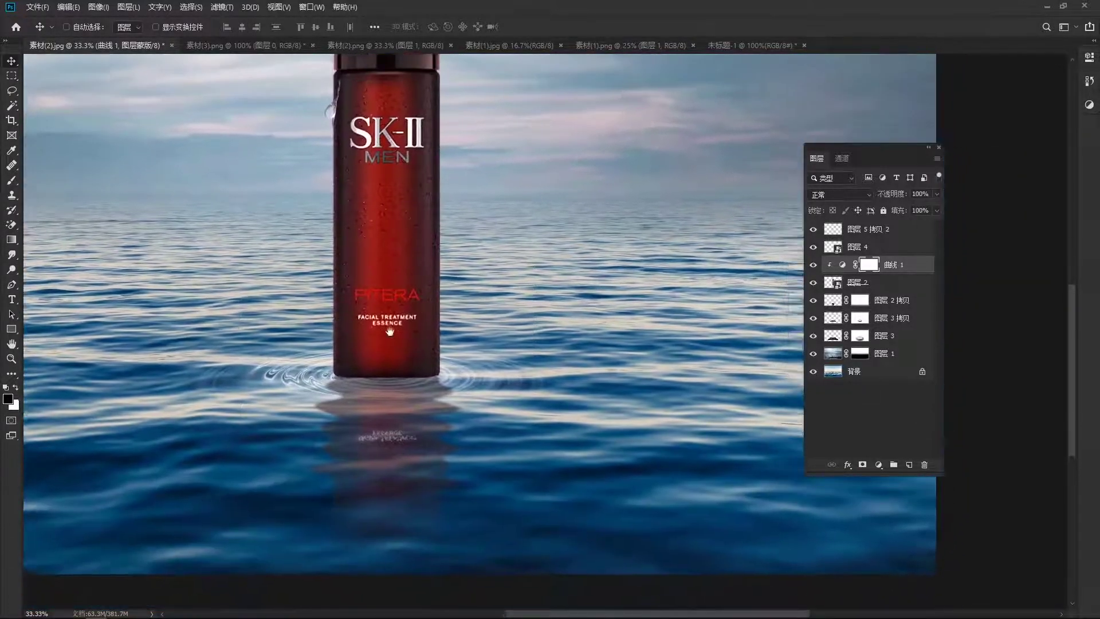
{"action": "scroll", "coordinate": [493, 436], "scroll_direction": "up", "scroll_amount": 1}
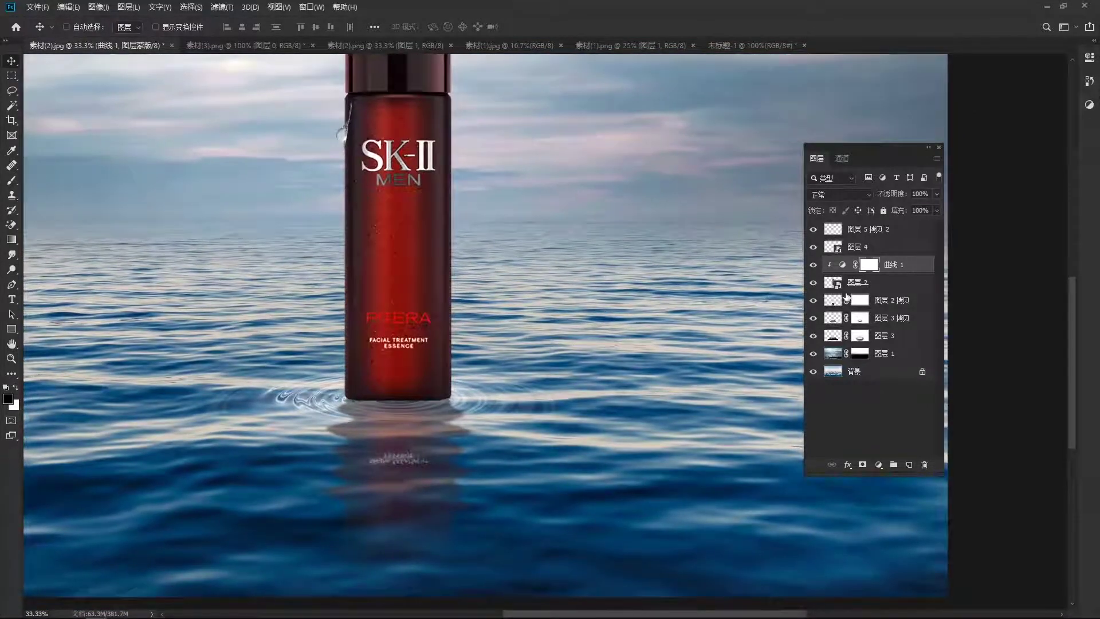
{"action": "left_click", "coordinate": [833, 299]}
{"action": "left_click", "coordinate": [813, 300]}
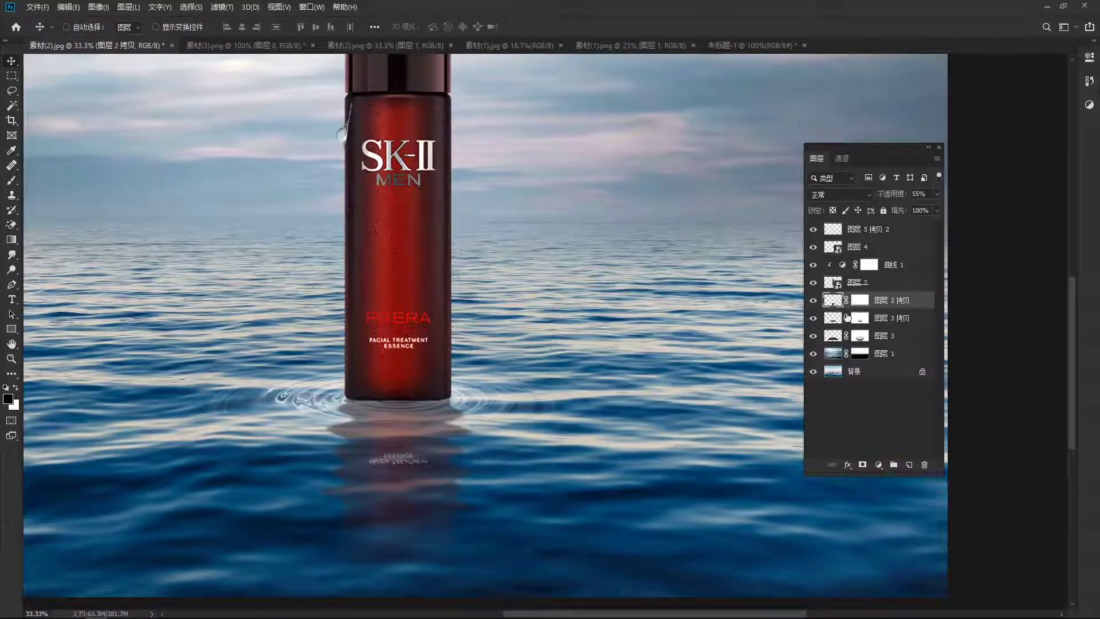
{"action": "left_click_drag", "start_coordinate": [460, 422], "coordinate": [465, 407]}
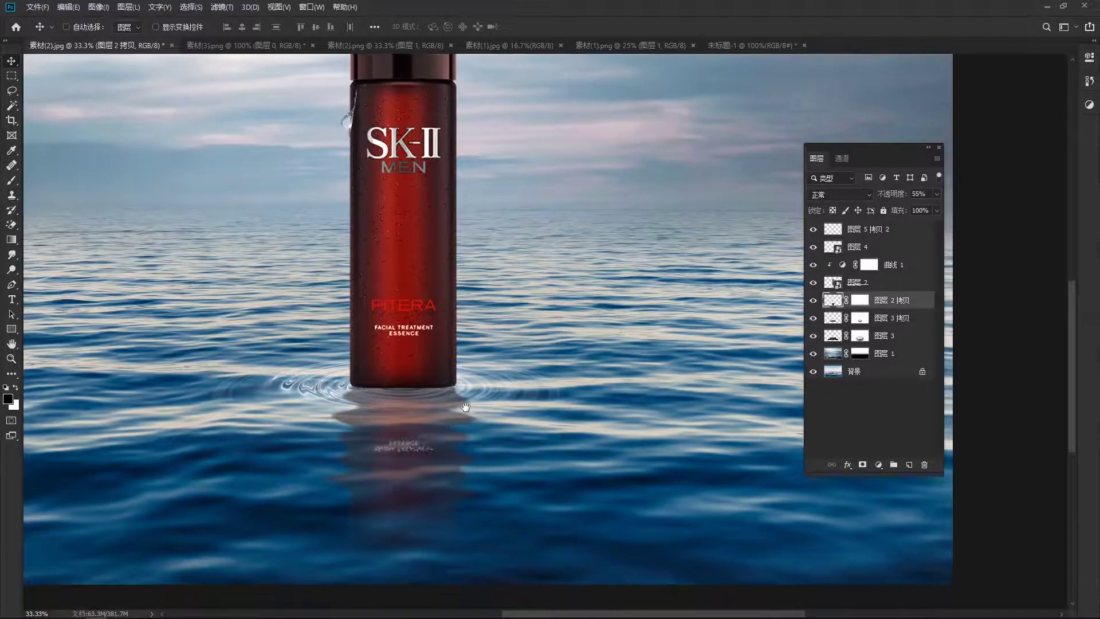
Duplicate 曲线 1 below 图层 2, clip it to the reflection, and toggle 曲线 1 to compare
{"action": "left_click", "coordinate": [905, 265]}
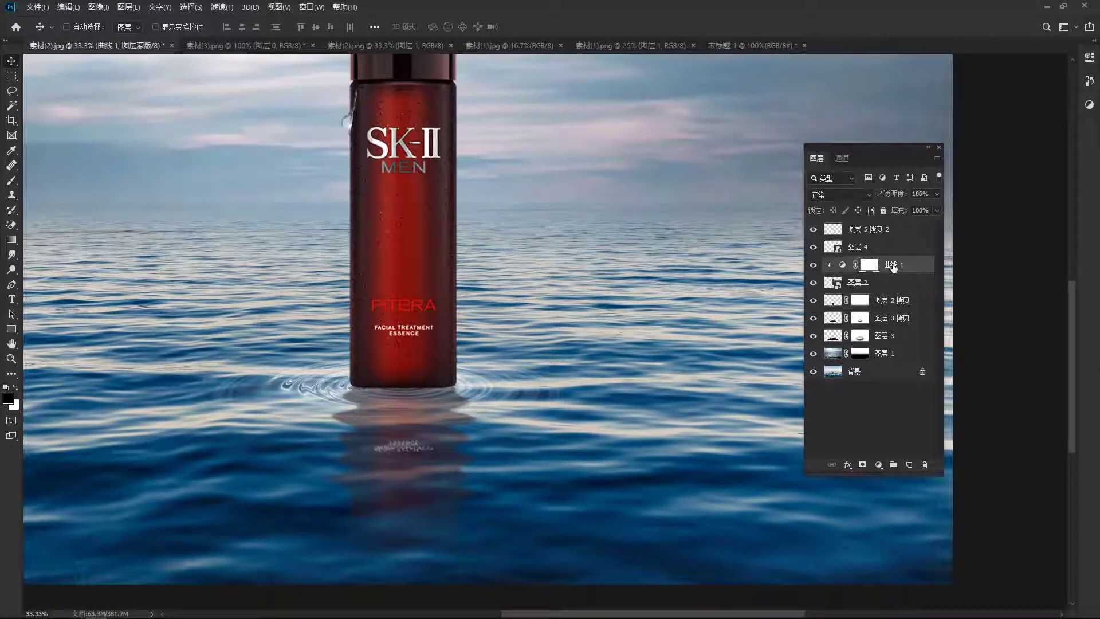
{"action": "left_click_drag", "start_coordinate": [916, 266], "coordinate": [903, 308]}
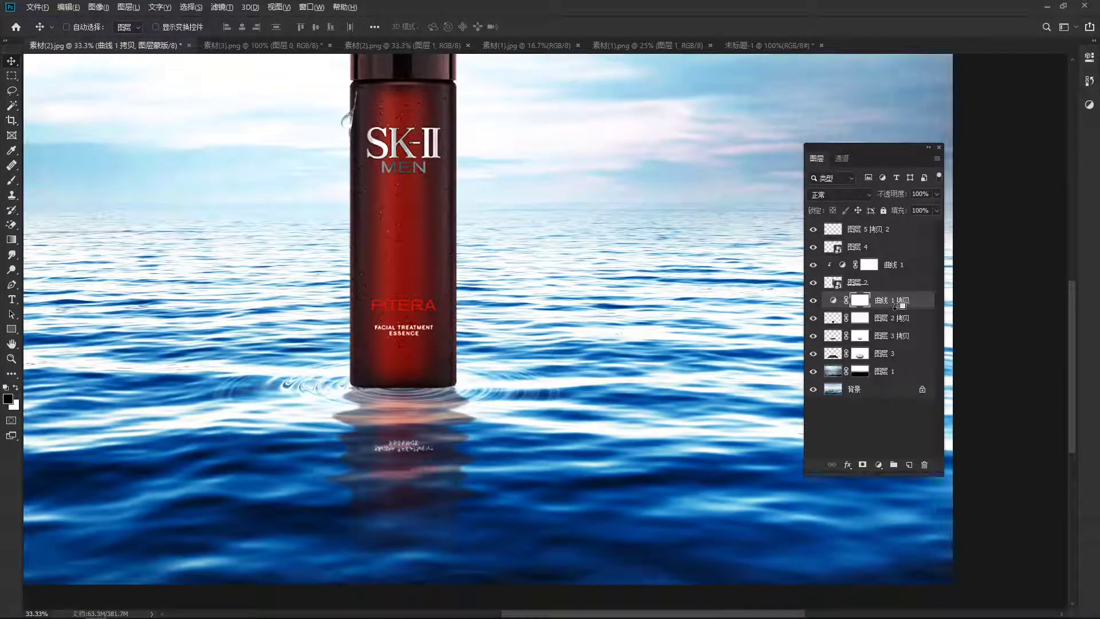
{"action": "left_click", "coordinate": [897, 306], "text": "alt"}
{"action": "scroll", "coordinate": [579, 358], "scroll_direction": "up", "scroll_amount": 1}
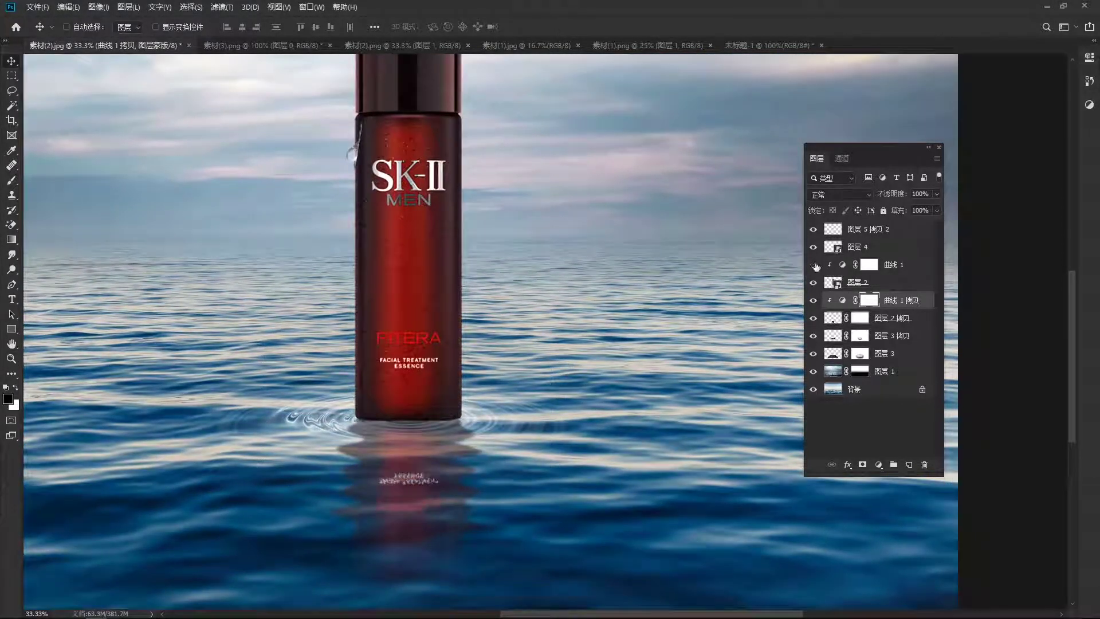
{"action": "left_click", "coordinate": [814, 264]}
Zoom out to the full scene, select 图层 1, and add a new empty layer above it
{"action": "key", "text": "ctrl+minus"}
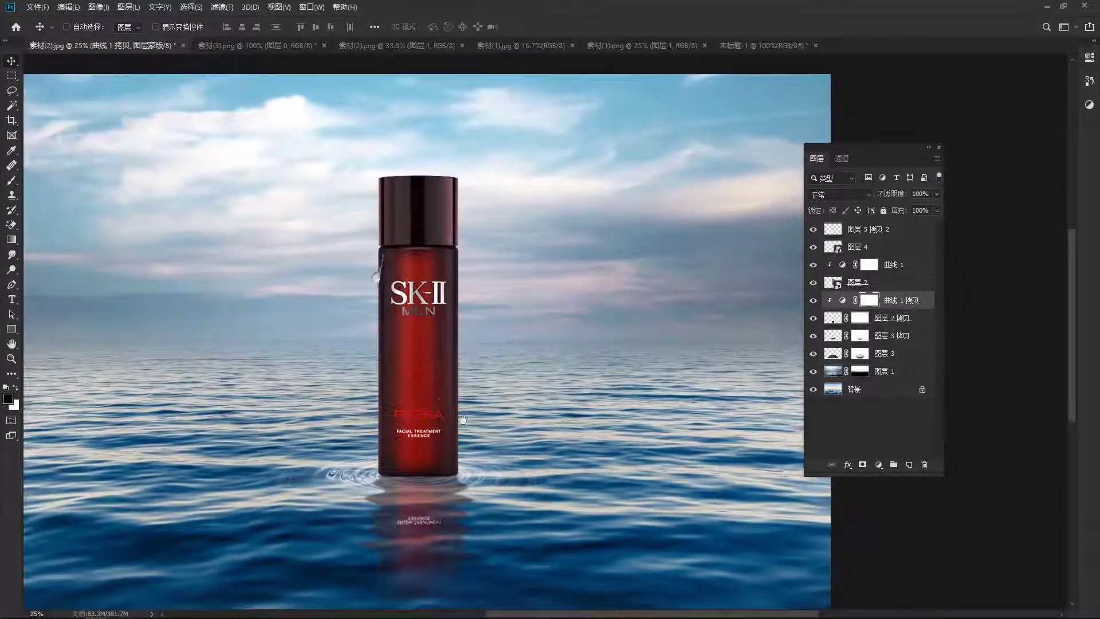
{"action": "mouse_move", "coordinate": [494, 397]}
{"action": "left_mouse_down"}
{"action": "mouse_move", "coordinate": [492, 369]}
{"action": "mouse_move", "coordinate": [537, 379]}
{"action": "left_mouse_up"}
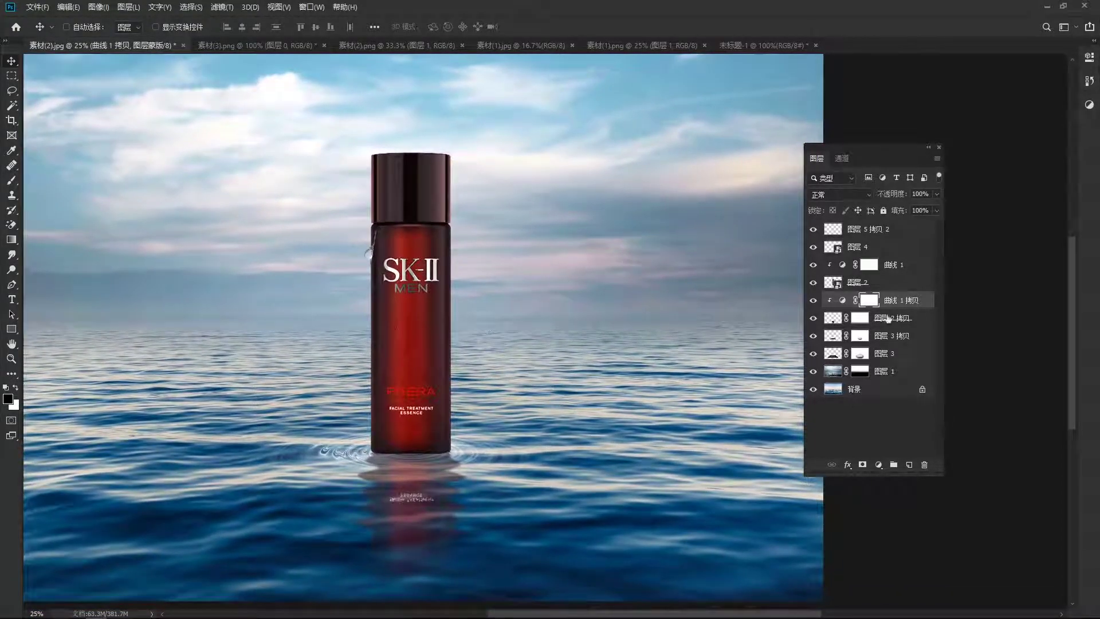
{"action": "left_click", "coordinate": [883, 285]}
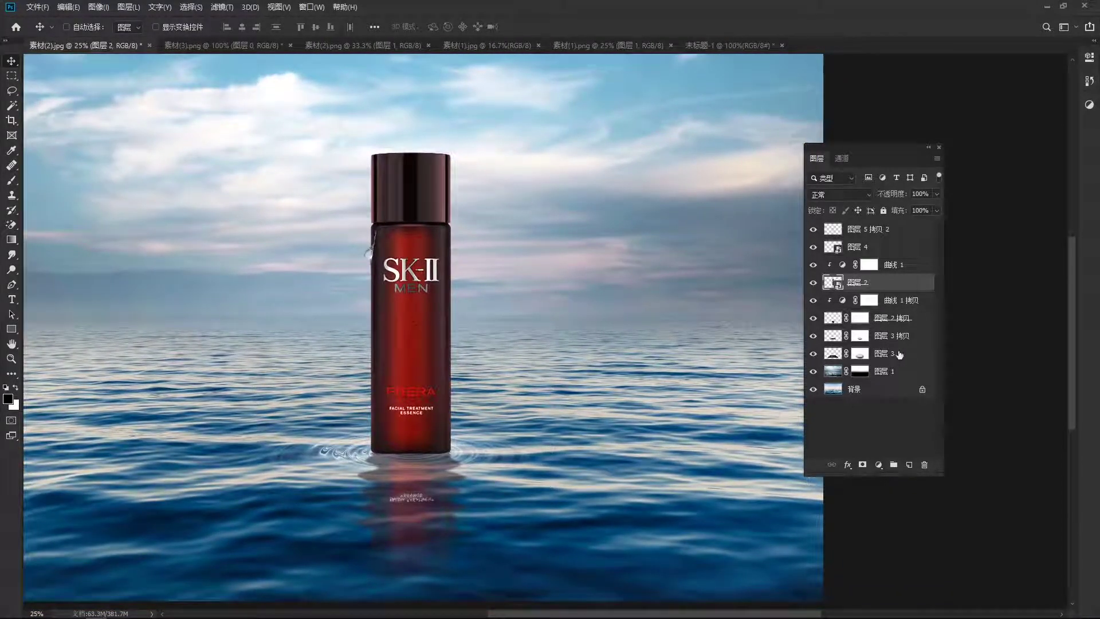
{"action": "left_click", "coordinate": [898, 354]}
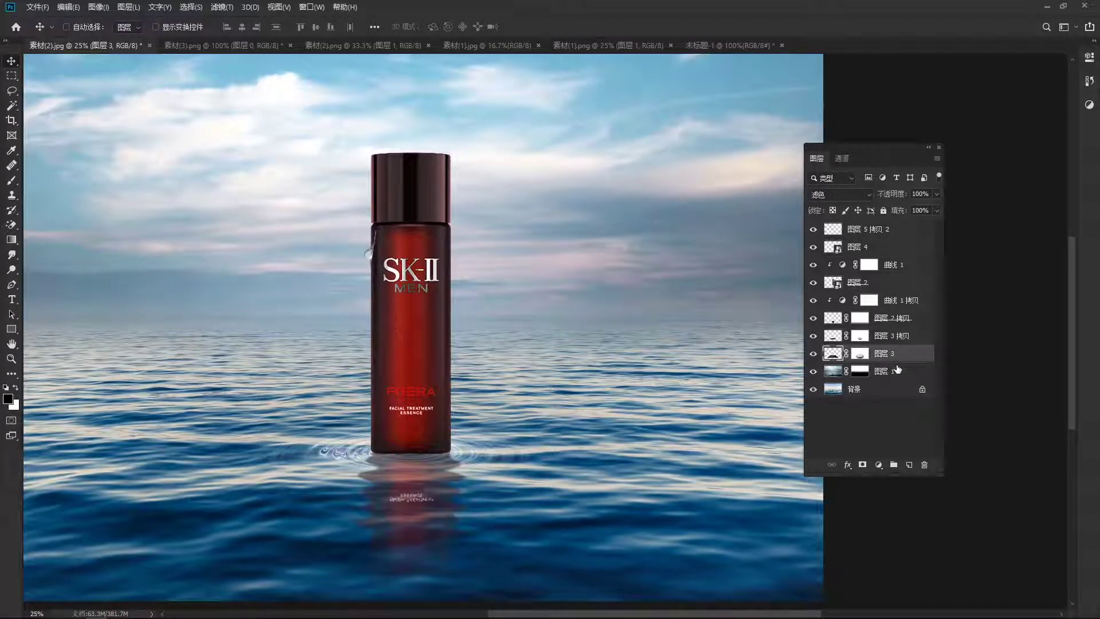
{"action": "left_click", "coordinate": [897, 370]}
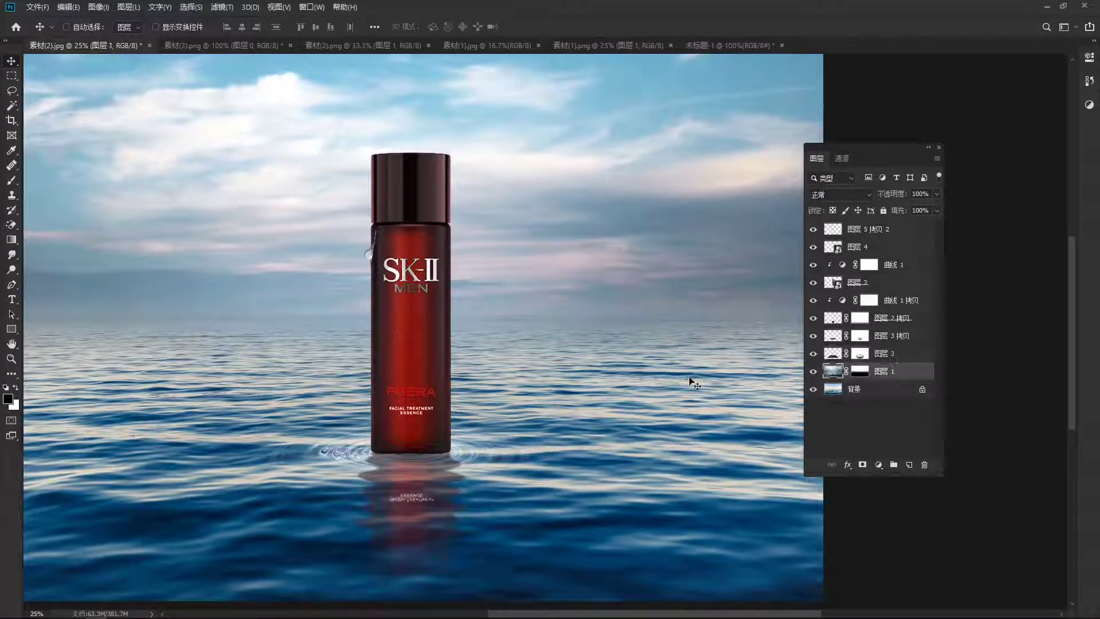
{"action": "left_click", "coordinate": [909, 466]}
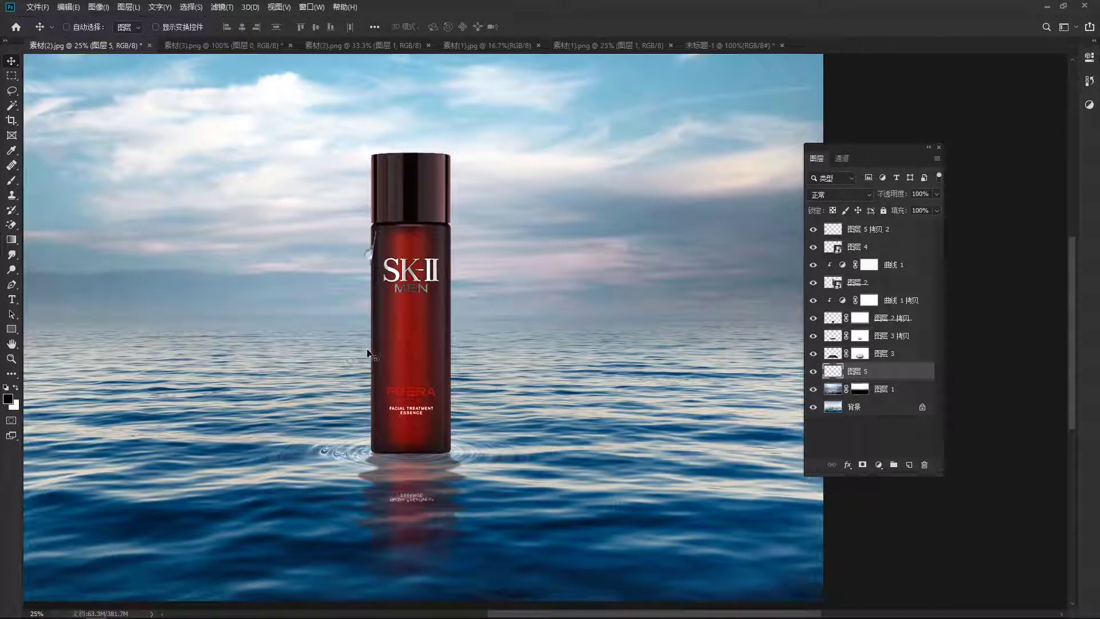
With white as foreground, paint one large 100%-opacity soft brush glow behind the bottle
{"action": "key", "text": "x"}
{"action": "key", "text": "b"}
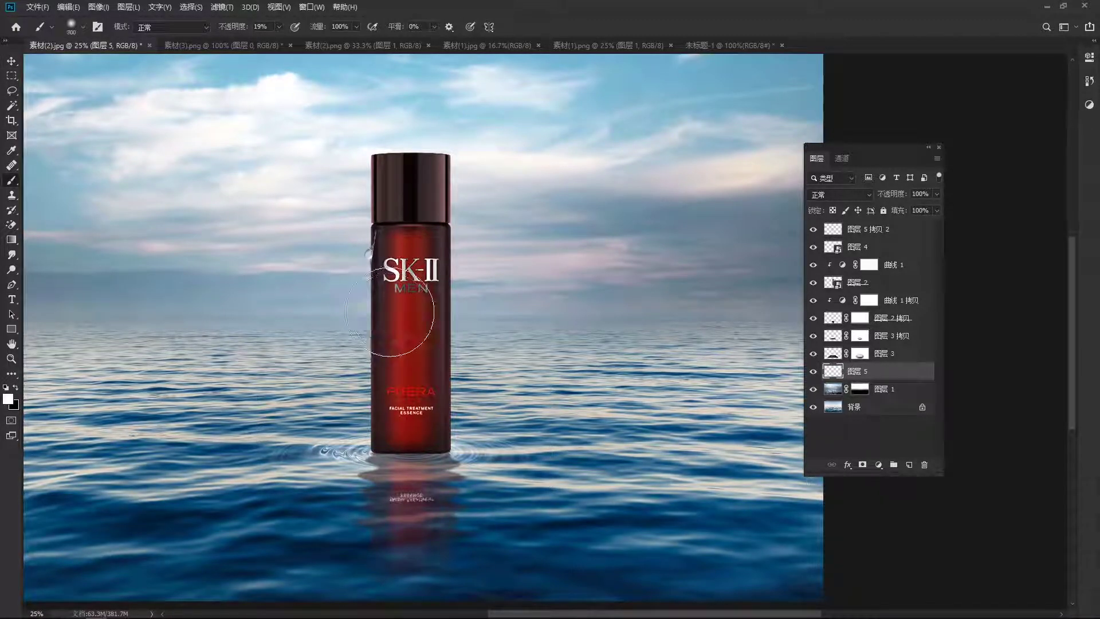
{"action": "key", "text": "bracketright"}
{"action": "key", "text": "bracketright"}
{"action": "key", "text": "bracketright"}
{"action": "key", "text": "bracketright"}
{"action": "key", "text": "bracketright"}
{"action": "key", "text": "bracketright"}
{"action": "key", "text": "bracketright"}
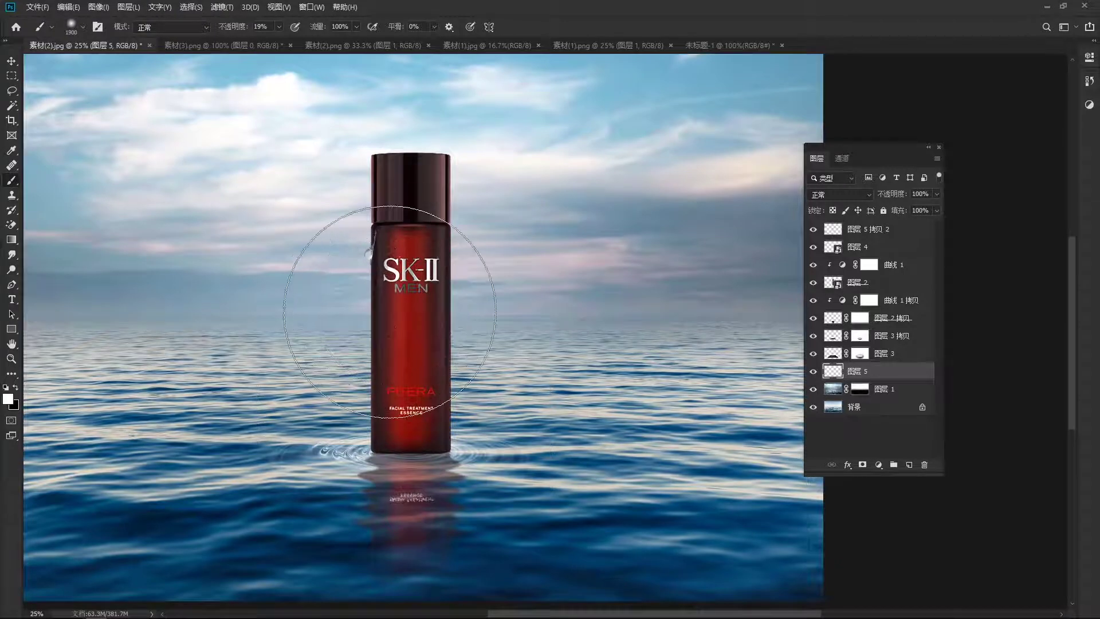
{"action": "key", "text": "bracketright"}
{"action": "key", "text": "bracketright"}
{"action": "key", "text": "bracketright"}
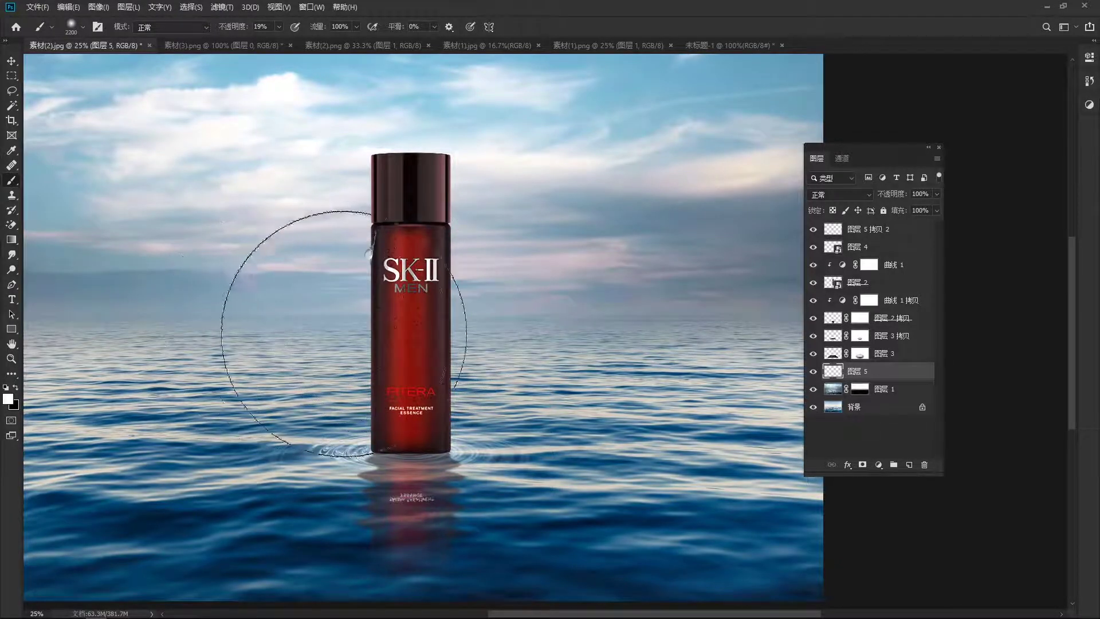
{"action": "key", "text": "bracketright"}
{"action": "scroll", "coordinate": [380, 314], "scroll_direction": "right", "scroll_amount": 1}
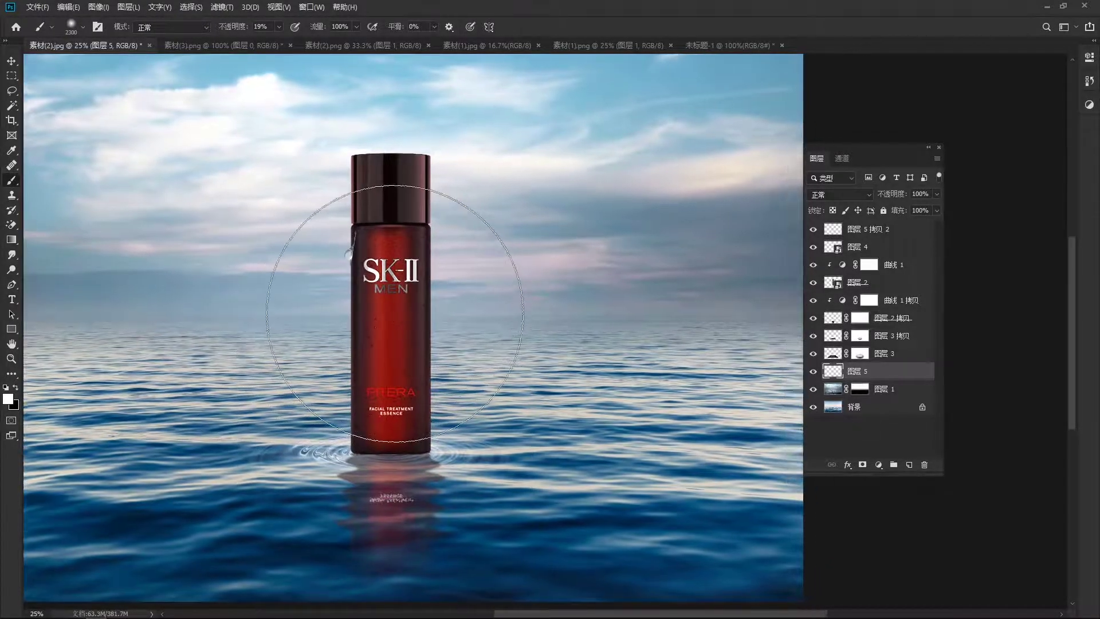
{"action": "scroll", "coordinate": [392, 314], "scroll_direction": "right", "scroll_amount": 1}
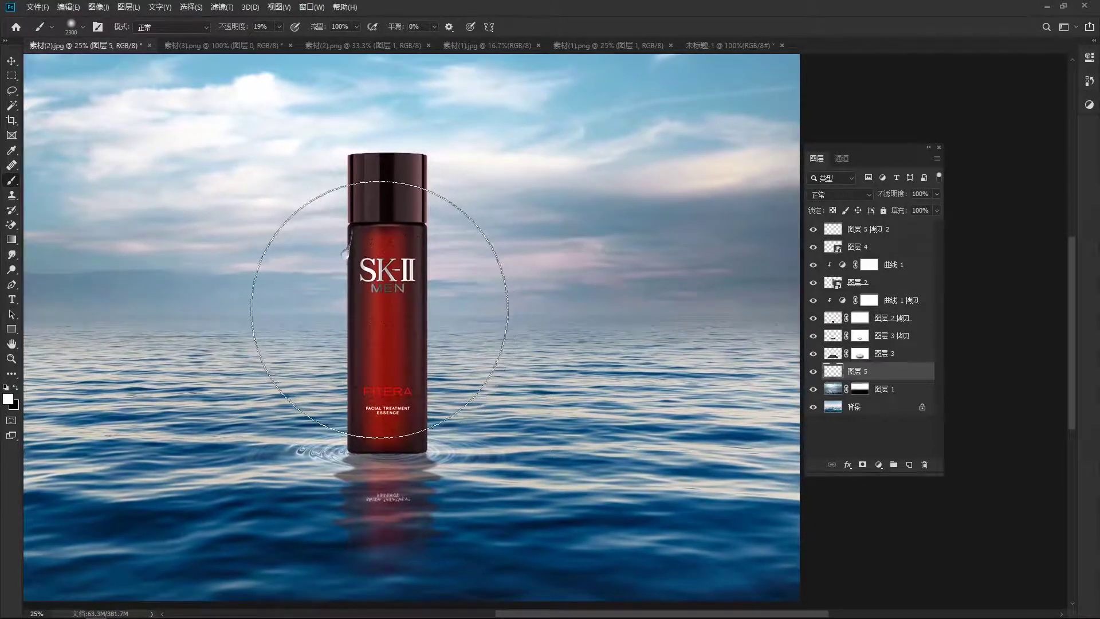
{"action": "left_click_drag", "start_coordinate": [234, 27], "coordinate": [281, 27]}
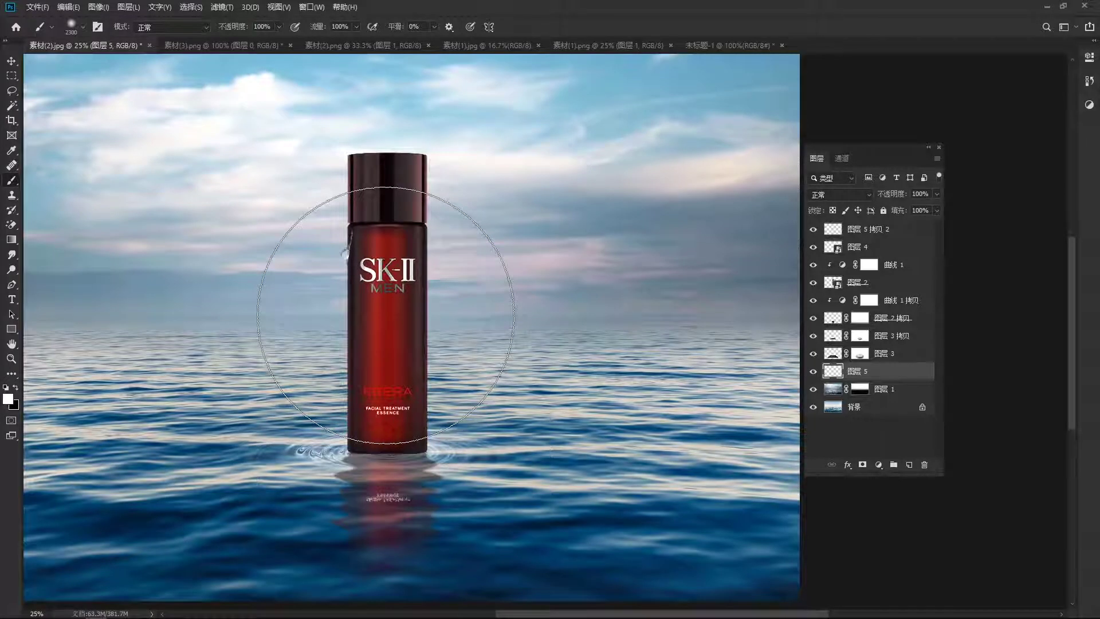
{"action": "left_click", "coordinate": [386, 315]}
{"action": "key", "text": "v"}
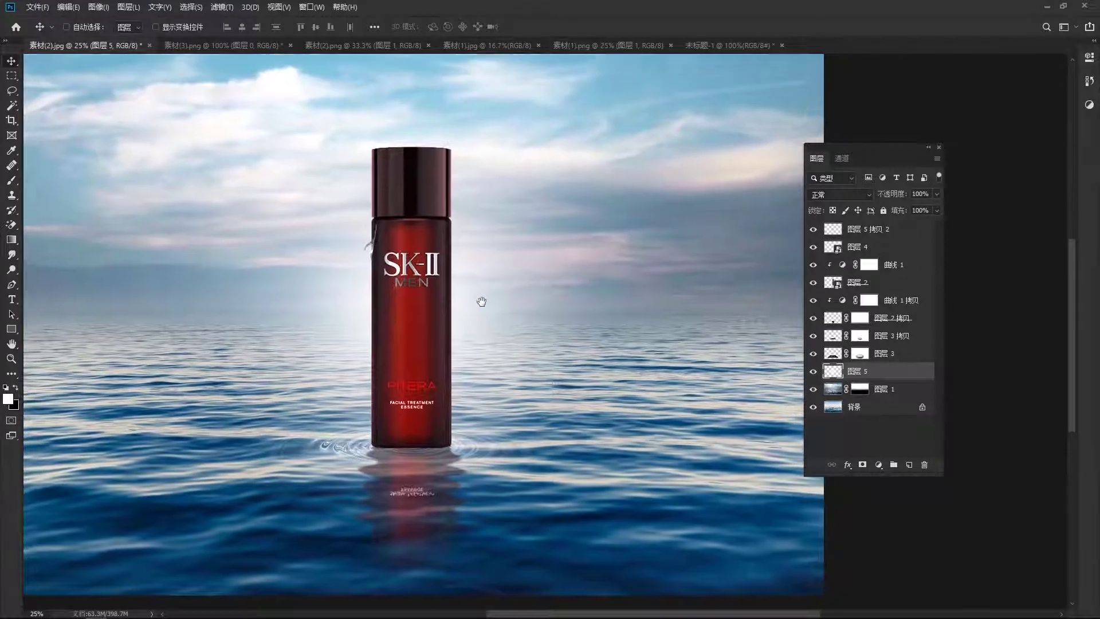
Compare the white glow on and off, then lower Layer 5's opacity to 76%
{"action": "left_click_drag", "start_coordinate": [481, 303], "coordinate": [422, 235]}
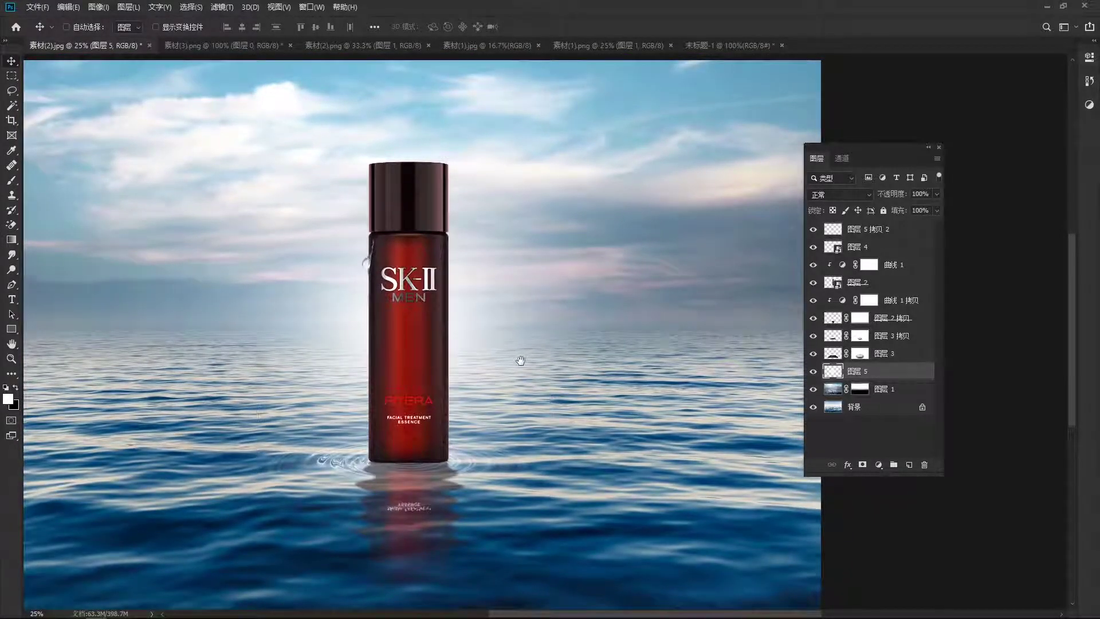
{"action": "scroll", "coordinate": [573, 364], "scroll_direction": "down", "scroll_amount": 1}
{"action": "left_click", "coordinate": [814, 371]}
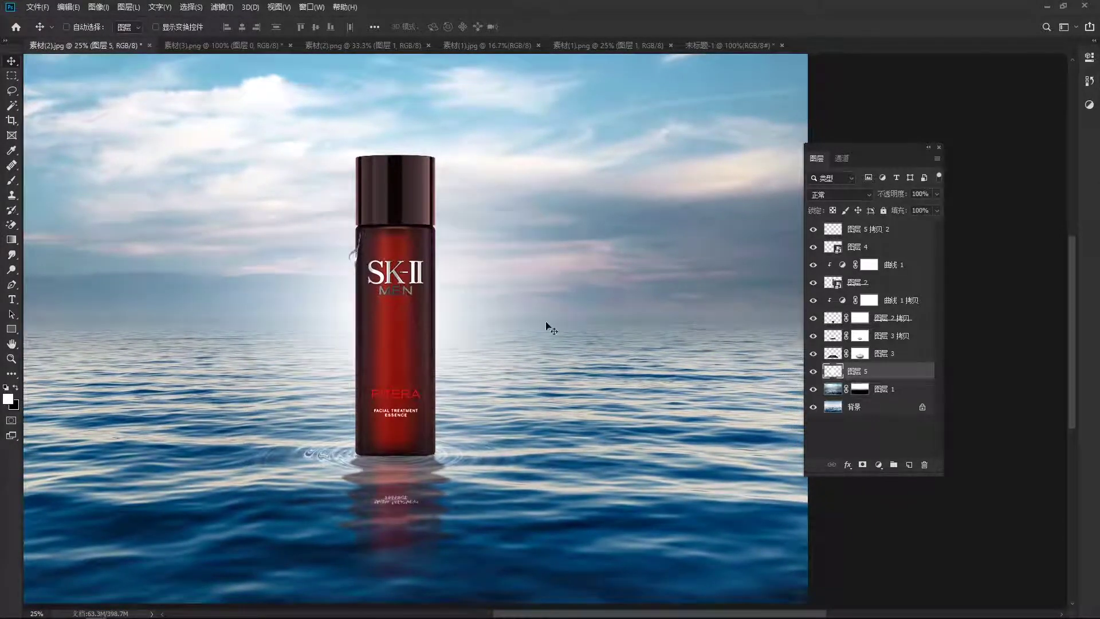
{"action": "left_click_drag", "start_coordinate": [893, 195], "coordinate": [878, 198]}
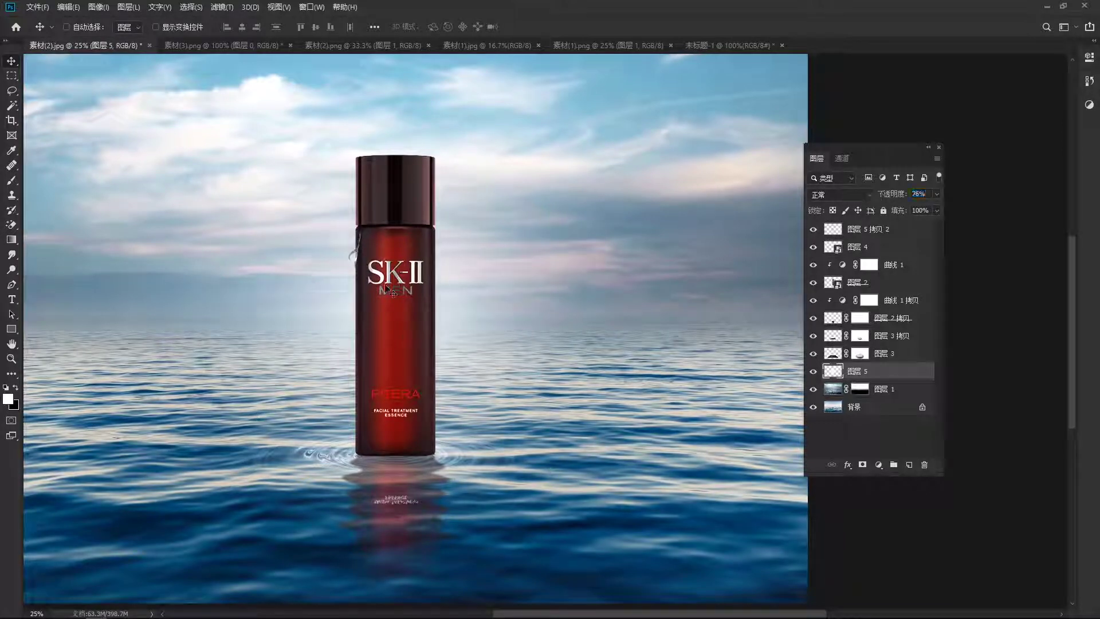
{"action": "key", "text": "ctrl+minus"}
{"action": "mouse_move", "coordinate": [495, 310]}
{"action": "left_mouse_down"}
{"action": "mouse_move", "coordinate": [445, 307]}
{"action": "mouse_move", "coordinate": [517, 308]}
{"action": "mouse_move", "coordinate": [501, 309]}
{"action": "left_mouse_up"}
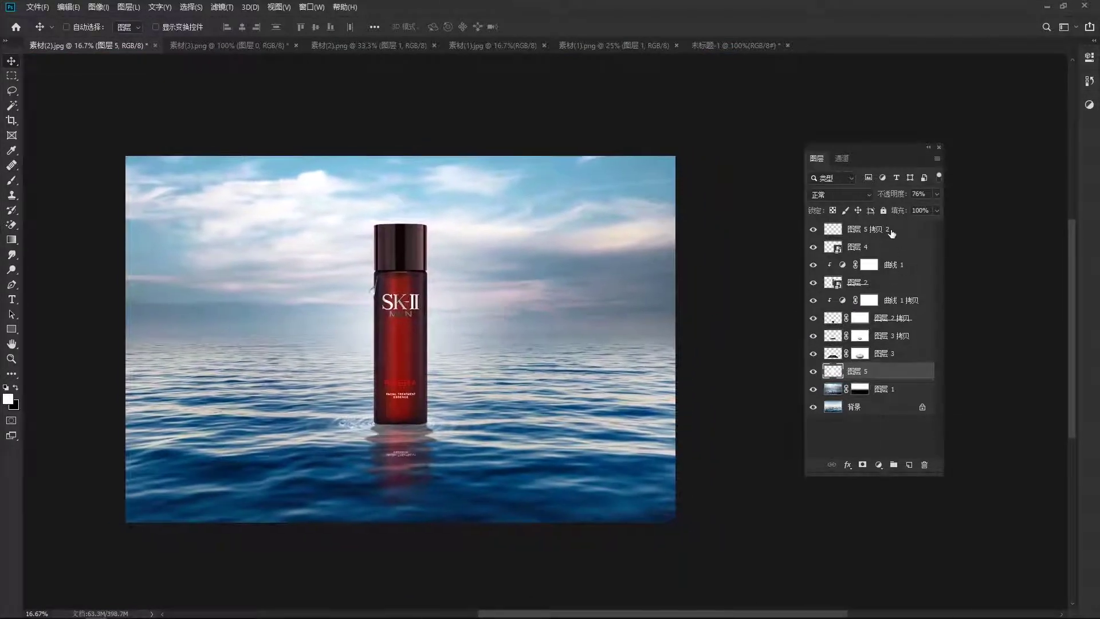
{"action": "left_click", "coordinate": [847, 230]}
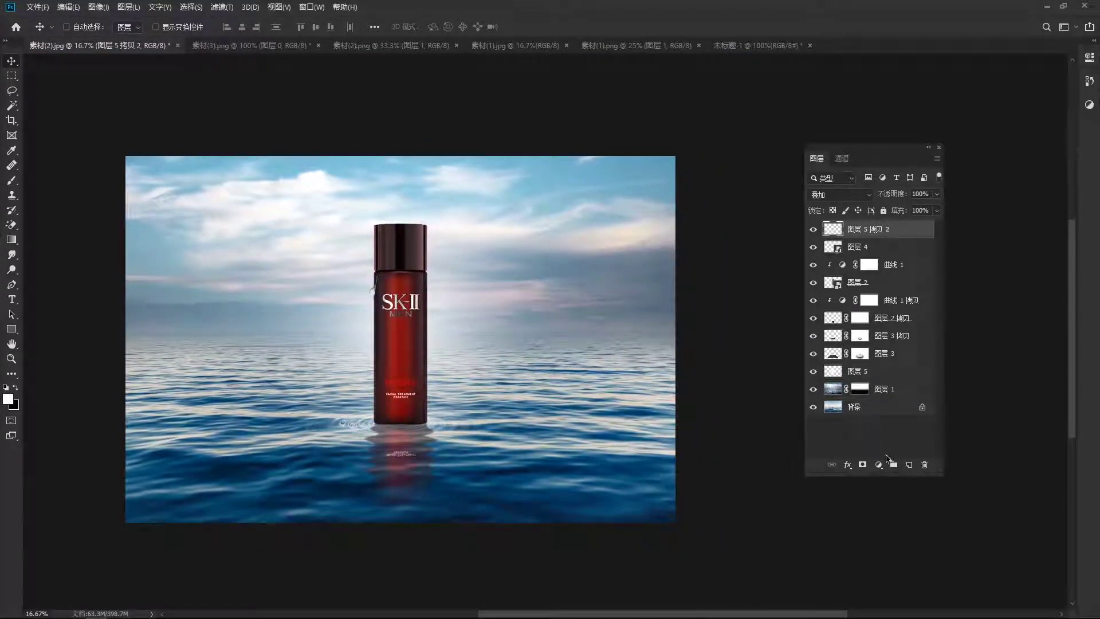
Add a Color Balance adjustment with midtones Cyan-Red -9 and Yellow-Blue +13
{"action": "left_click", "coordinate": [879, 466]}
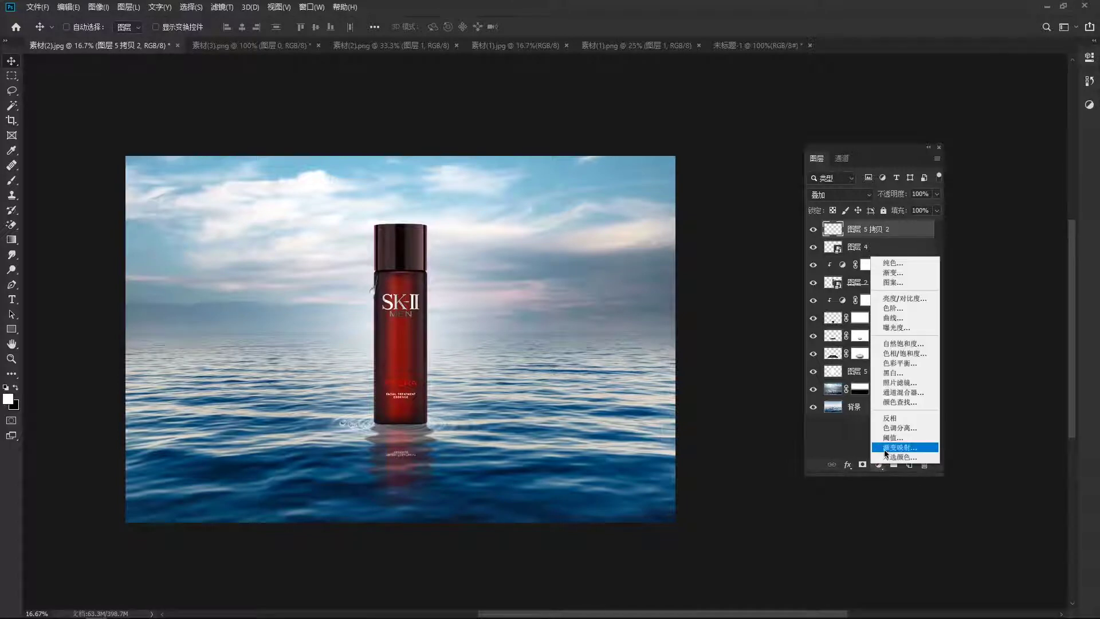
{"action": "left_click", "coordinate": [910, 364]}
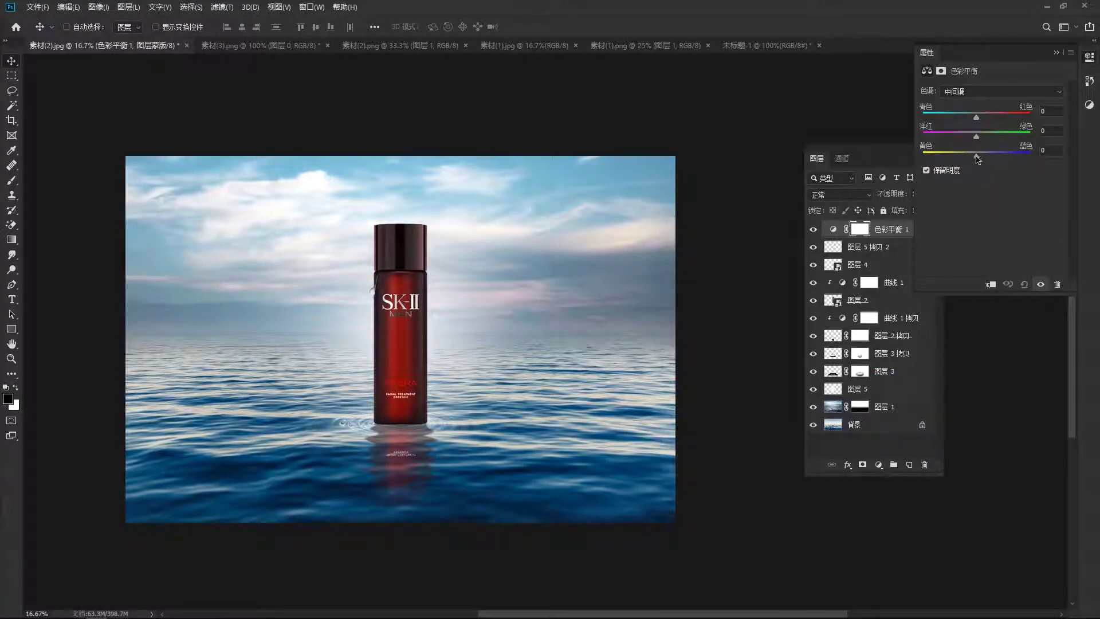
{"action": "left_click_drag", "start_coordinate": [978, 160], "coordinate": [983, 165]}
{"action": "left_click_drag", "start_coordinate": [985, 164], "coordinate": [985, 167]}
{"action": "mouse_move", "coordinate": [977, 121]}
{"action": "left_mouse_down"}
{"action": "mouse_move", "coordinate": [968, 125]}
{"action": "mouse_move", "coordinate": [986, 159]}
{"action": "left_mouse_up"}
Add a Curves adjustment with a raised highlight point and lowered shadow point for an S-curve
{"action": "left_click", "coordinate": [880, 463]}
{"action": "left_click", "coordinate": [904, 323]}
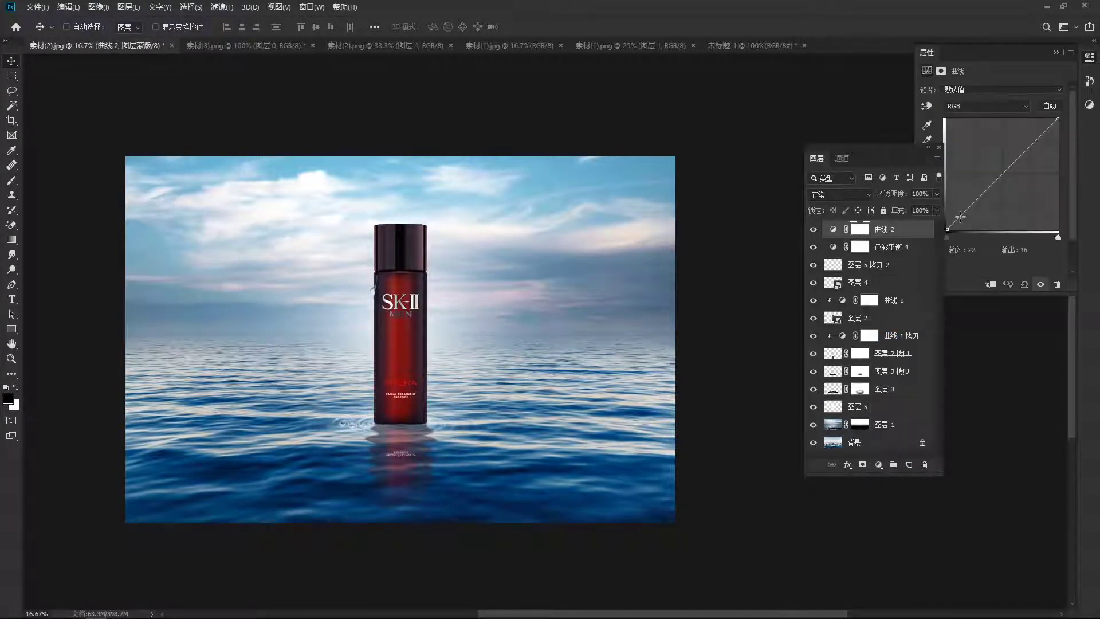
{"action": "left_click", "coordinate": [1030, 144]}
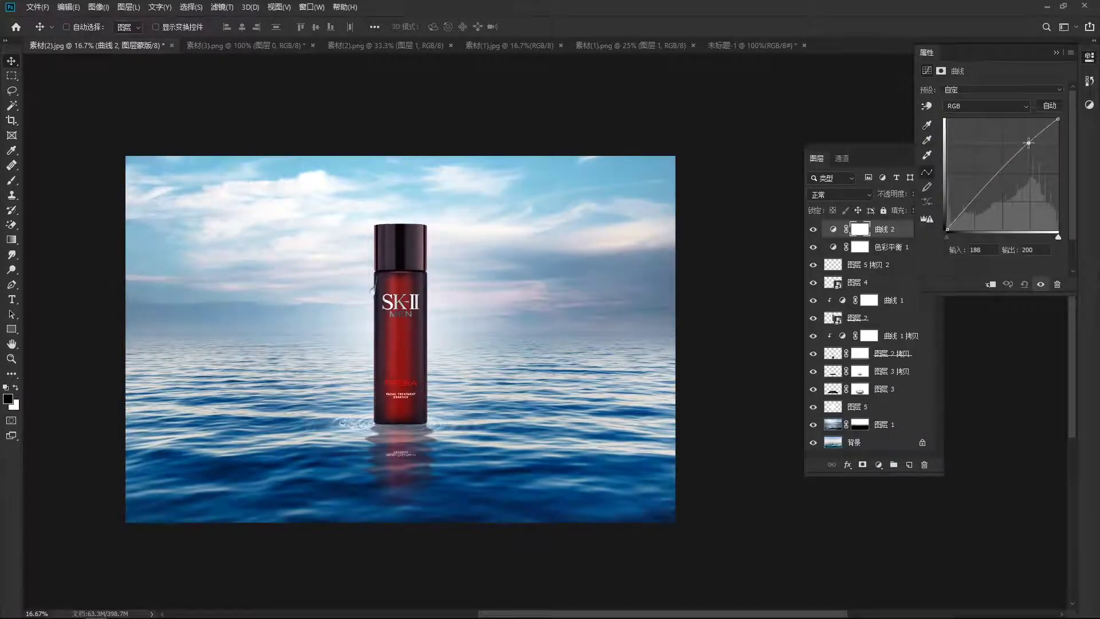
{"action": "left_click_drag", "start_coordinate": [974, 206], "coordinate": [972, 207]}
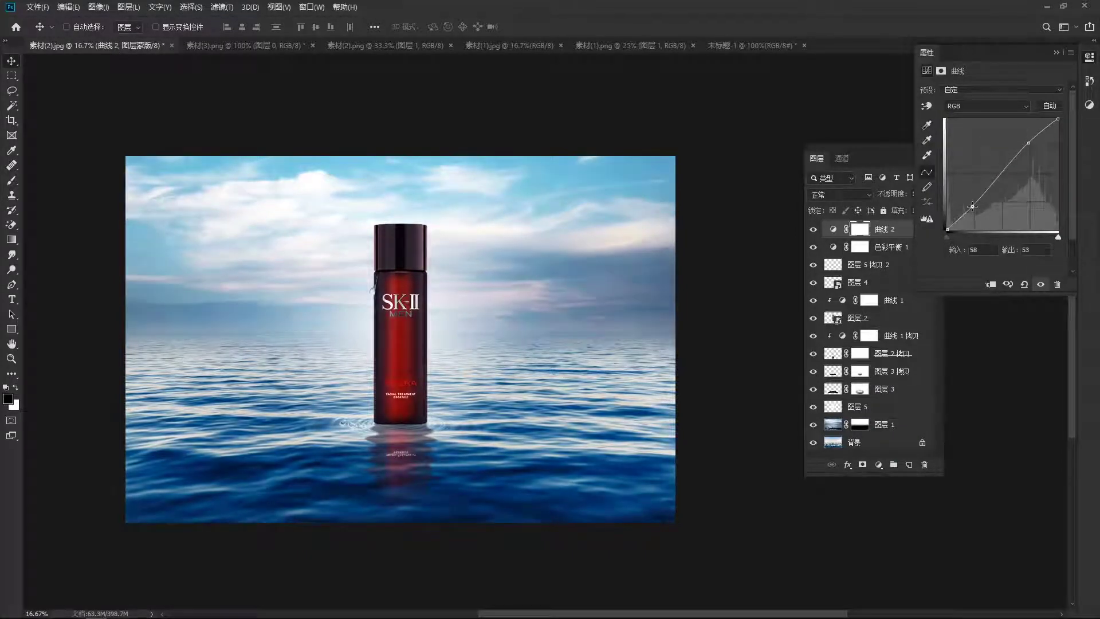
{"action": "left_click_drag", "start_coordinate": [1030, 143], "coordinate": [1028, 141]}
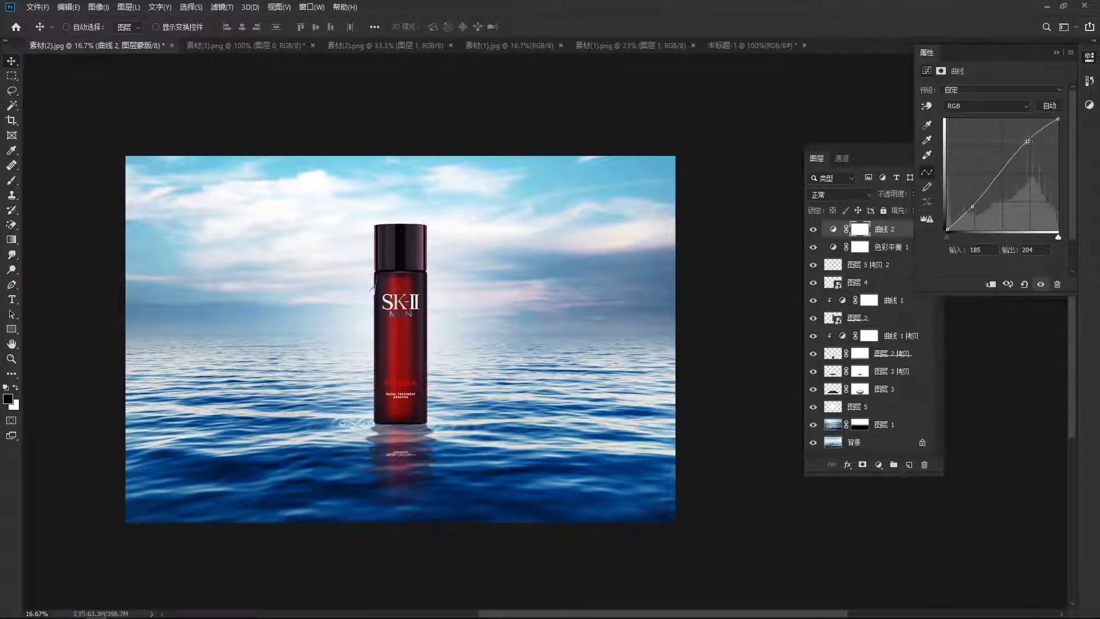
{"action": "left_click", "coordinate": [1056, 52]}
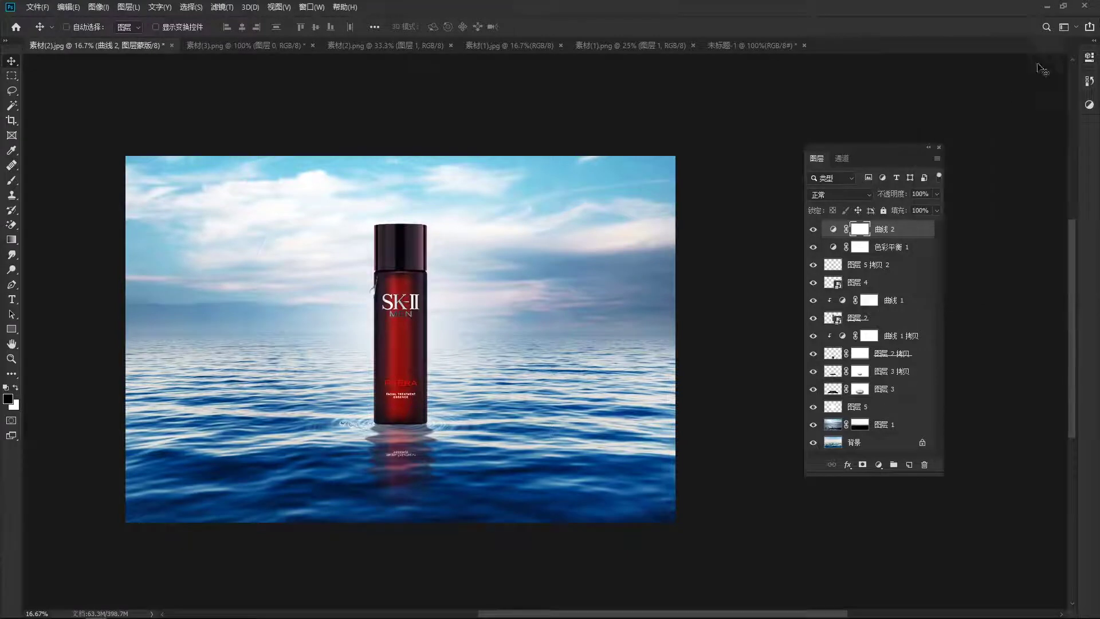
{"action": "left_click", "coordinate": [423, 321], "text": "ctrl"}
{"action": "left_click_drag", "start_coordinate": [437, 349], "coordinate": [427, 331]}
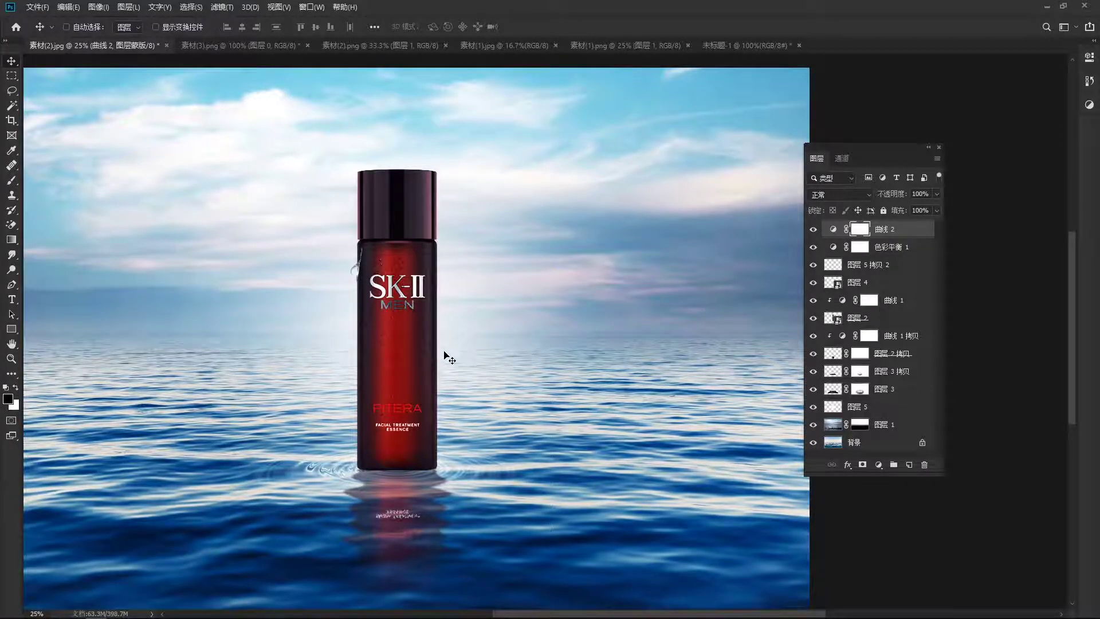
Paint black over the bottle on the Curves 2 mask with a progressively smaller brush
{"action": "key", "text": "b"}
{"action": "left_click_drag", "start_coordinate": [431, 296], "coordinate": [446, 302]}
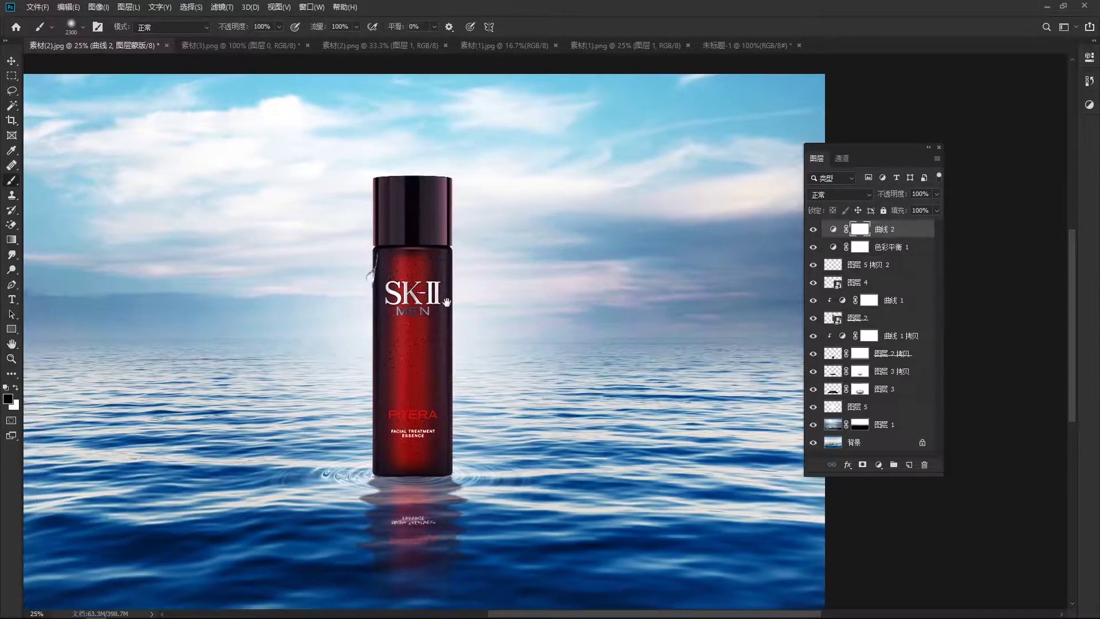
{"action": "left_click", "coordinate": [396, 269]}
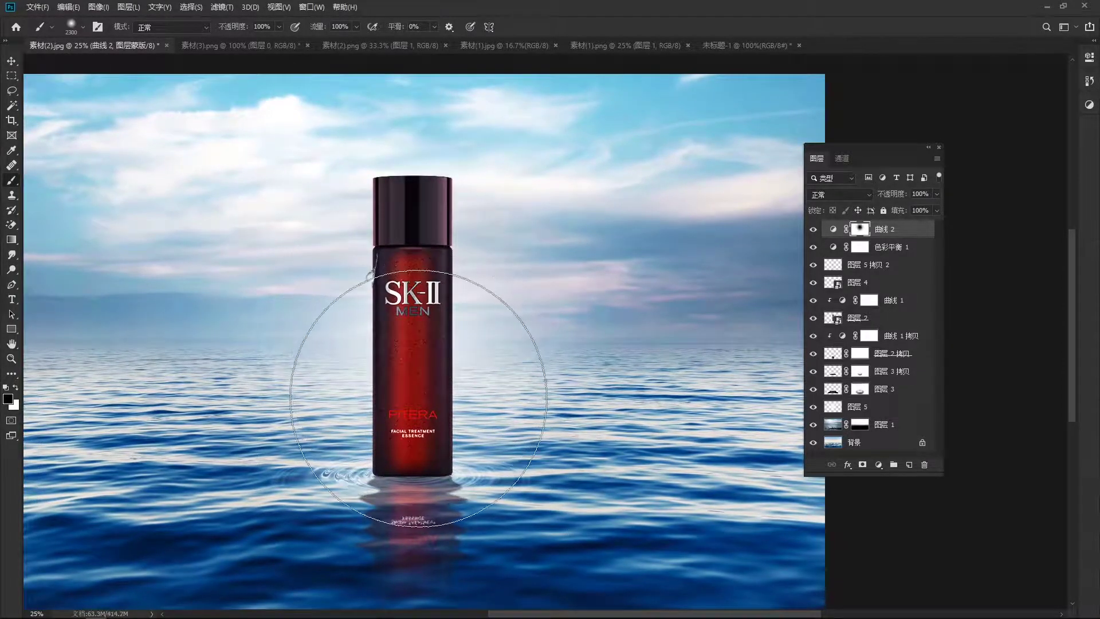
{"action": "key", "text": "bracketleft"}
{"action": "key", "text": "bracketleft"}
{"action": "key", "text": "bracketleft"}
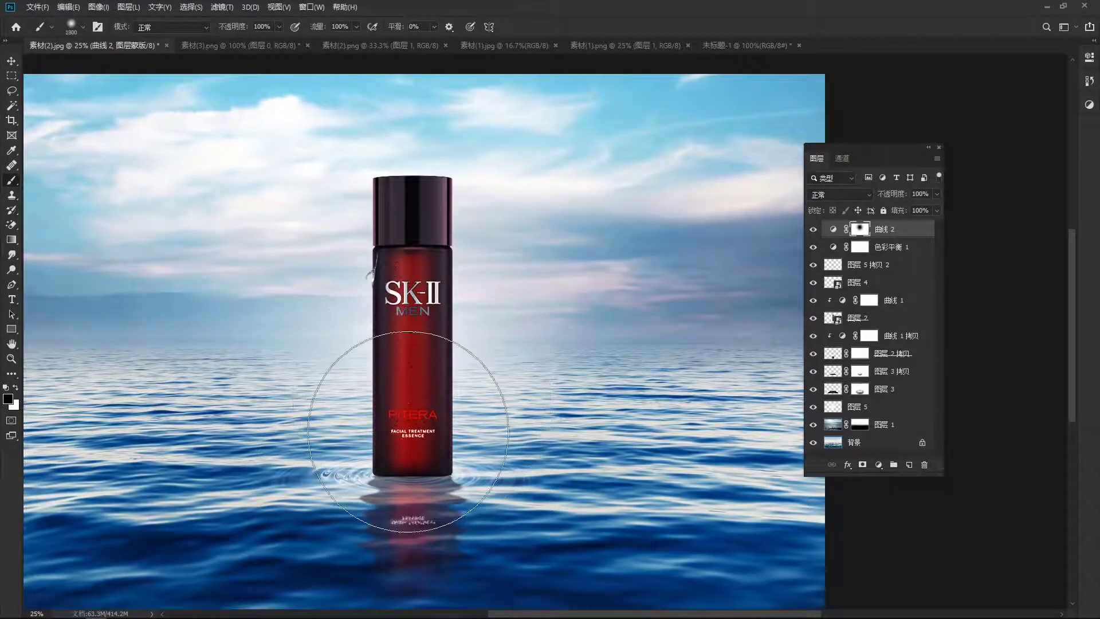
{"action": "left_click_drag", "start_coordinate": [407, 431], "coordinate": [395, 401]}
{"action": "key", "text": "bracketleft"}
{"action": "key", "text": "bracketleft"}
{"action": "key", "text": "bracketleft"}
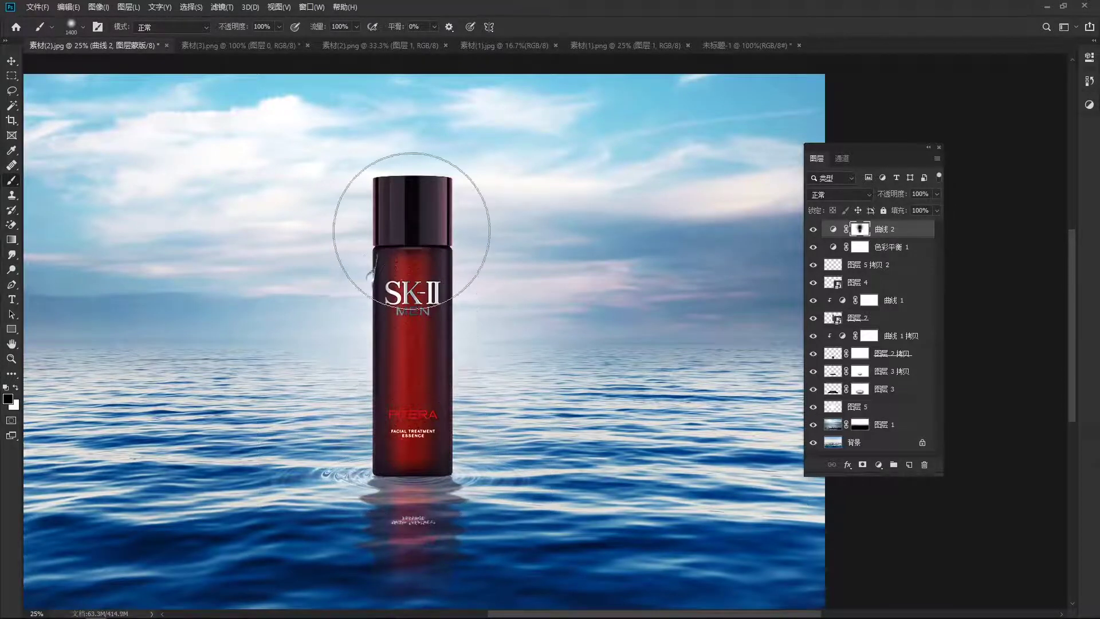
{"action": "key", "text": "ctrl+minus"}
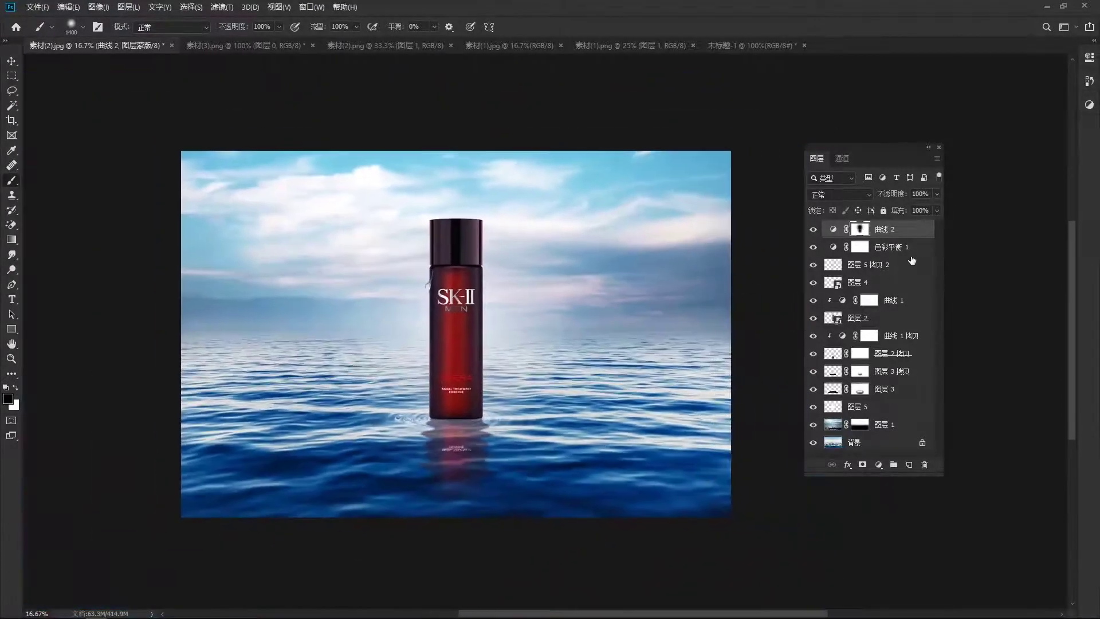
Set the 色彩平衡 1 Color Balance layer's opacity to 50%
{"action": "left_click", "coordinate": [903, 249]}
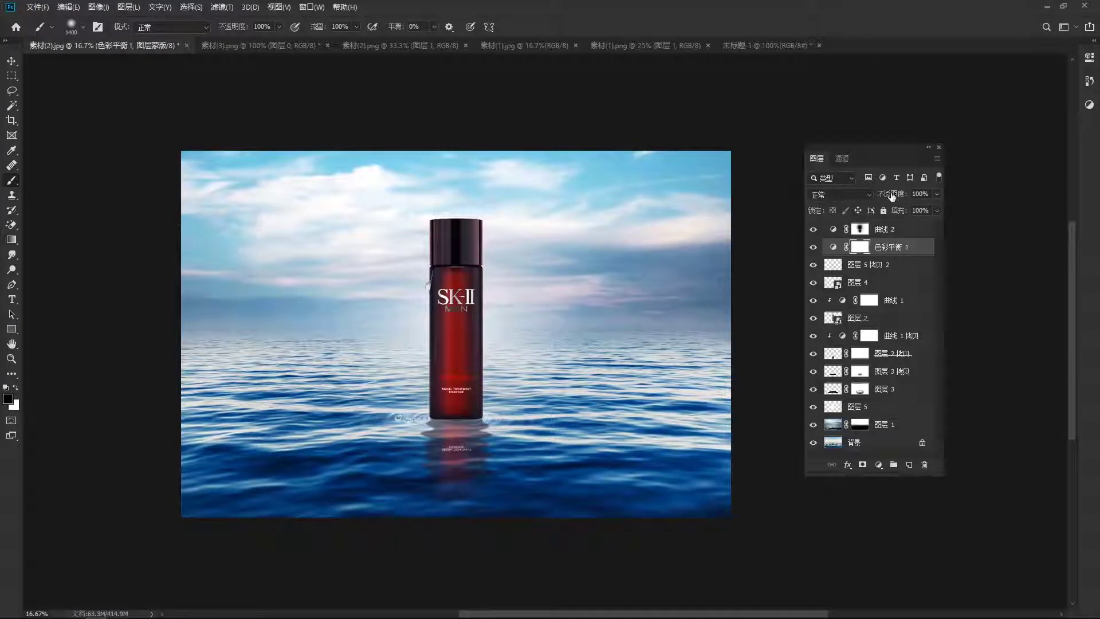
{"action": "left_click_drag", "start_coordinate": [891, 196], "coordinate": [848, 202]}
{"action": "left_click_drag", "start_coordinate": [848, 202], "coordinate": [863, 205]}
{"action": "key", "text": "ctrl+plus"}
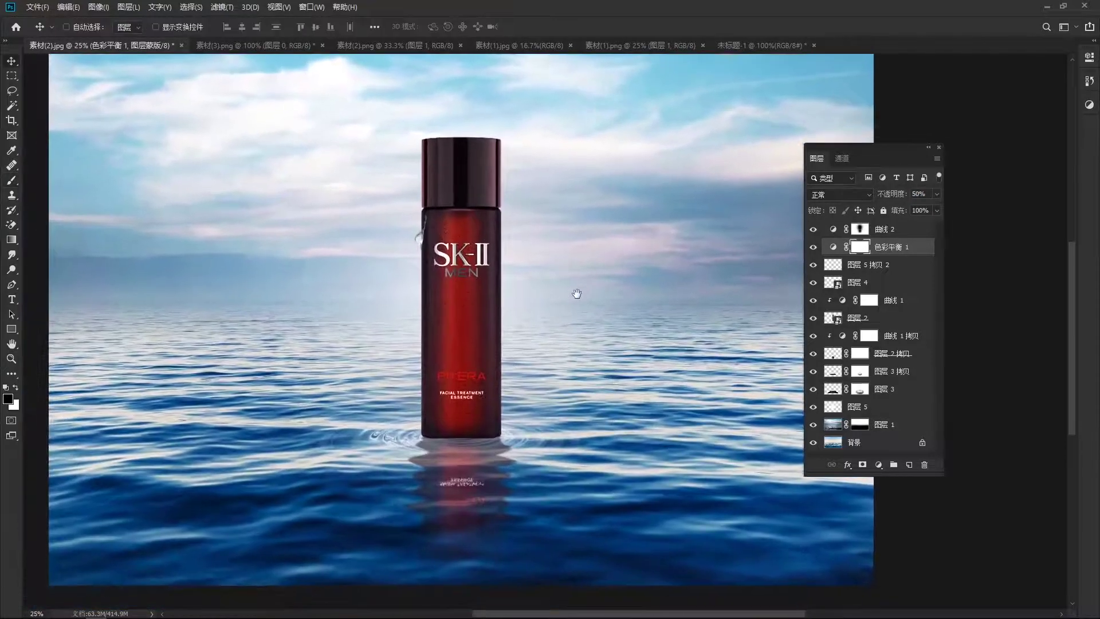
{"action": "left_click_drag", "start_coordinate": [576, 293], "coordinate": [528, 322]}
{"action": "key", "text": "ctrl+minus"}
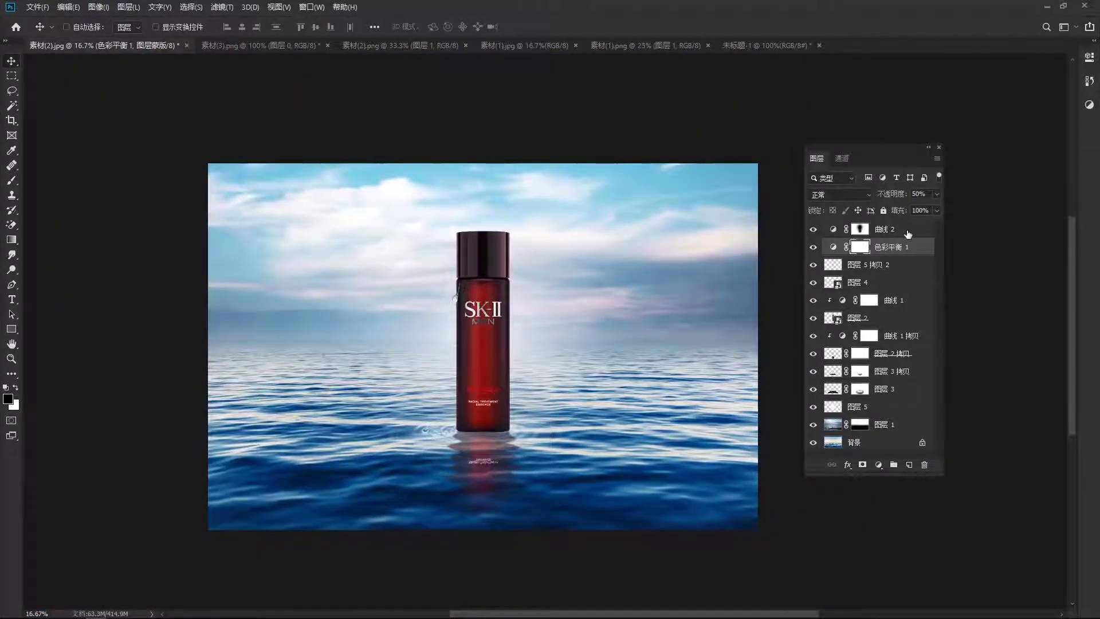
Stamp all visible layers into a new merged layer above 曲线 2
{"action": "left_click", "coordinate": [908, 231]}
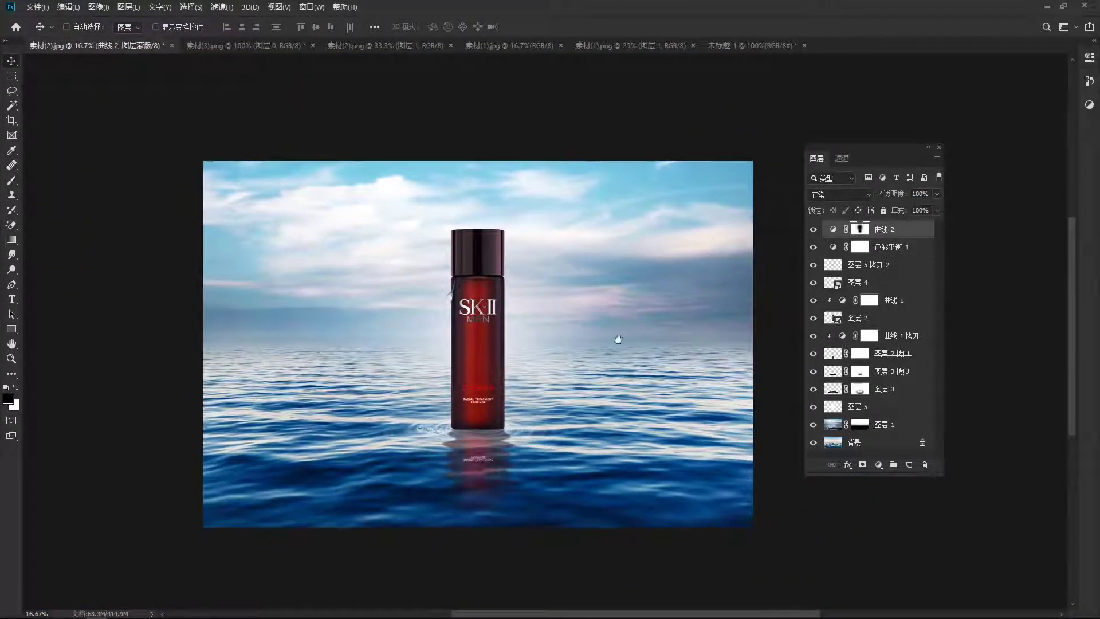
{"action": "left_click_drag", "start_coordinate": [599, 318], "coordinate": [602, 309]}
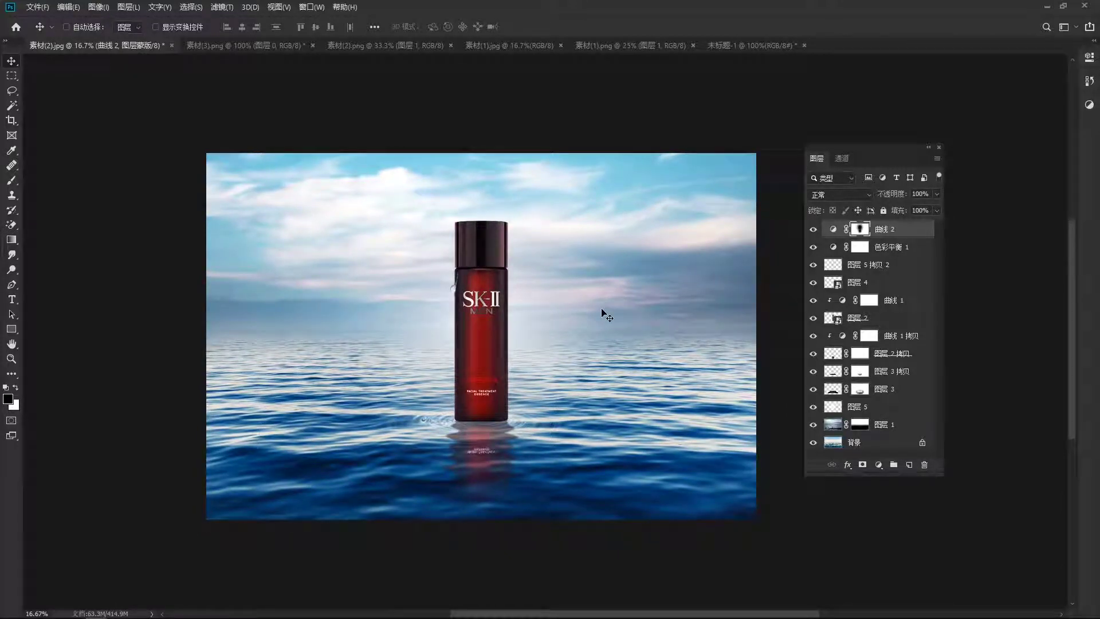
{"action": "key", "text": "ctrl+alt+shift+e"}
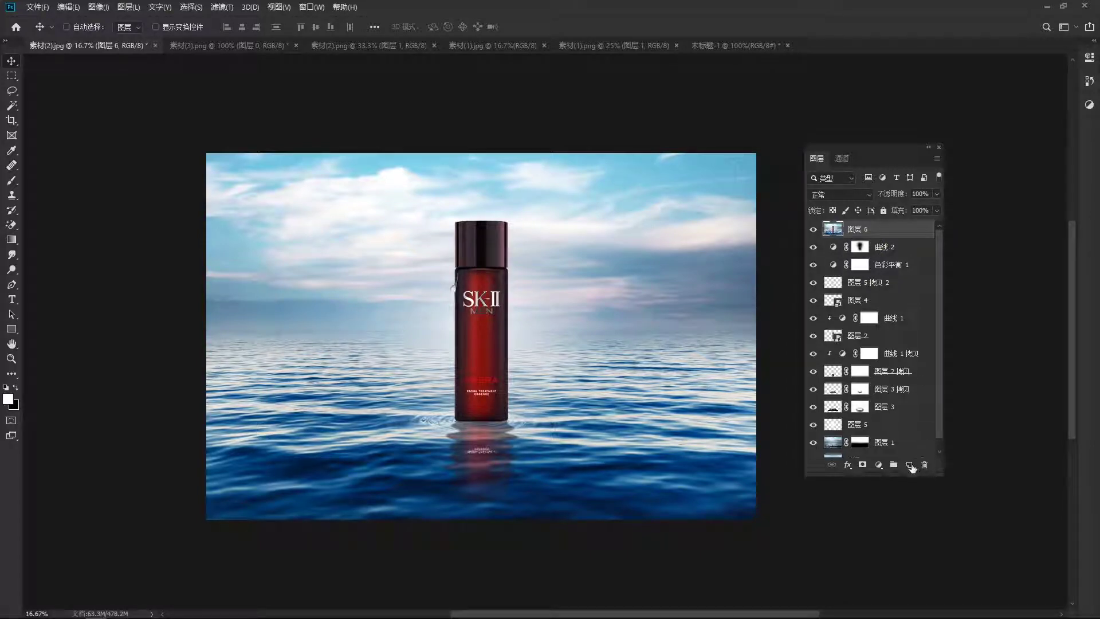
{"action": "double_click", "coordinate": [912, 467]}
{"action": "left_click", "coordinate": [883, 239], "text": "shift"}
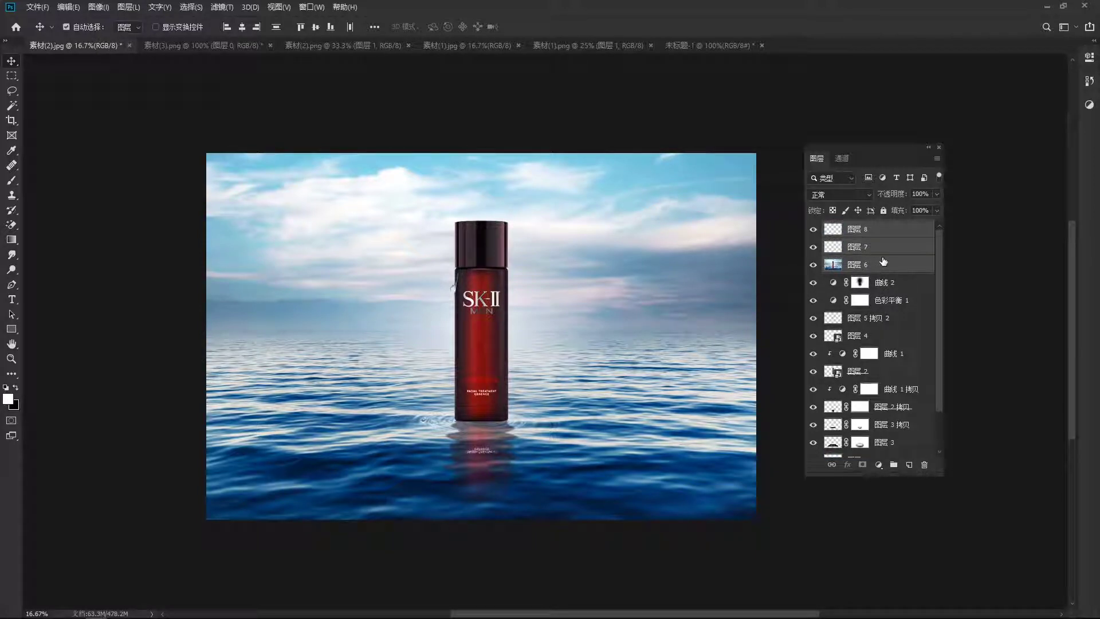
{"action": "key", "text": "ctrl+e"}
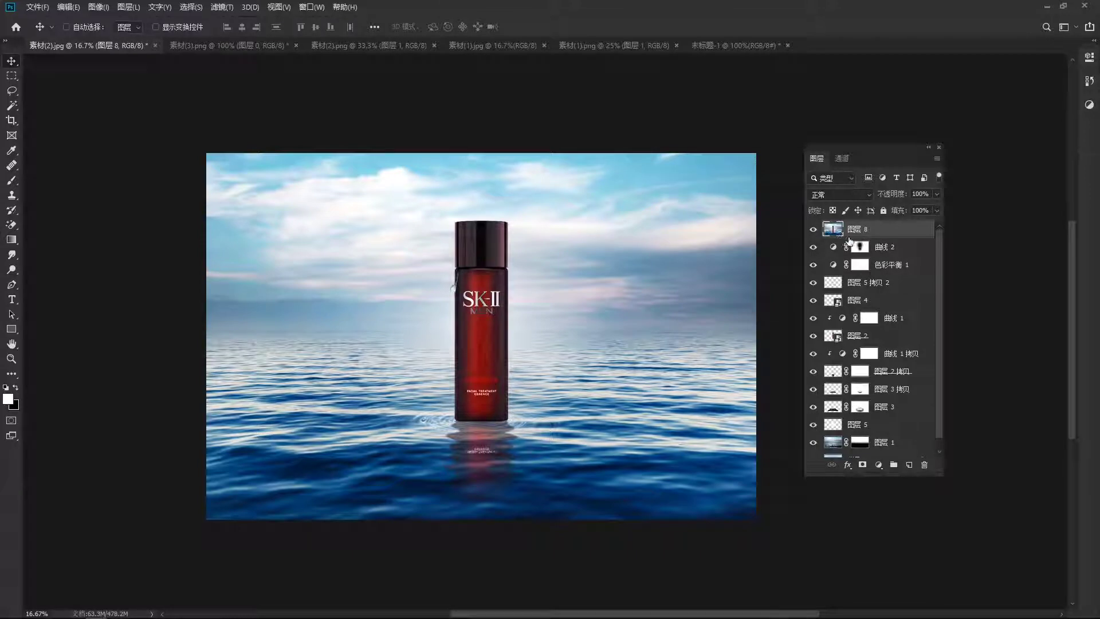
{"action": "key", "text": "ctrl+z"}
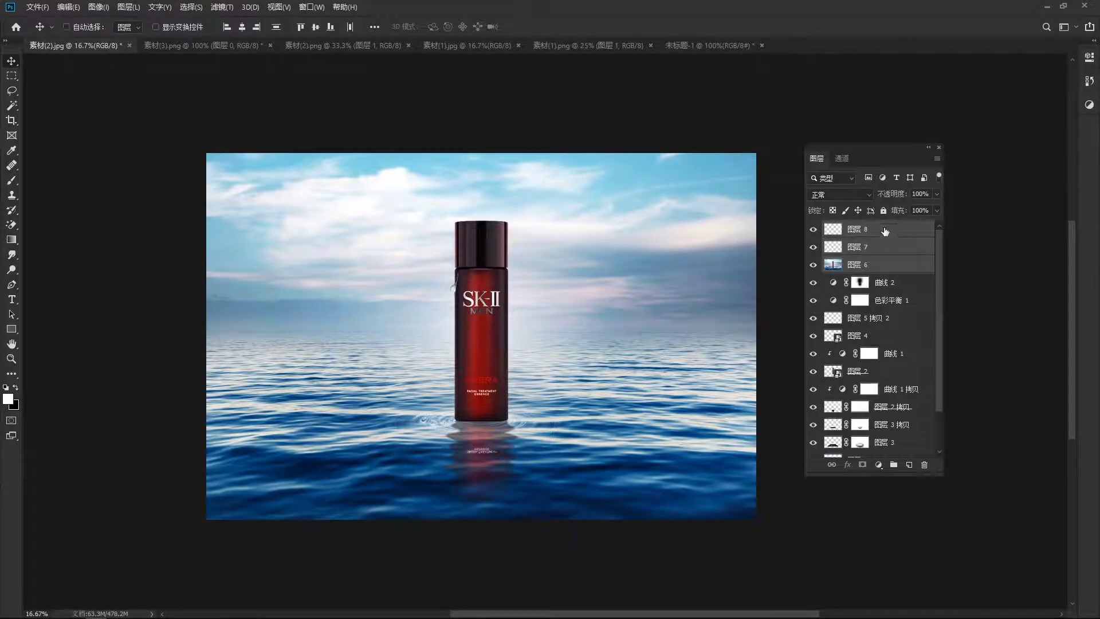
{"action": "left_click", "coordinate": [885, 231]}
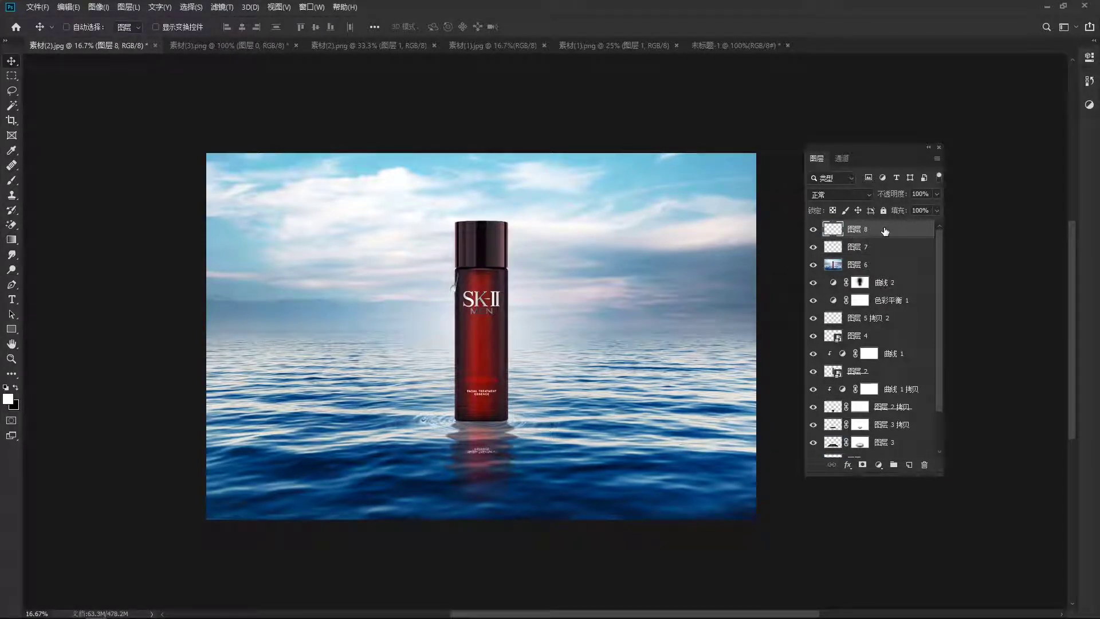
{"action": "key", "text": "ctrl+alt+shift+e"}
{"action": "key", "text": "ctrl+z"}
{"action": "key", "text": "Delete"}
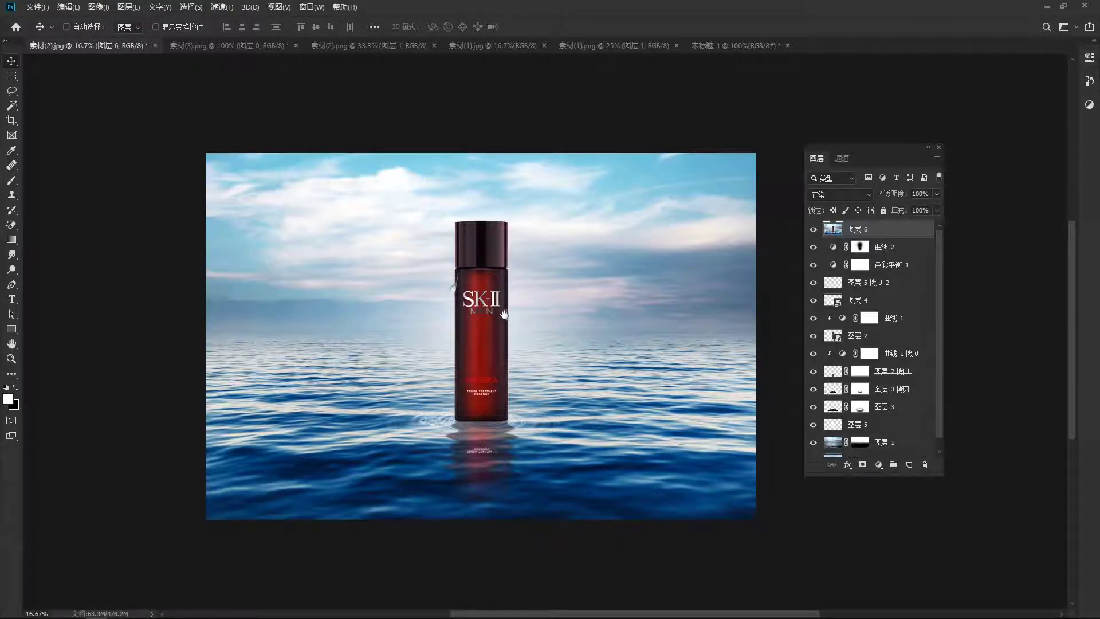
{"action": "scroll", "coordinate": [435, 299], "scroll_direction": "right", "scroll_amount": 1}
{"action": "scroll", "coordinate": [418, 299], "scroll_direction": "up", "scroll_amount": 1}
{"action": "scroll", "coordinate": [430, 332], "scroll_direction": "down", "scroll_amount": 1}
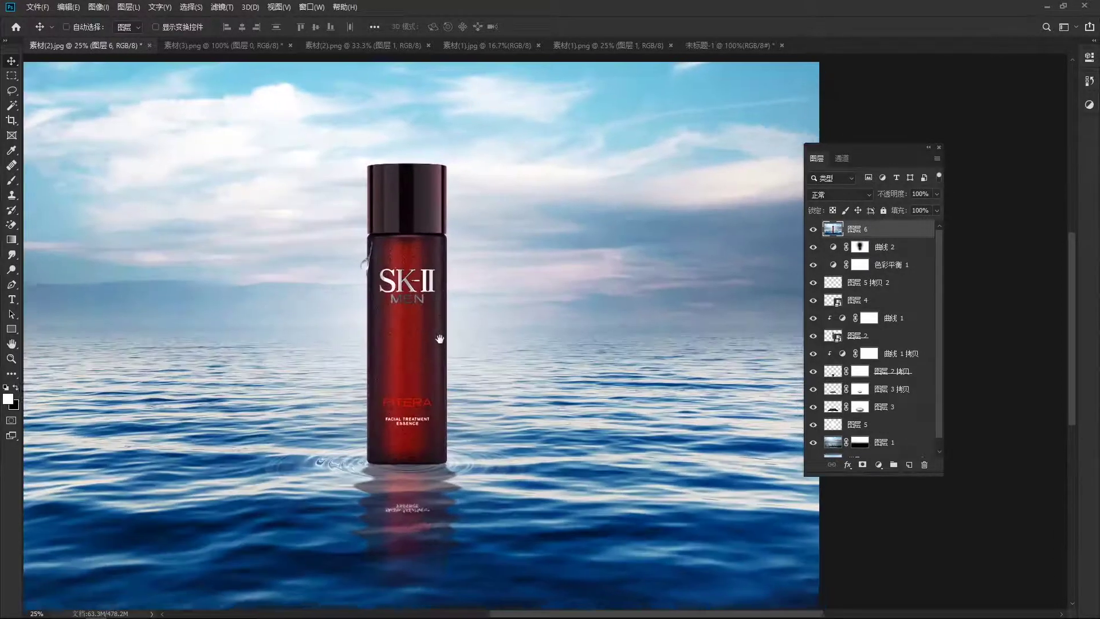
{"action": "scroll", "coordinate": [424, 321], "scroll_direction": "right", "scroll_amount": 2}
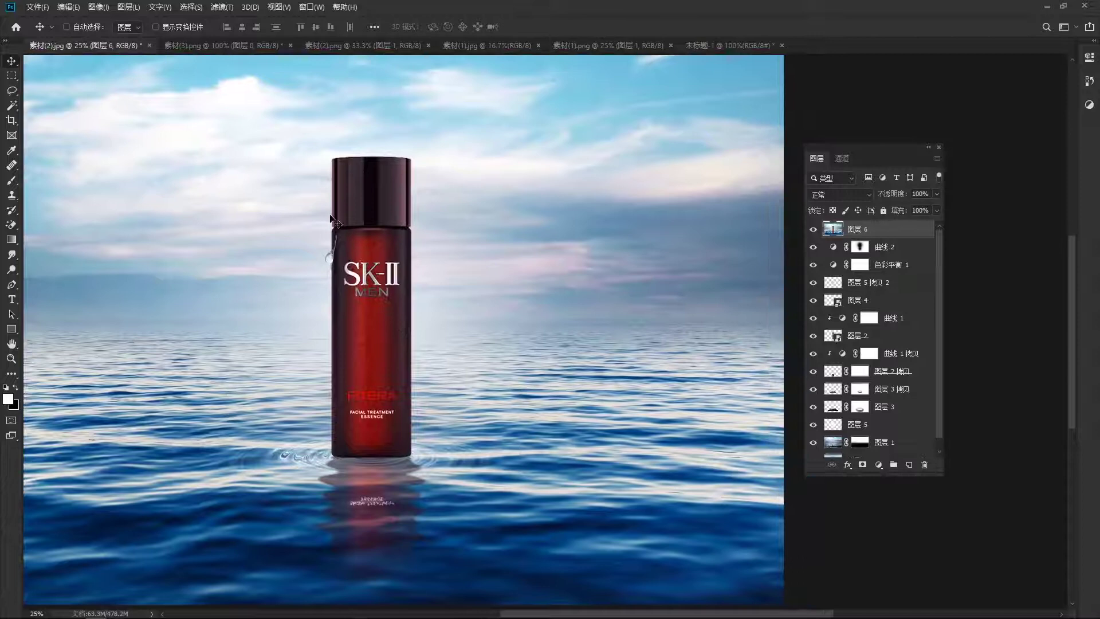
Sharpen the merged scene layer, inspect the bottle close up, then fit the whole composition
{"action": "left_click", "coordinate": [232, 8]}
{"action": "mouse_move", "coordinate": [275, 196]}
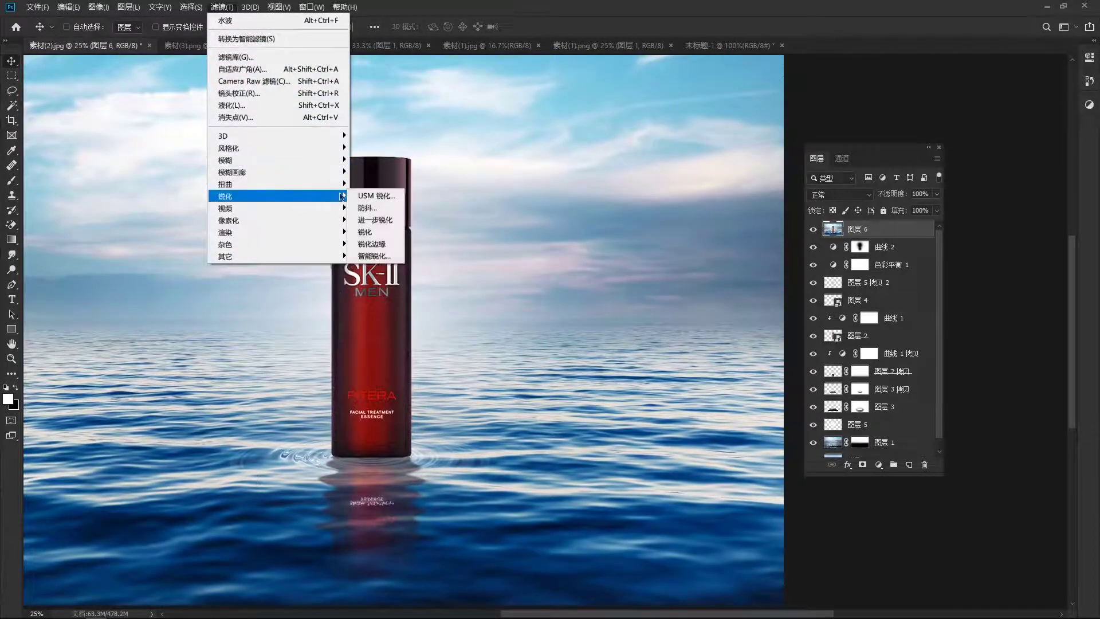
{"action": "left_click", "coordinate": [391, 236]}
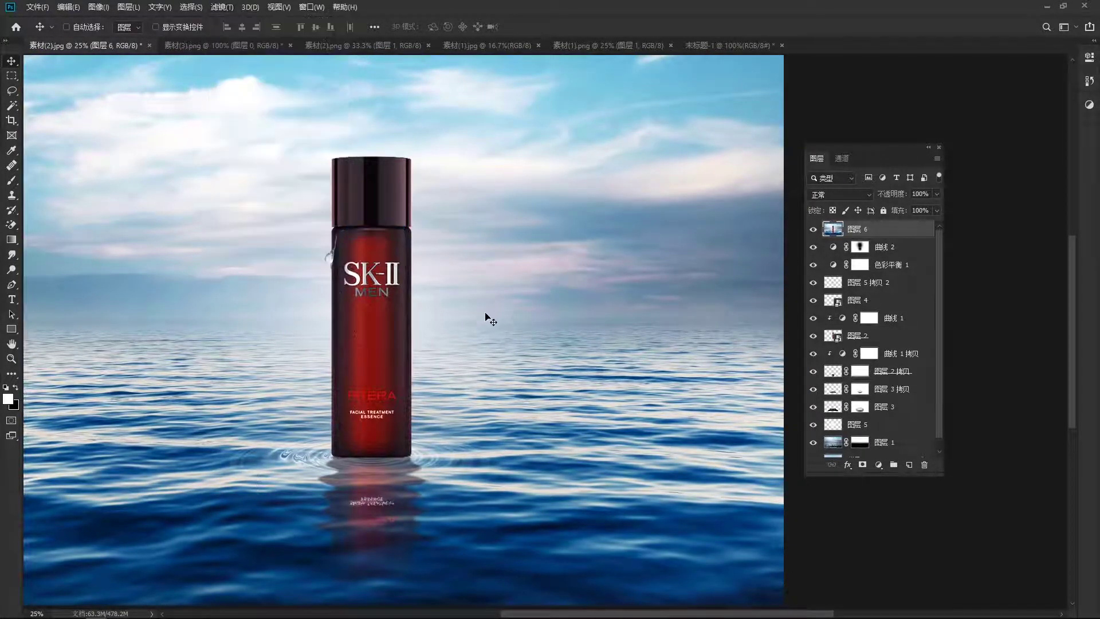
{"action": "left_click", "coordinate": [369, 290], "text": "ctrl"}
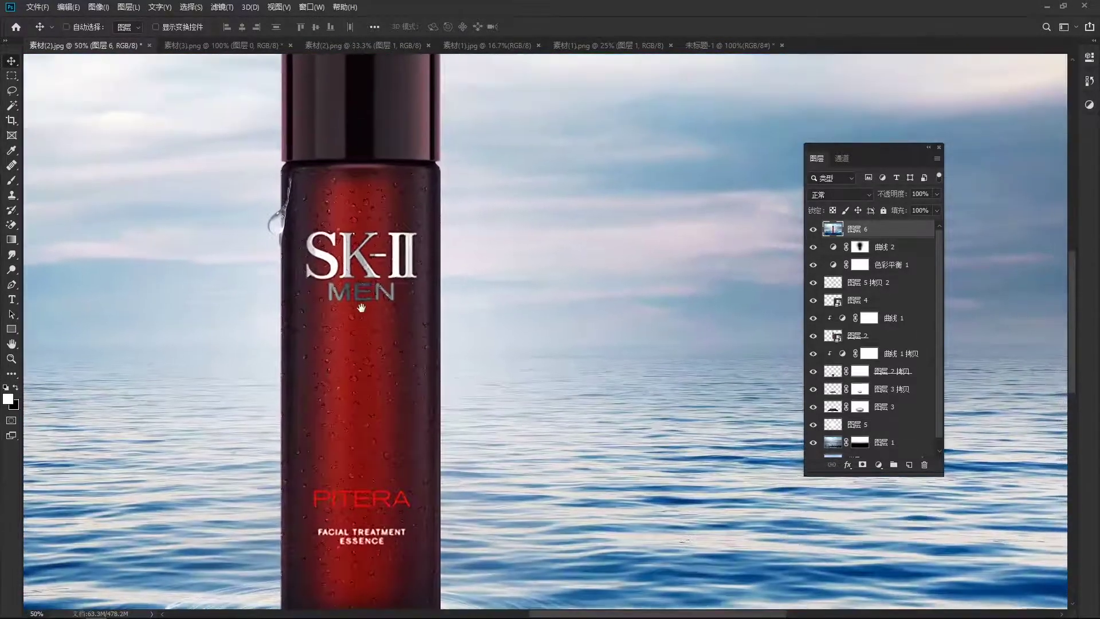
{"action": "left_click", "coordinate": [378, 253], "text": "ctrl"}
{"action": "left_click", "coordinate": [368, 298], "text": "alt"}
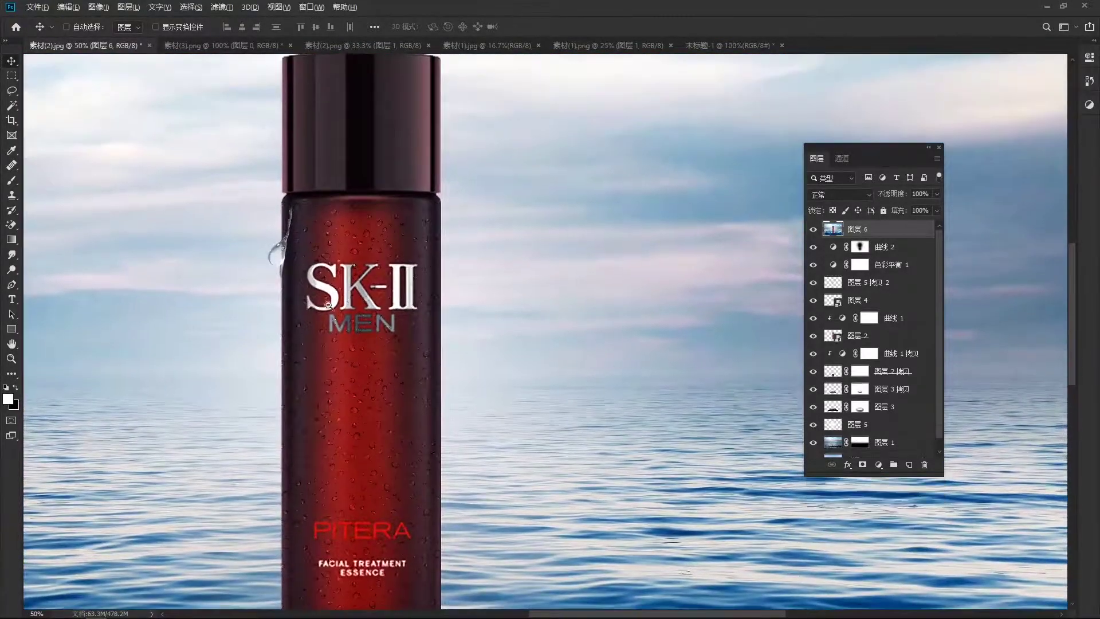
{"action": "left_click", "coordinate": [428, 295], "text": "alt"}
{"action": "left_click_drag", "start_coordinate": [477, 296], "coordinate": [434, 240]}
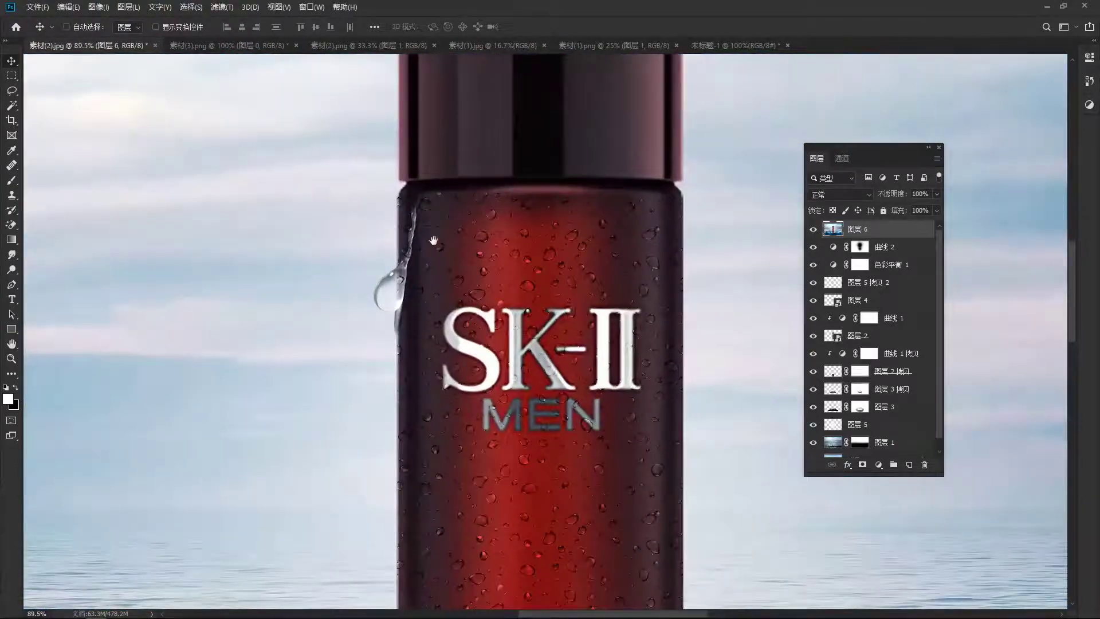
{"action": "key", "text": "ctrl+0"}
Lasso a water droplet in 素材(2).png and bring it onto the composite as a new layer
{"action": "left_click", "coordinate": [370, 46]}
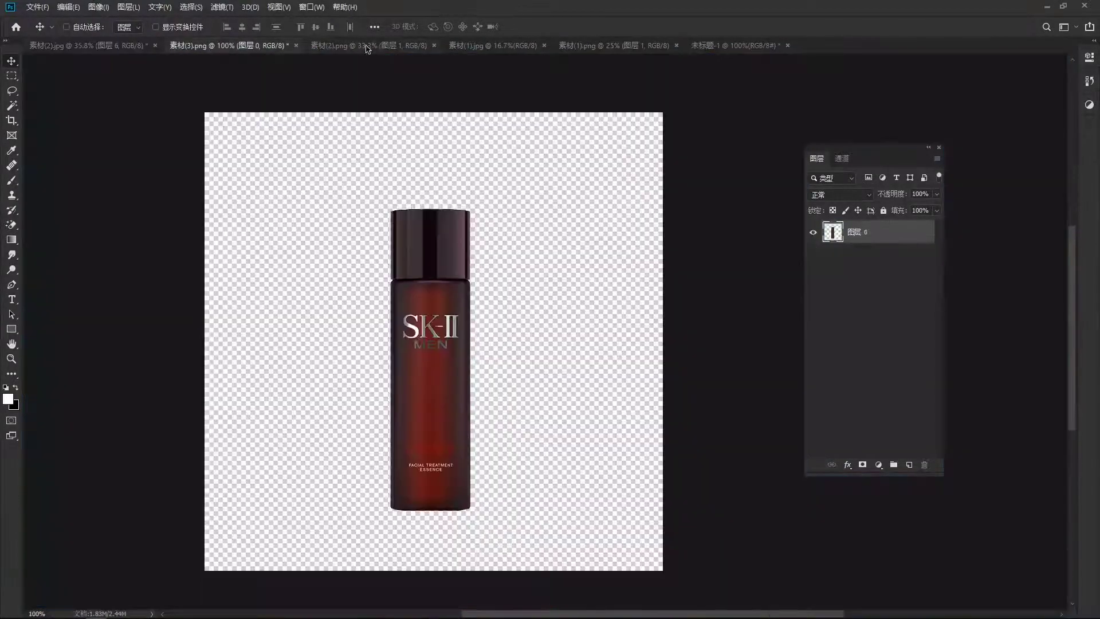
{"action": "key", "text": "ctrl+d"}
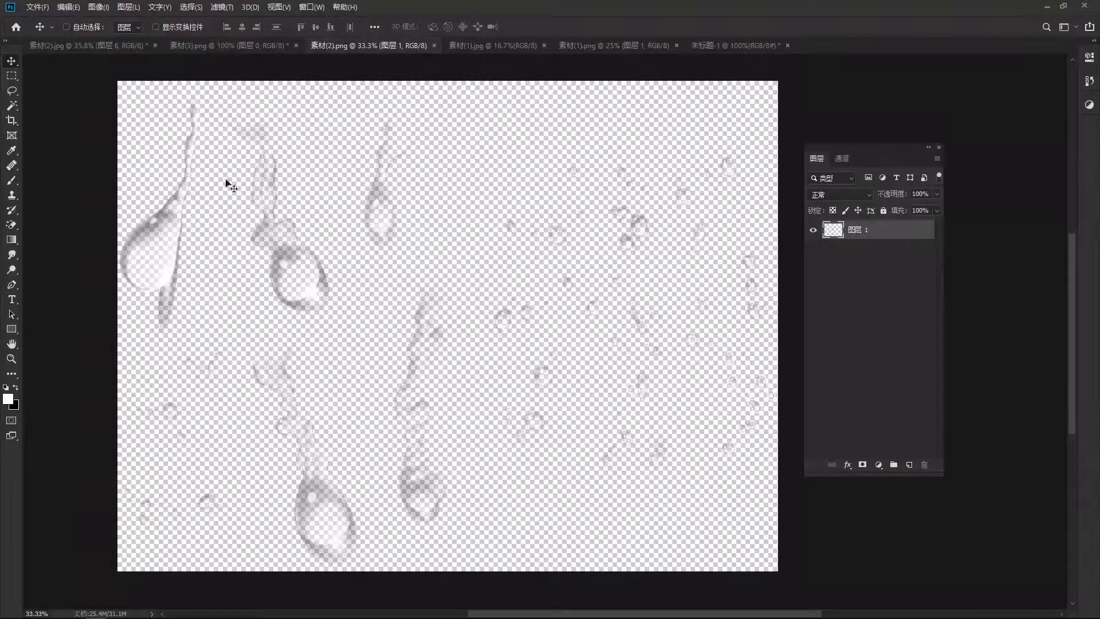
{"action": "left_click", "coordinate": [12, 90]}
{"action": "left_click", "coordinate": [58, 88]}
{"action": "mouse_move", "coordinate": [387, 263]}
{"action": "left_mouse_down"}
{"action": "mouse_move", "coordinate": [319, 281]}
{"action": "mouse_move", "coordinate": [348, 259]}
{"action": "mouse_move", "coordinate": [400, 296]}
{"action": "left_mouse_up"}
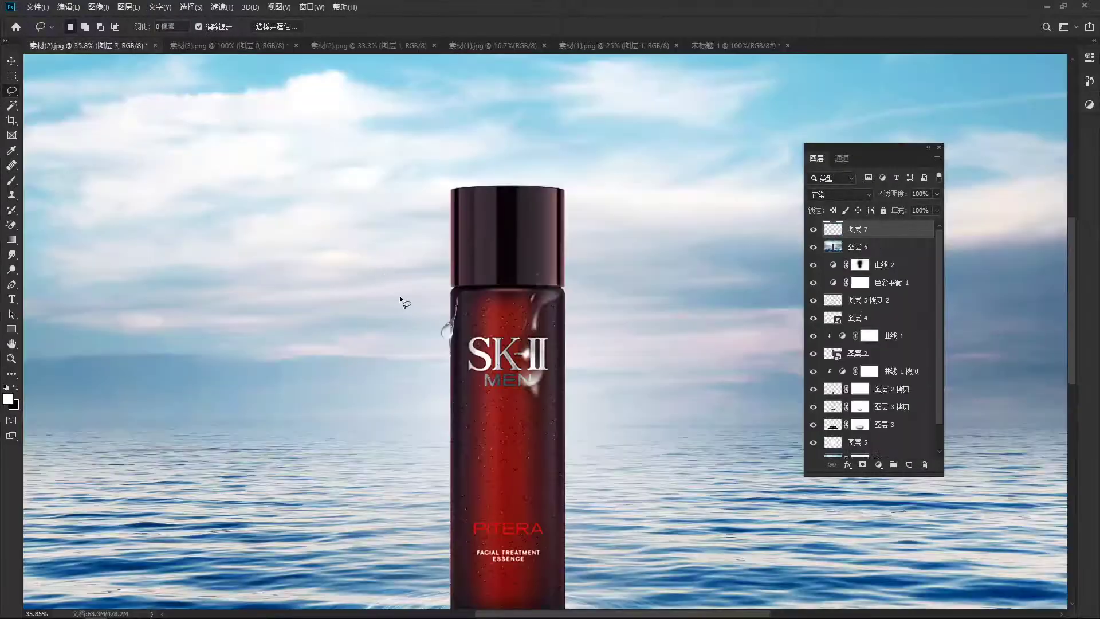
{"action": "left_click_drag", "start_coordinate": [484, 328], "coordinate": [365, 277]}
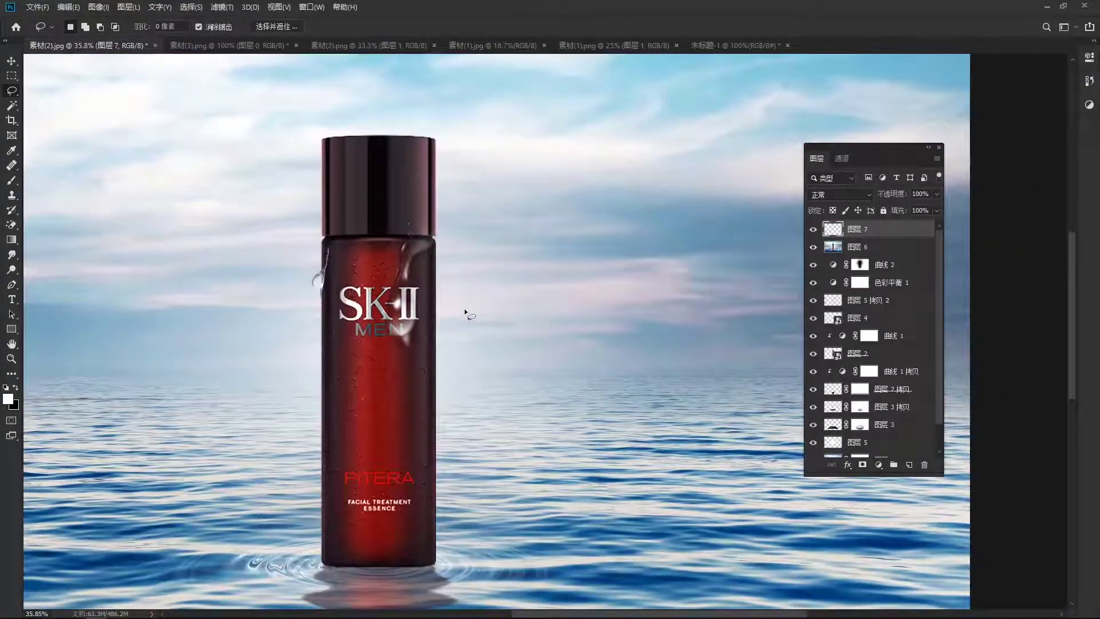
{"action": "left_click", "coordinate": [12, 62]}
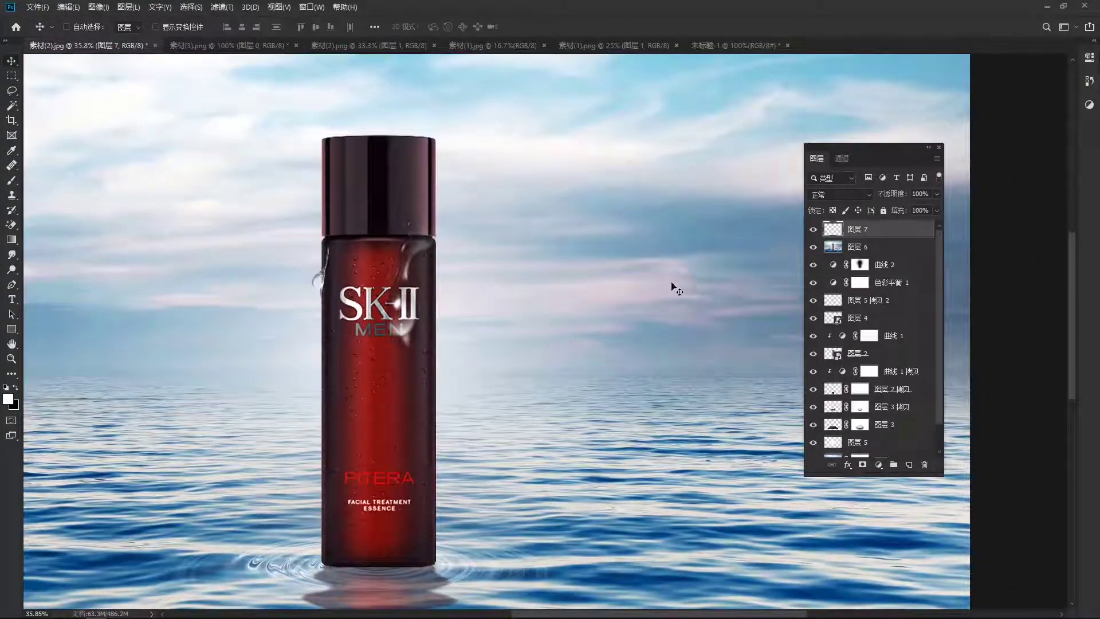
Convert Layer 7 to a smart object and scale it down to about 31%
{"action": "right_click", "coordinate": [878, 234]}
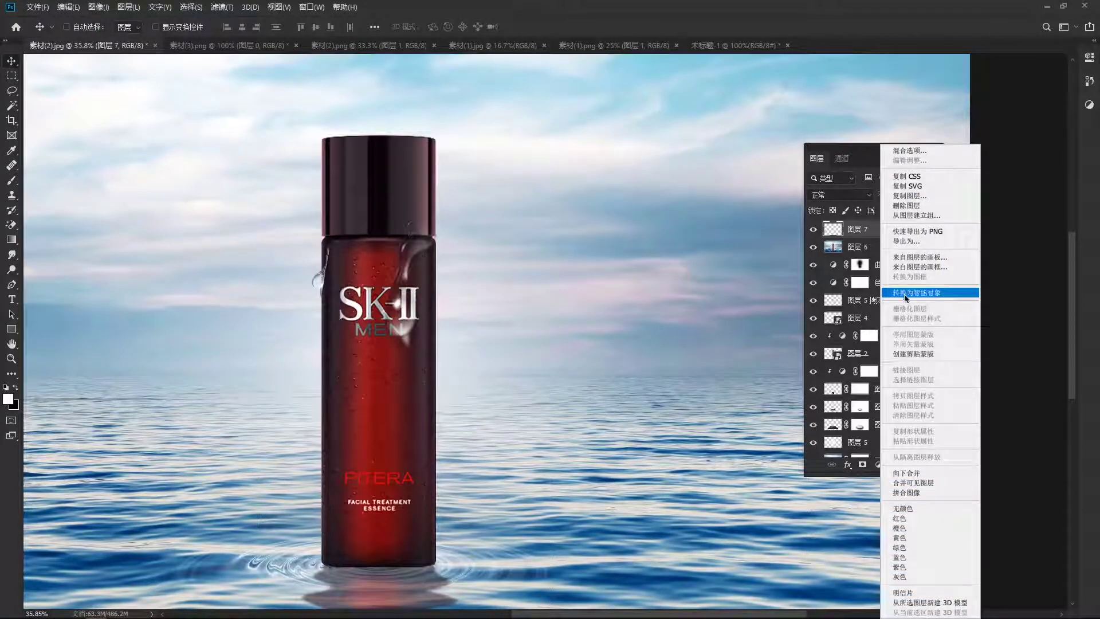
{"action": "left_click", "coordinate": [927, 294]}
{"action": "key", "text": "ctrl+t"}
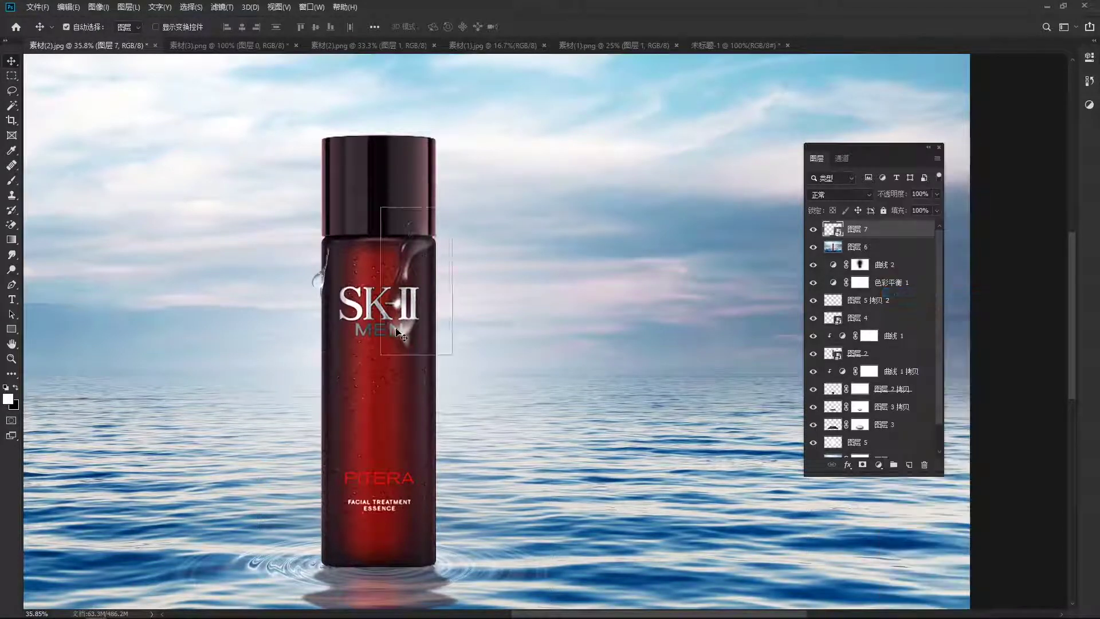
{"action": "left_click_drag", "start_coordinate": [452, 354], "coordinate": [419, 308]}
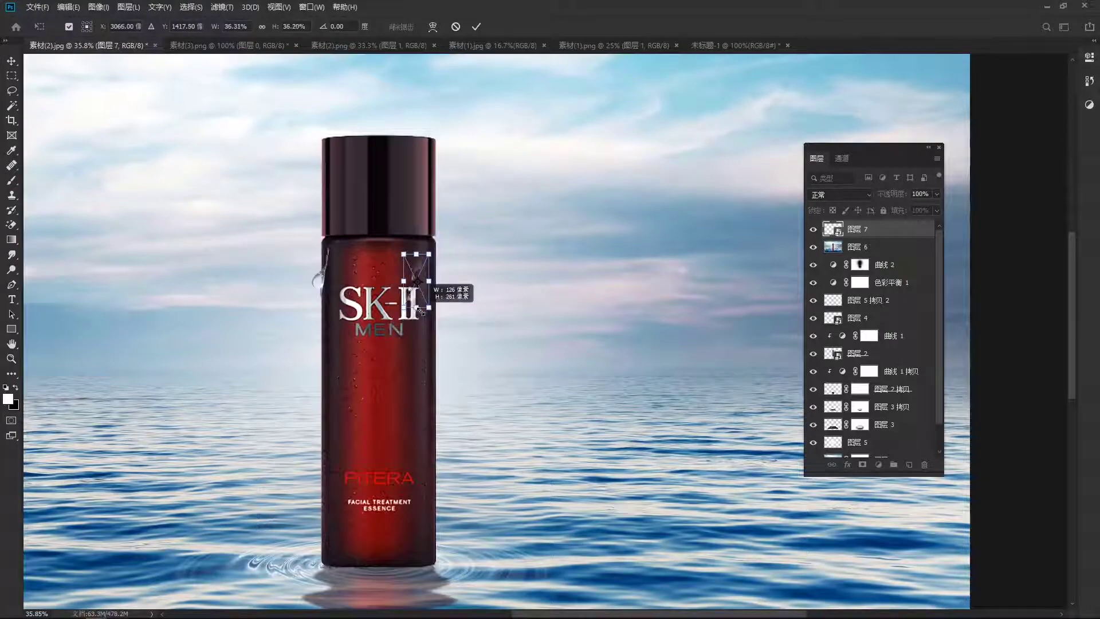
{"action": "key", "text": "Return"}
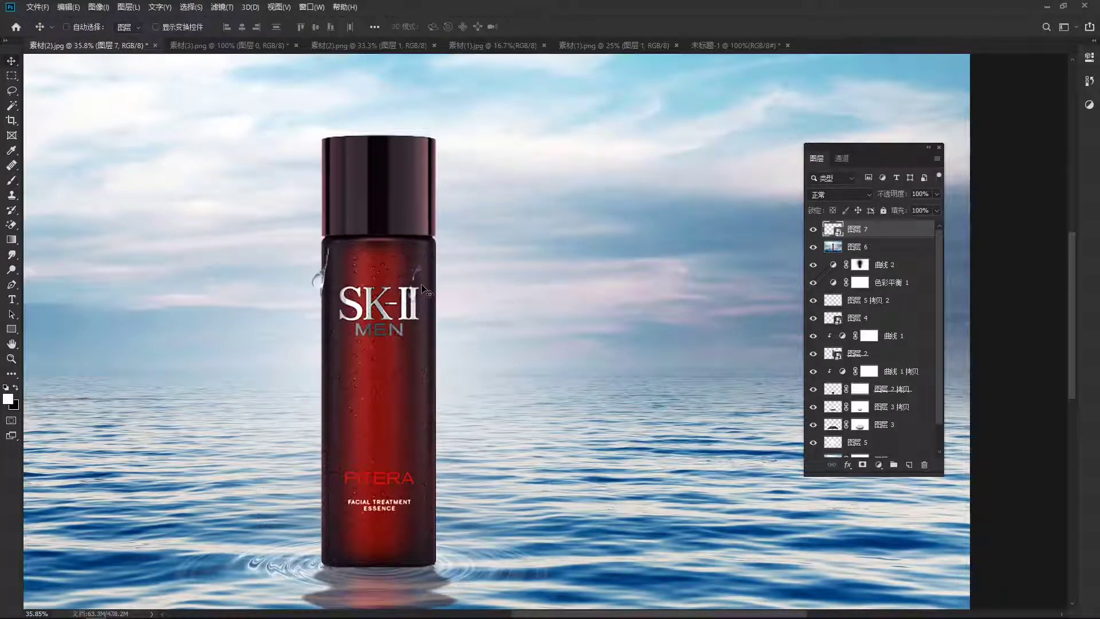
Position the droplet beside the SK-II lettering and zoom out to view the composition
{"action": "left_click_drag", "start_coordinate": [424, 281], "coordinate": [424, 281]}
{"action": "scroll", "coordinate": [467, 305], "scroll_direction": "down", "scroll_amount": 2}
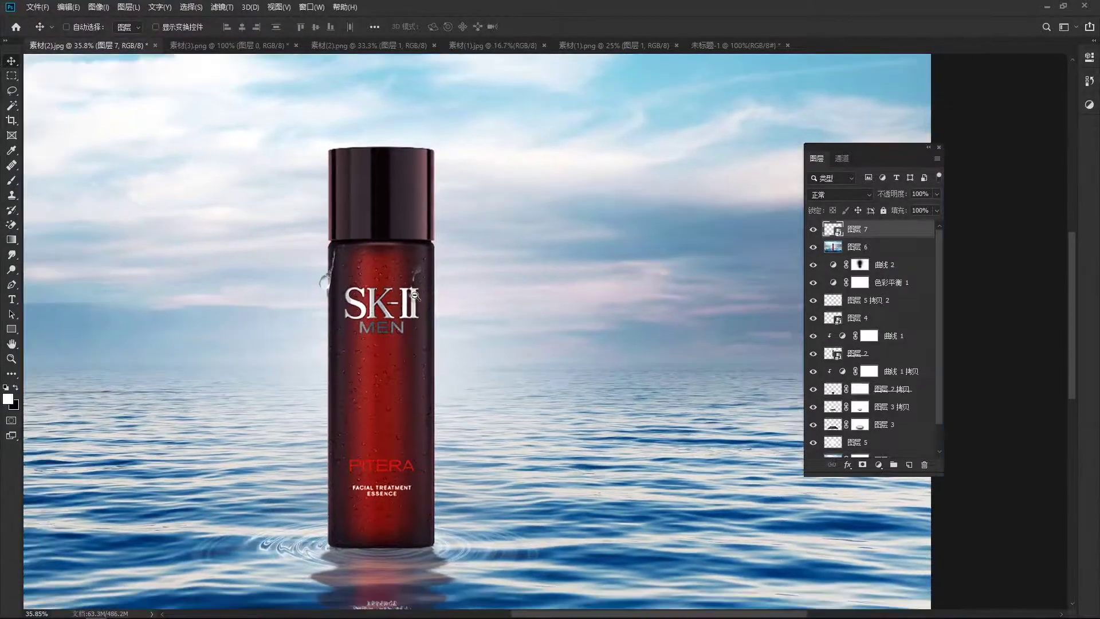
{"action": "scroll", "coordinate": [470, 342], "scroll_direction": "down", "scroll_amount": 2}
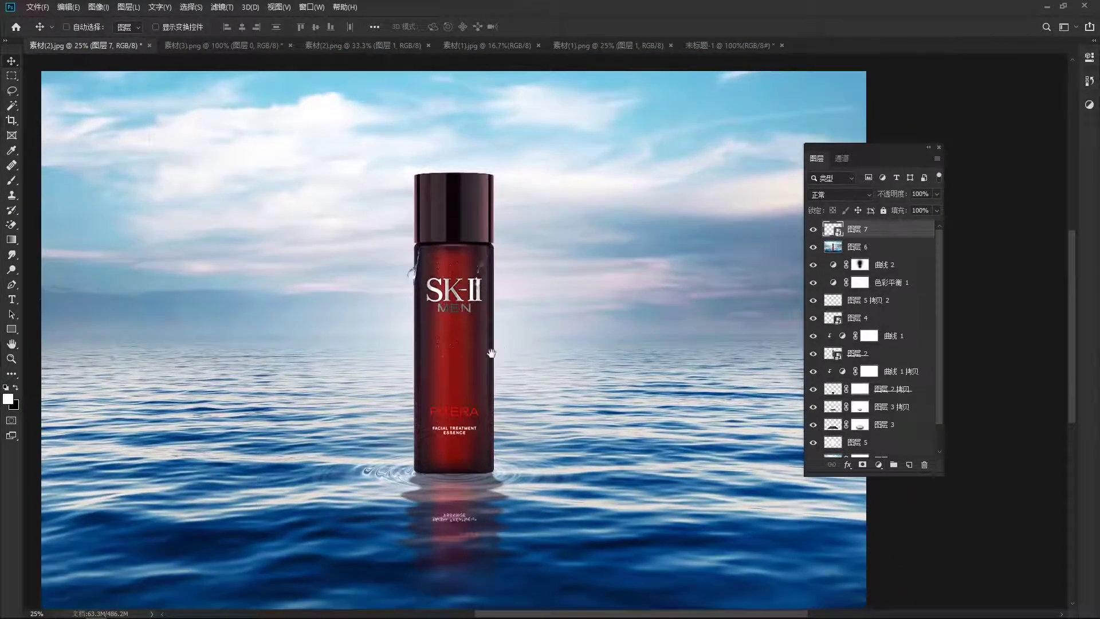
{"action": "scroll", "coordinate": [492, 353], "scroll_direction": "down", "scroll_amount": 2}
{"action": "left_click_drag", "start_coordinate": [462, 351], "coordinate": [449, 344]}
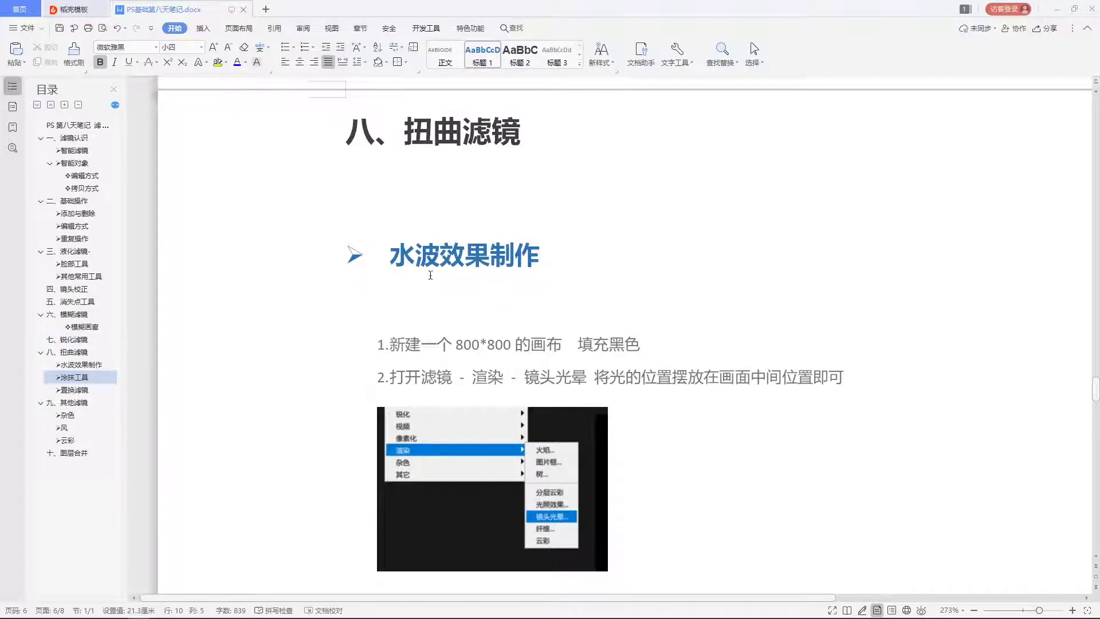
Highlight the 水波效果制作 heading and the 填充黑色 and 镜头光晕 parts of steps 1-2
{"action": "left_click_drag", "start_coordinate": [388, 255], "coordinate": [535, 248]}
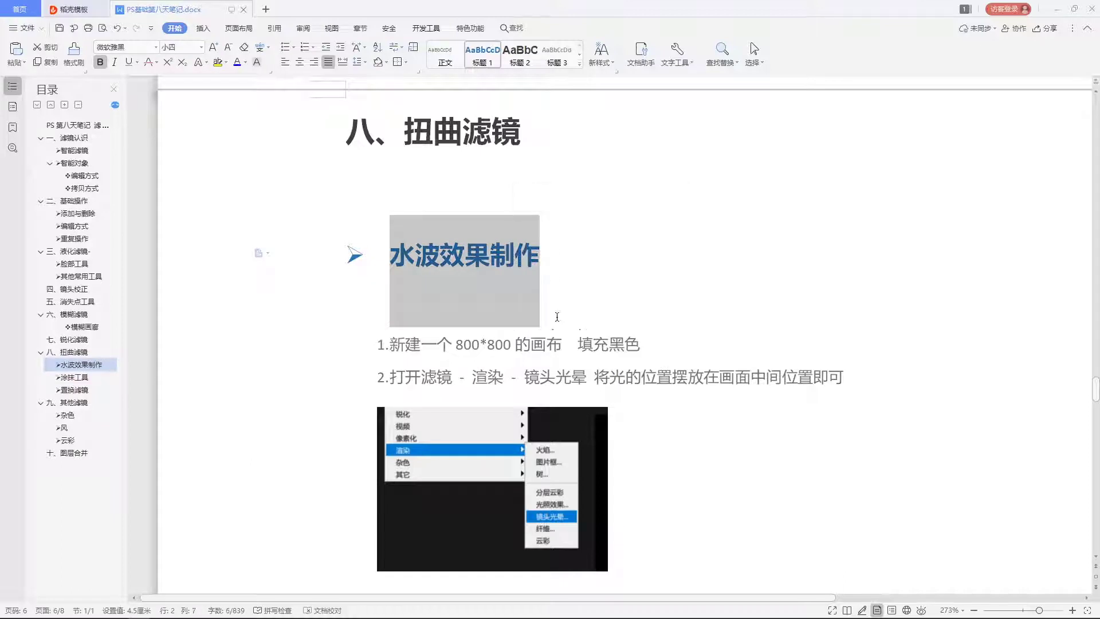
{"action": "left_click", "coordinate": [528, 274]}
{"action": "scroll", "coordinate": [528, 273], "scroll_direction": "down", "scroll_amount": 1}
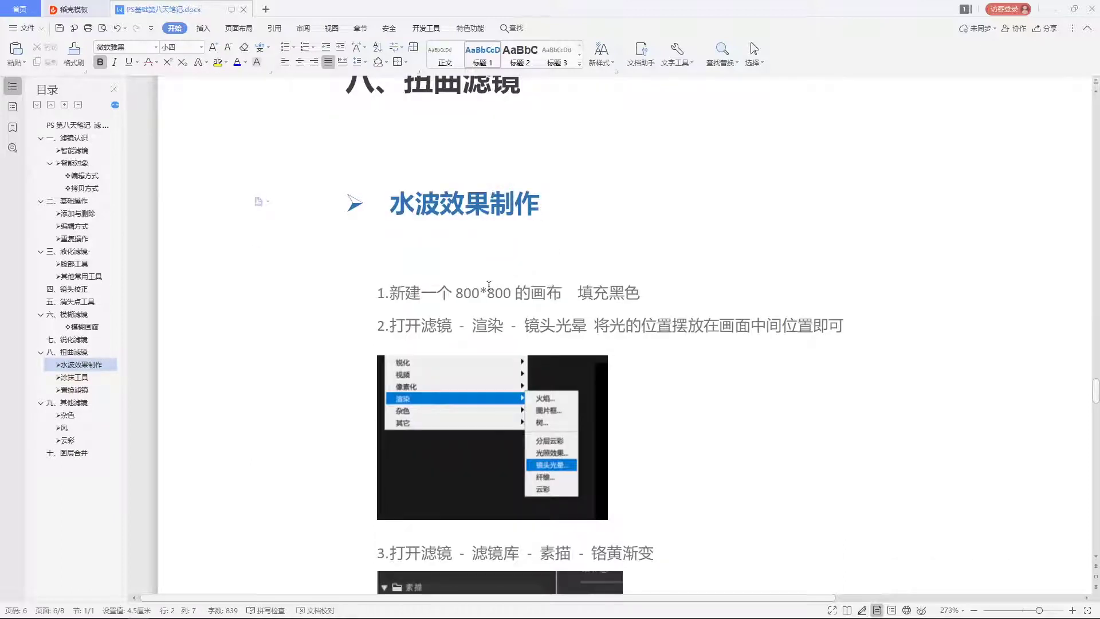
{"action": "scroll", "coordinate": [490, 286], "scroll_direction": "down", "scroll_amount": 1}
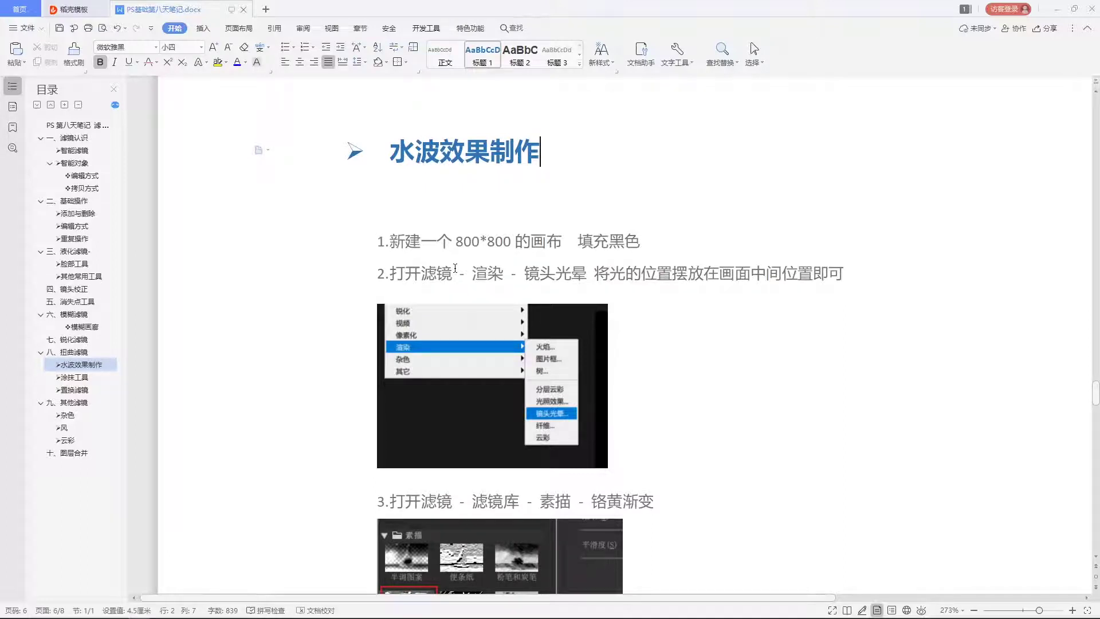
{"action": "left_click_drag", "start_coordinate": [578, 246], "coordinate": [640, 244]}
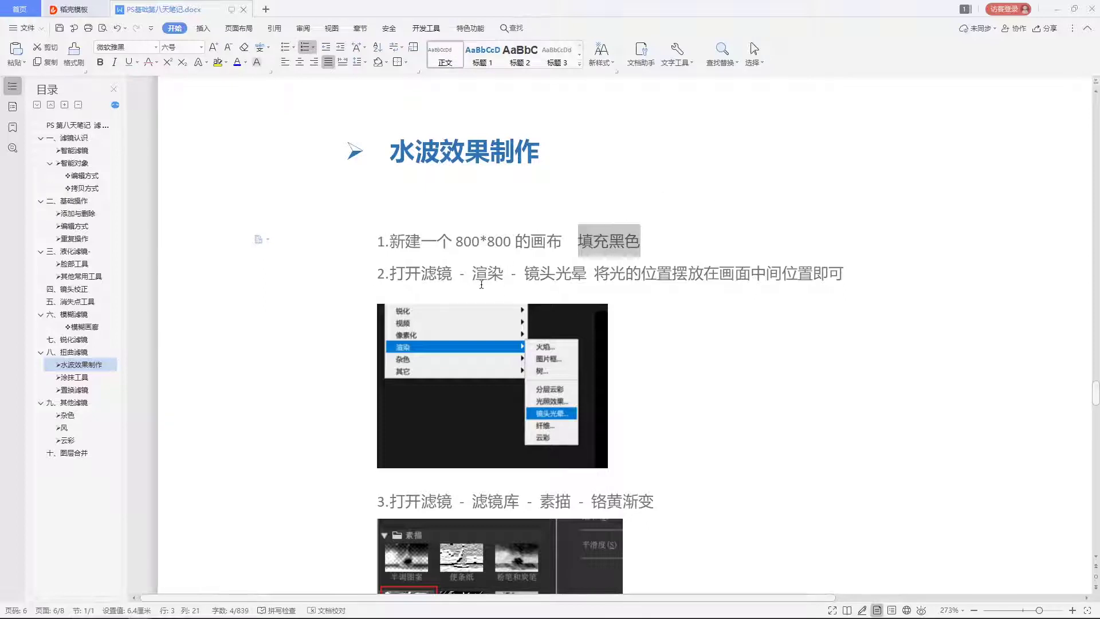
{"action": "left_click", "coordinate": [423, 273]}
{"action": "left_click", "coordinate": [572, 275]}
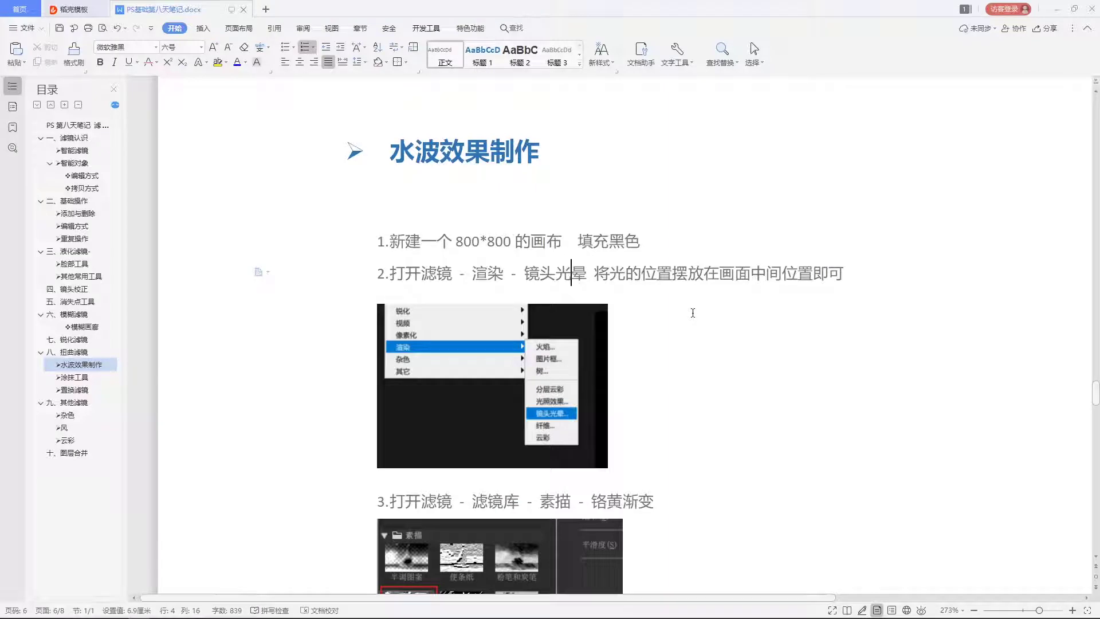
Point out the 素描 and 铬黄渐变 filter names in step 3
{"action": "scroll", "coordinate": [675, 314], "scroll_direction": "down", "scroll_amount": 3}
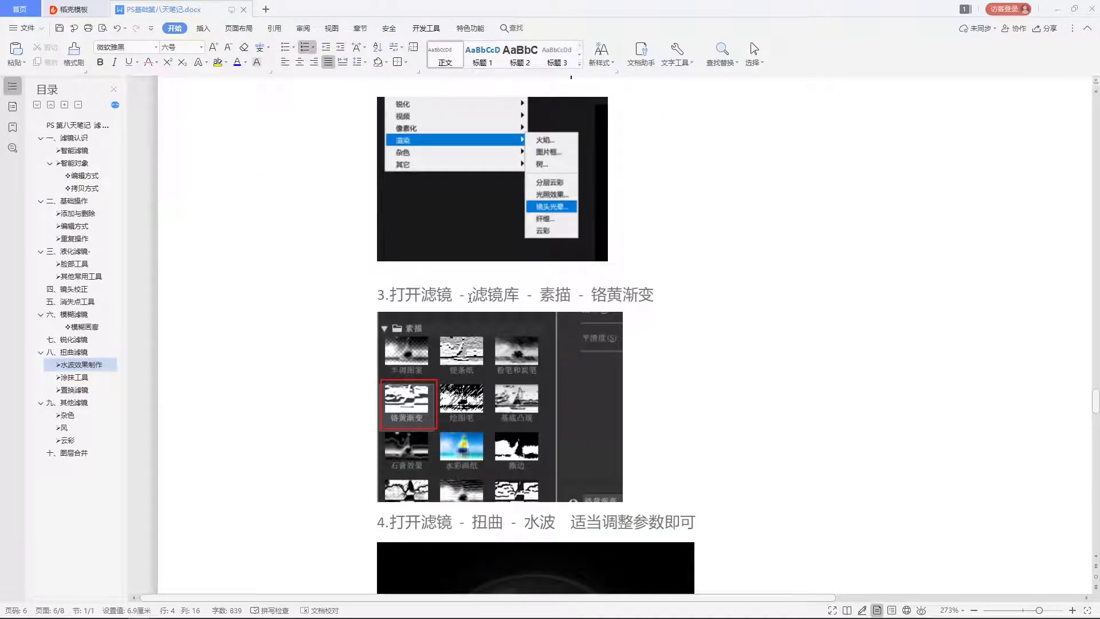
{"action": "left_click", "coordinate": [452, 294]}
{"action": "left_click", "coordinate": [503, 294]}
{"action": "left_click", "coordinate": [556, 294]}
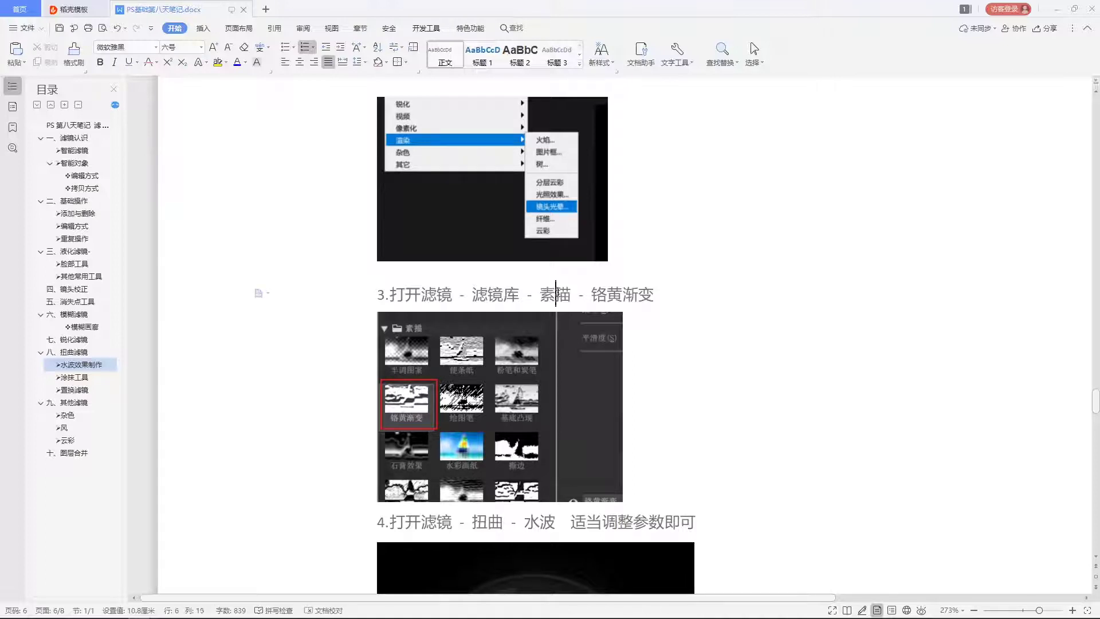
{"action": "left_click_drag", "start_coordinate": [608, 295], "coordinate": [653, 295]}
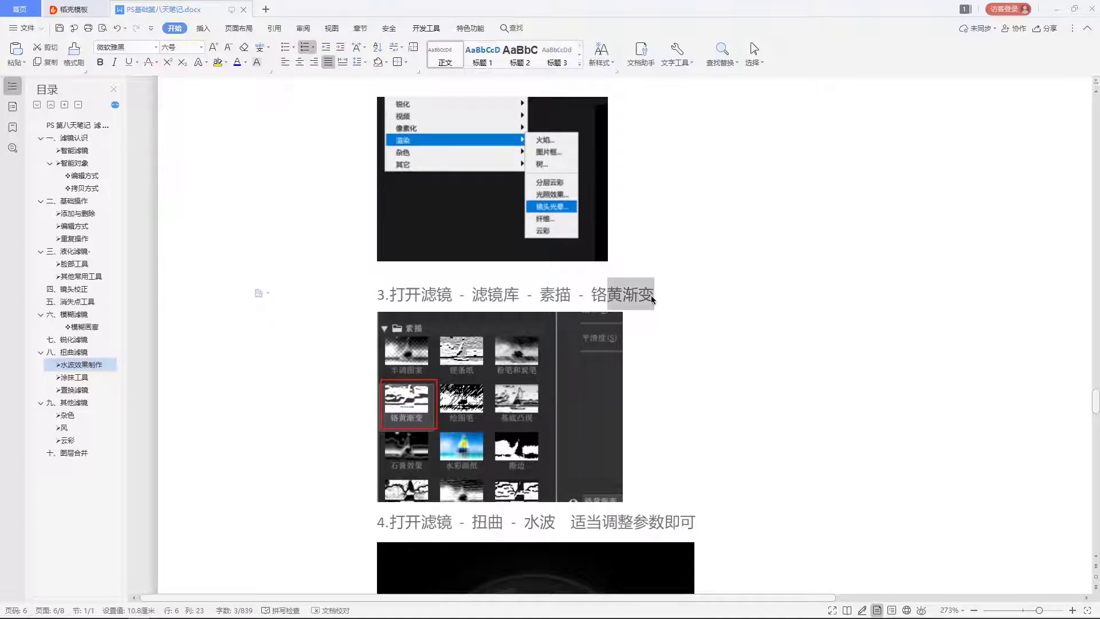
{"action": "left_click", "coordinate": [651, 295]}
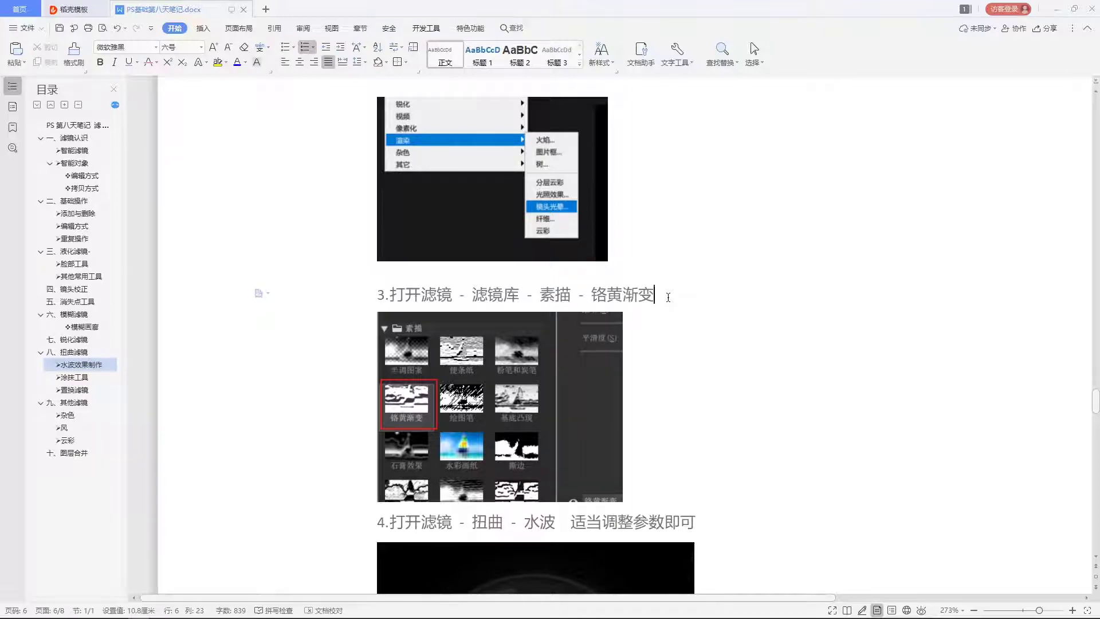
Highlight the 扭曲 filter path in step 4
{"action": "scroll", "coordinate": [258, 135], "scroll_direction": "down", "scroll_amount": 3}
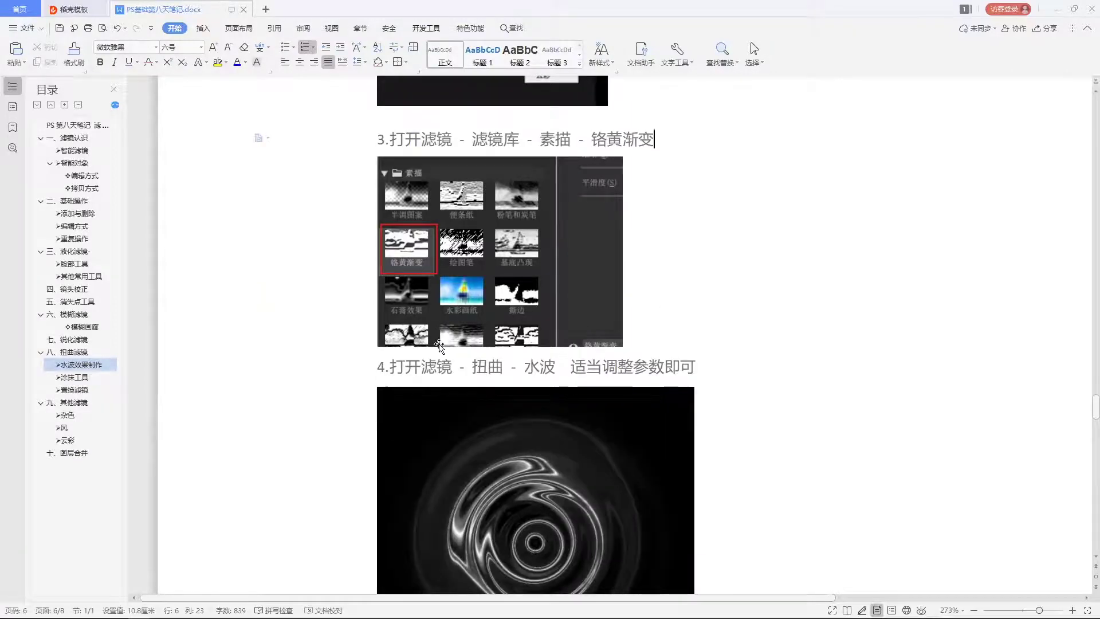
{"action": "scroll", "coordinate": [432, 302], "scroll_direction": "down", "scroll_amount": 2}
{"action": "left_click_drag", "start_coordinate": [421, 265], "coordinate": [666, 267]}
{"action": "left_click", "coordinate": [666, 266]}
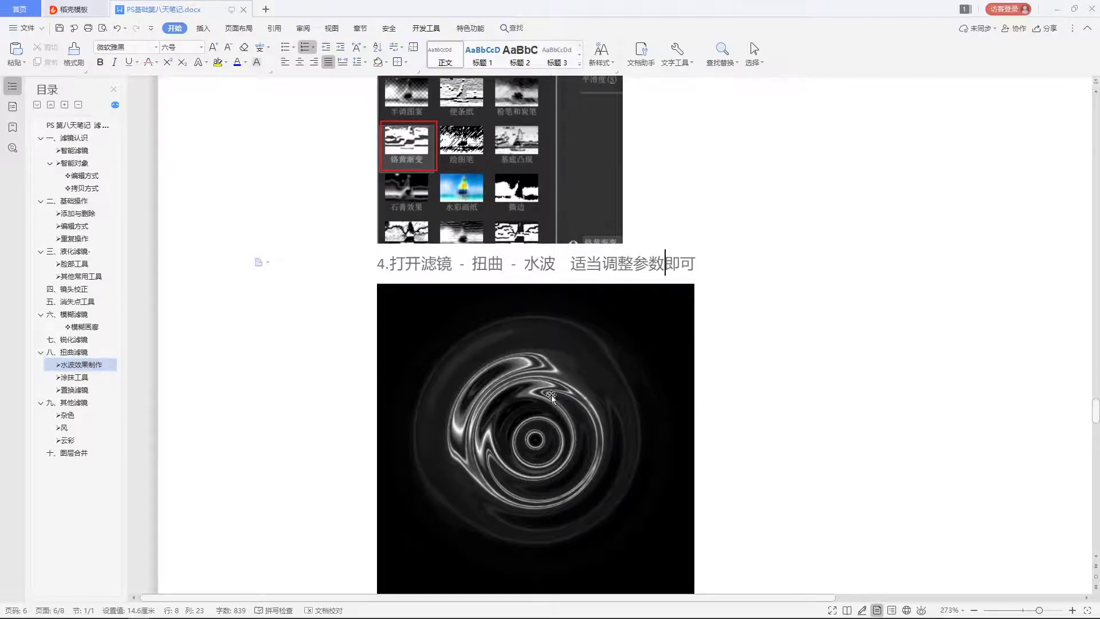
Move on to the 涂抹工具 section and highlight its description sentence
{"action": "scroll", "coordinate": [754, 359], "scroll_direction": "down", "scroll_amount": 8}
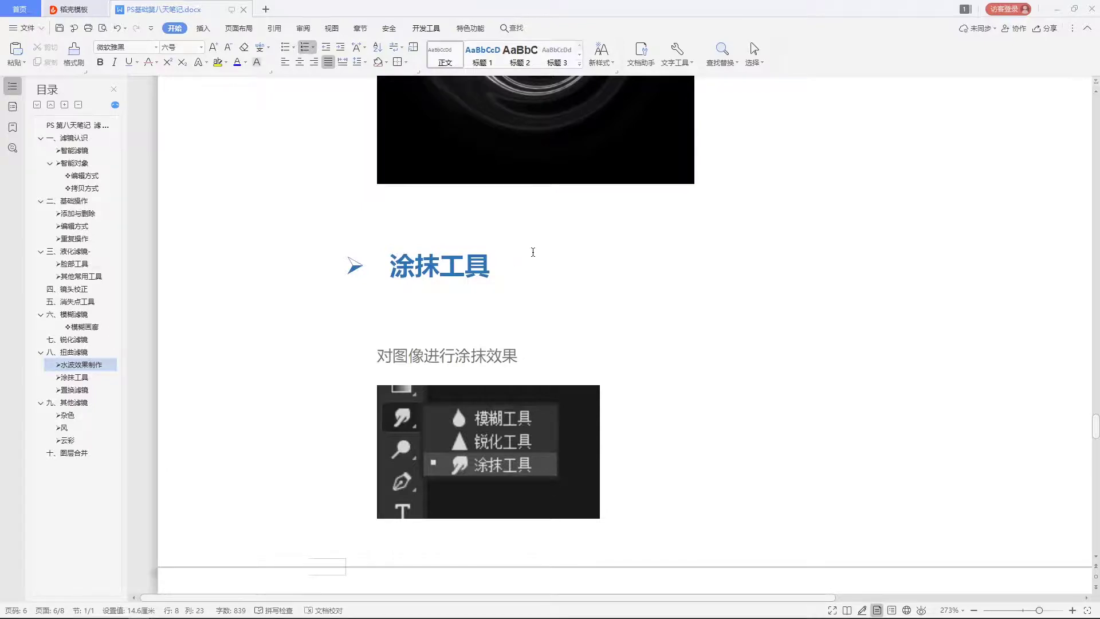
{"action": "left_click_drag", "start_coordinate": [392, 356], "coordinate": [500, 356]}
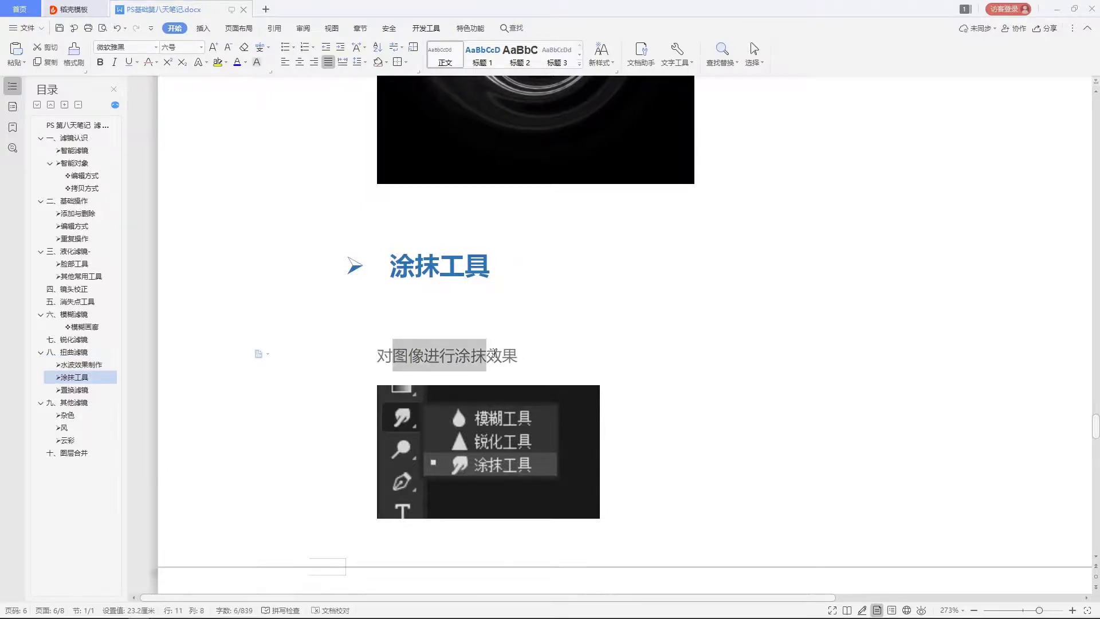
{"action": "left_click", "coordinate": [501, 356]}
{"action": "left_click", "coordinate": [627, 434]}
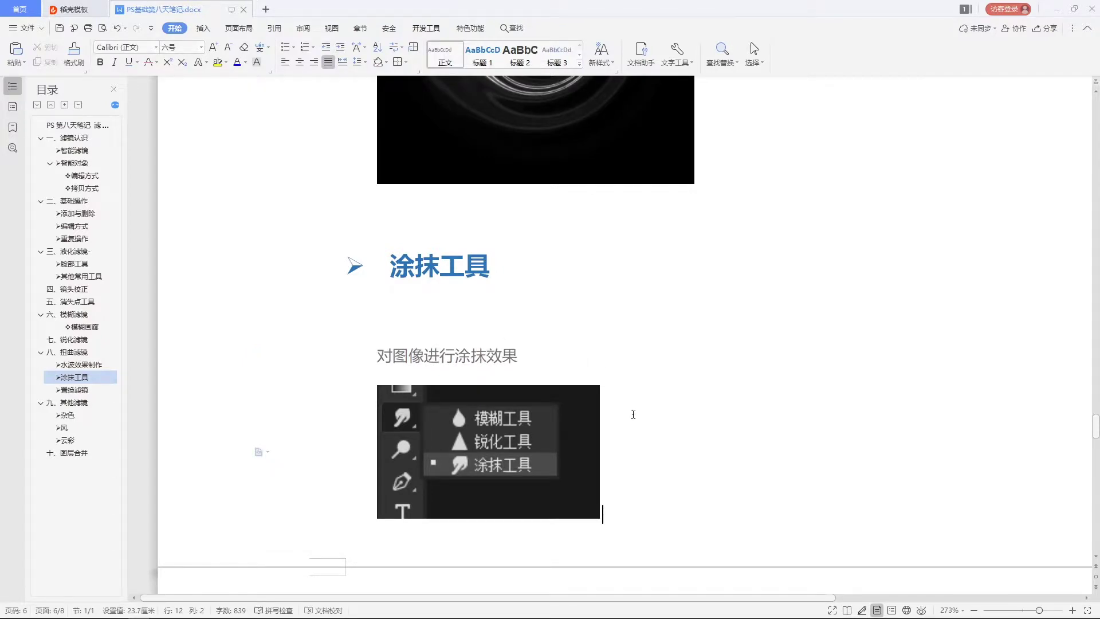
{"action": "scroll", "coordinate": [645, 416], "scroll_direction": "down", "scroll_amount": 1}
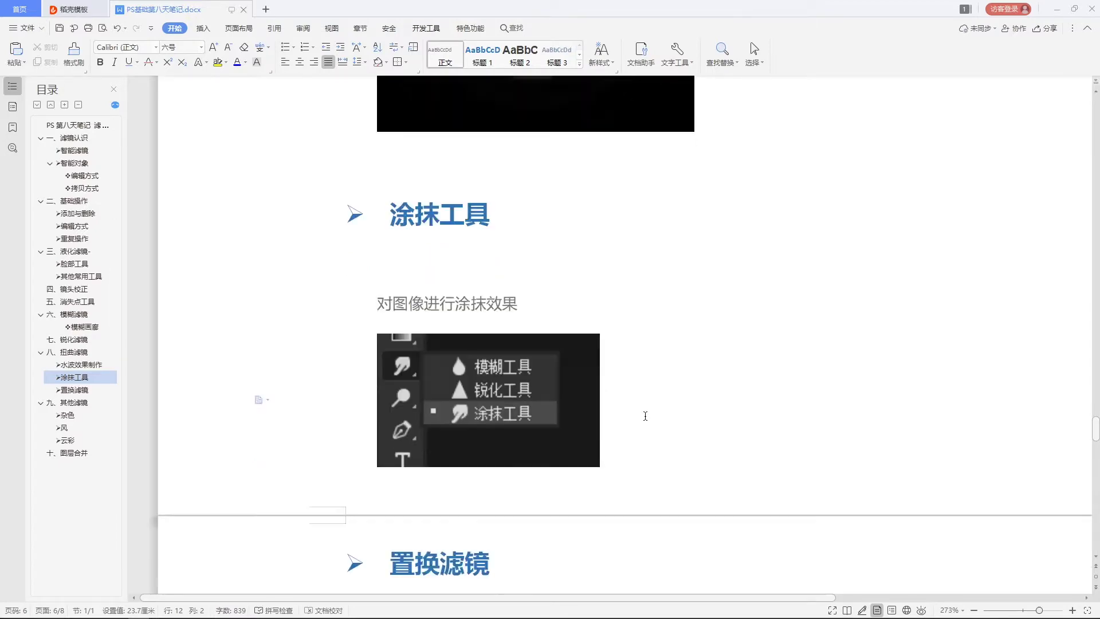